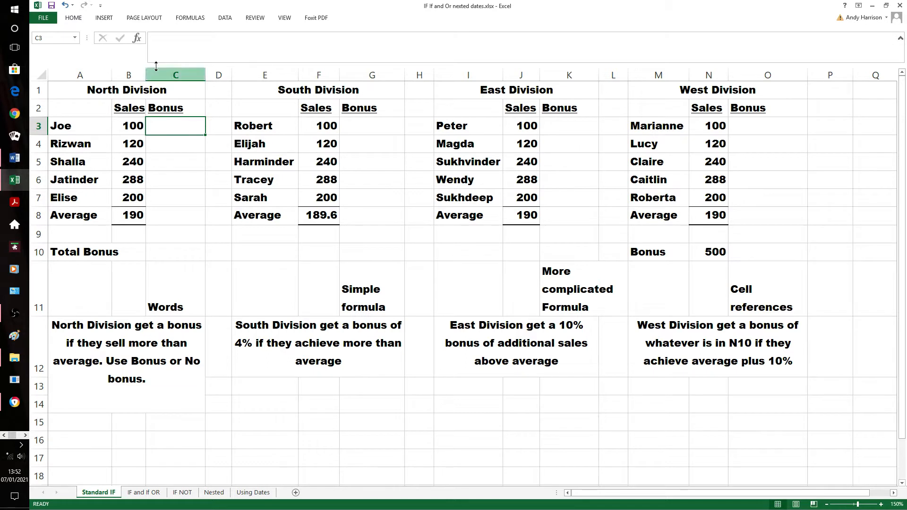
# Insert an IF function in C3 with the logical test b3>b8
pyautogui.click(137, 39)
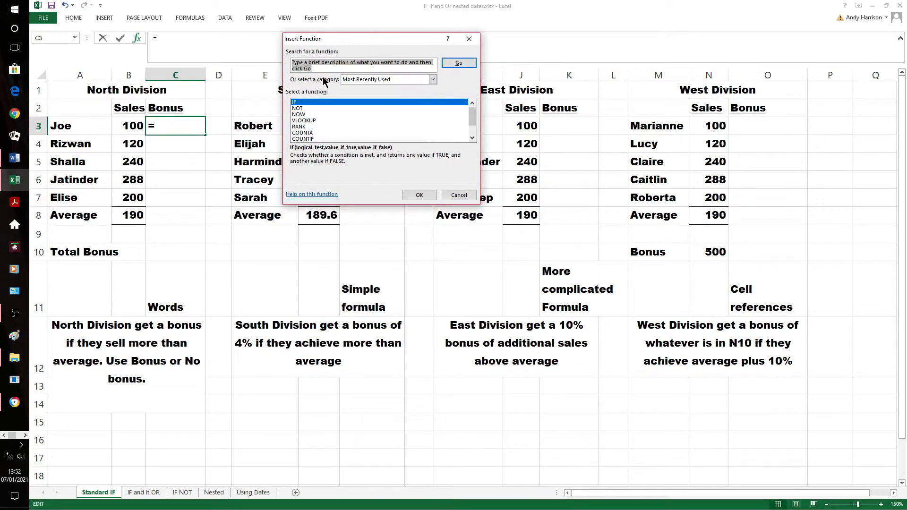
pyautogui.click(418, 194)
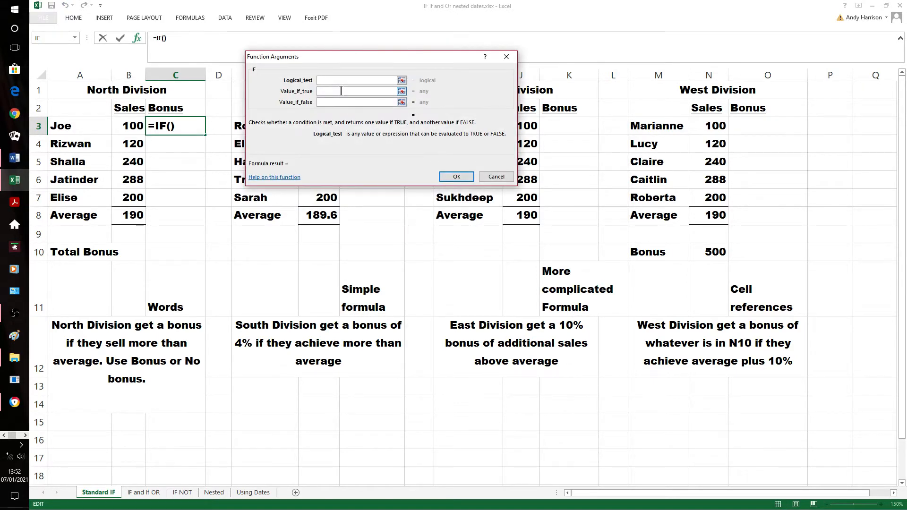
pyautogui.write('b3>b8')
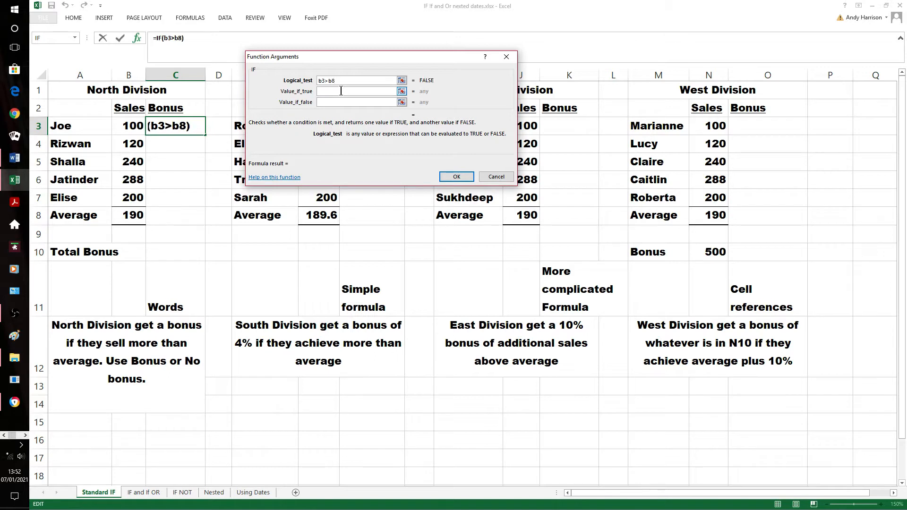
# Make the C3 IF function return Bonus when true and No Bonus when false, and confirm the function
pyautogui.click(341, 91)
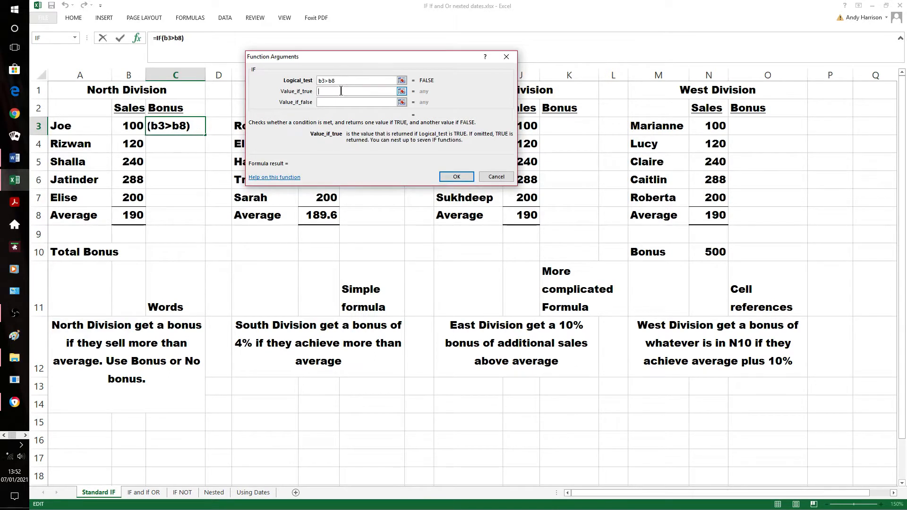
pyautogui.write('Bonus')
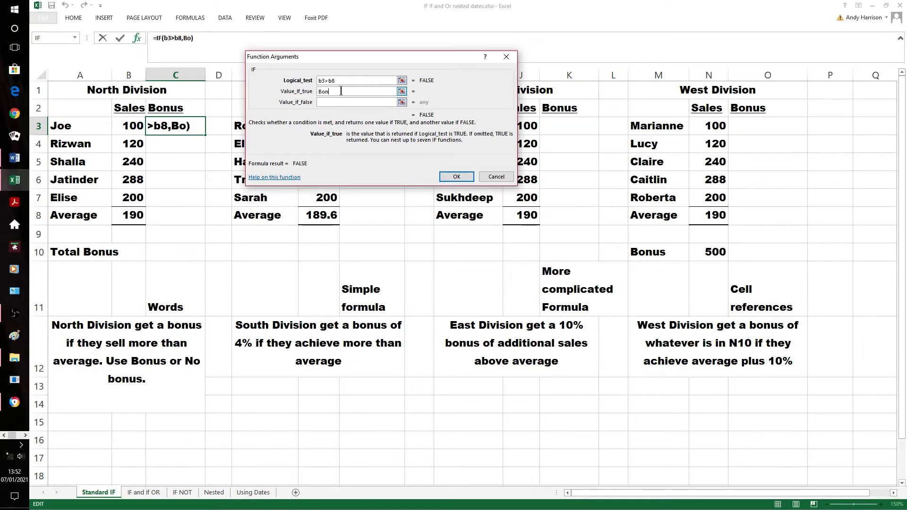
pyautogui.click(324, 102)
pyautogui.write('No ')
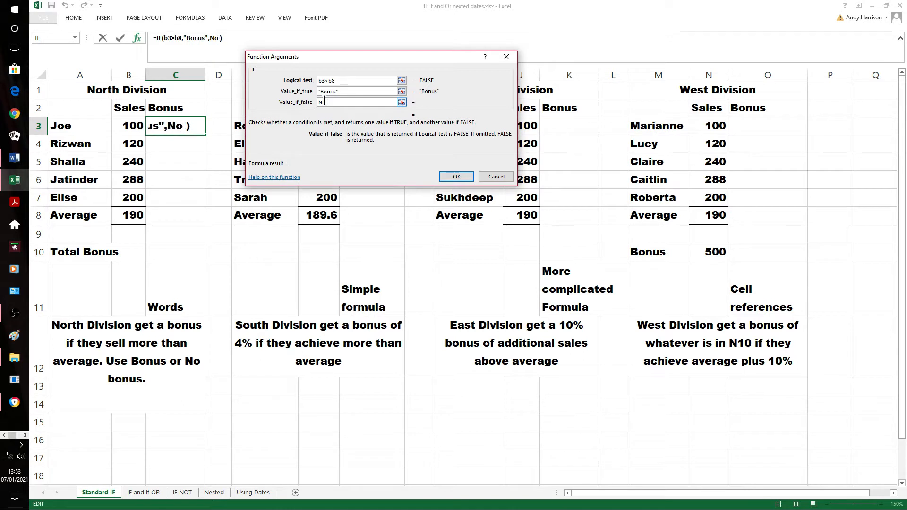
pyautogui.write('Bonus')
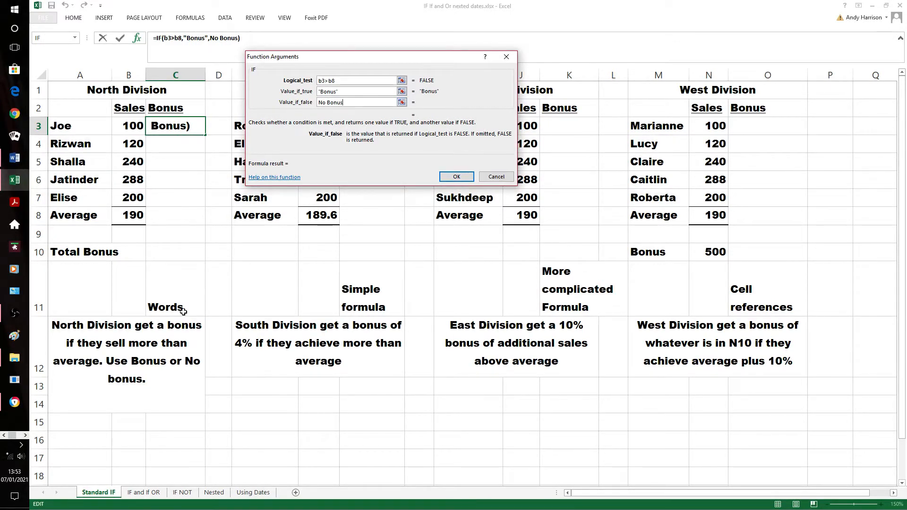
pyautogui.click(458, 175)
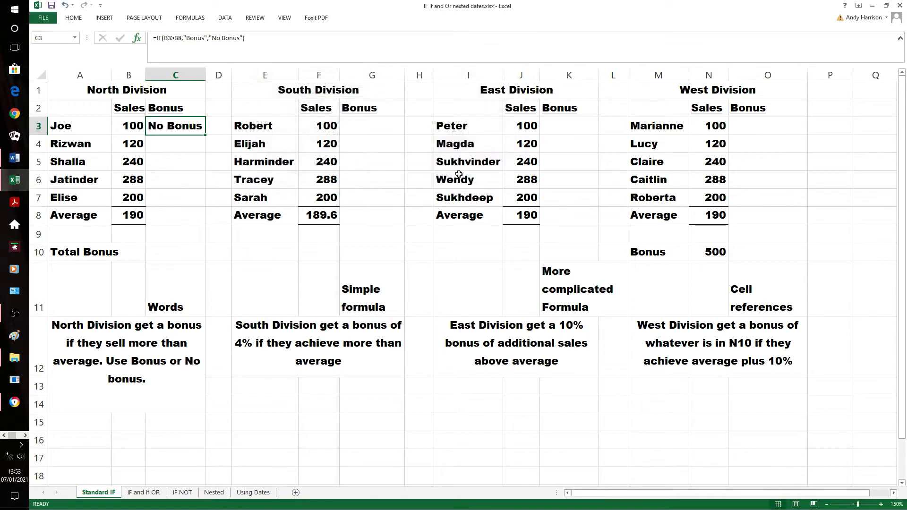
# Test the C3 formula by setting the sales value in B3 to 240, and undo that change
pyautogui.click(133, 127)
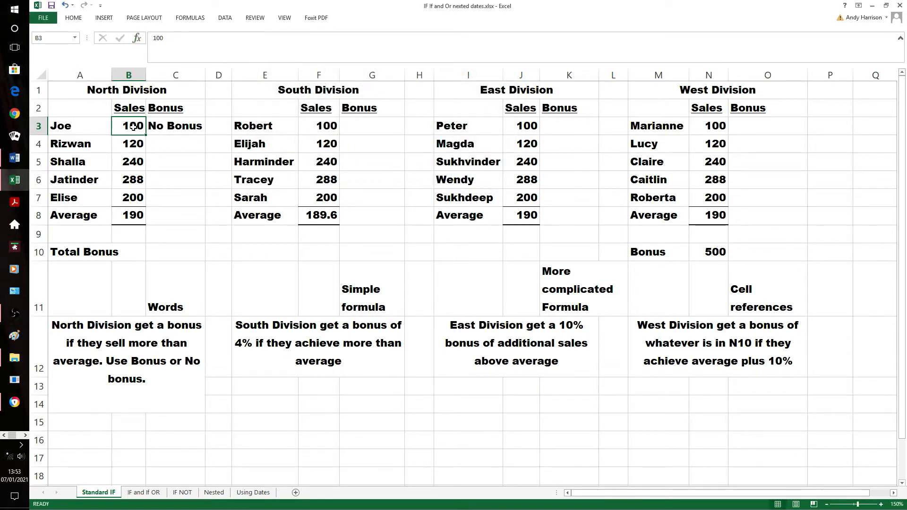
pyautogui.write('240')
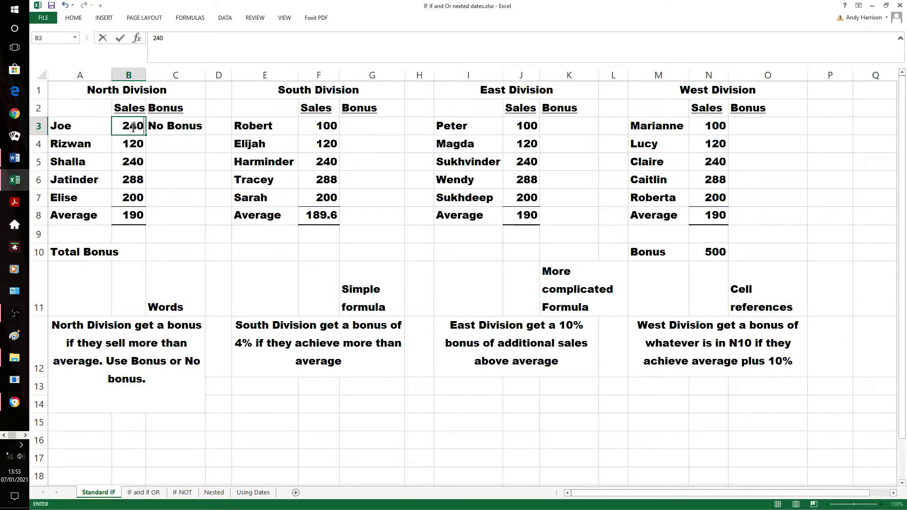
pyautogui.click(177, 232)
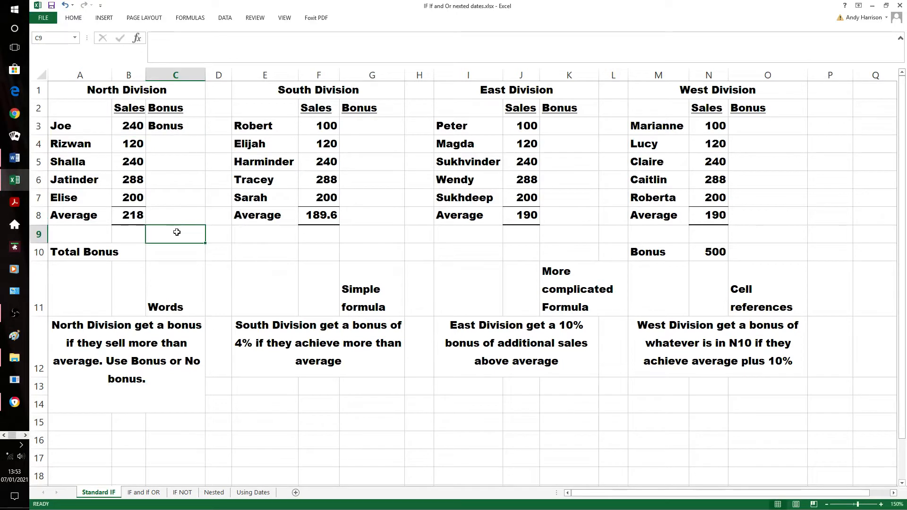
pyautogui.click(65, 6)
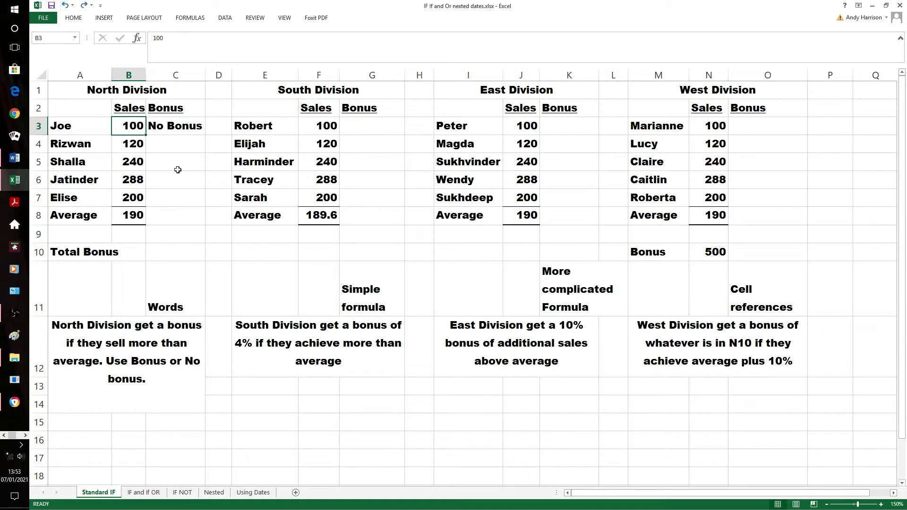
# Begin an IF formula in C4 with the logical test b4>b$8, keeping the average's row reference fixed
pyautogui.click(193, 155)
pyautogui.write('=if')
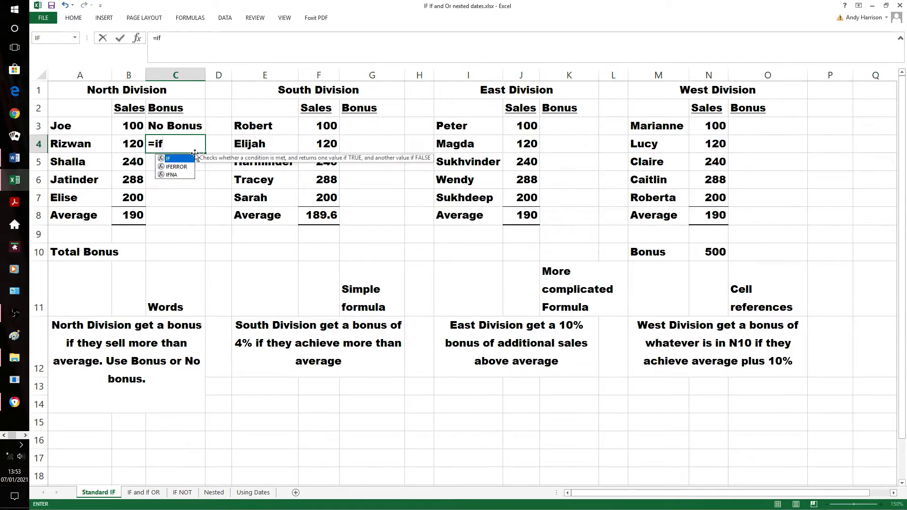
pyautogui.write('(')
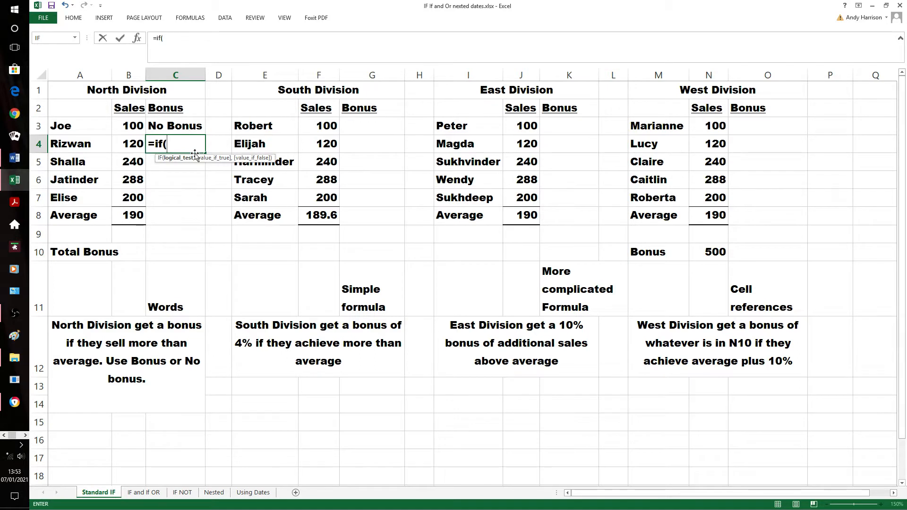
pyautogui.write('b')
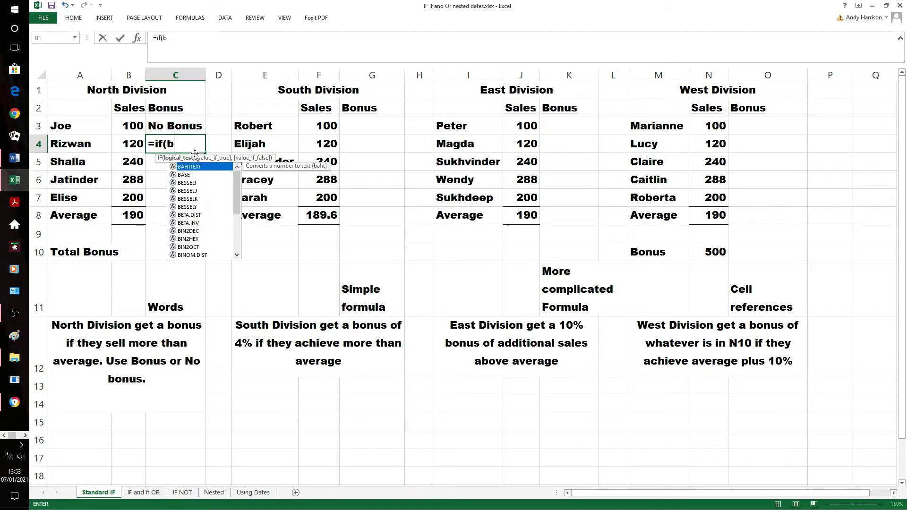
pyautogui.write('4')
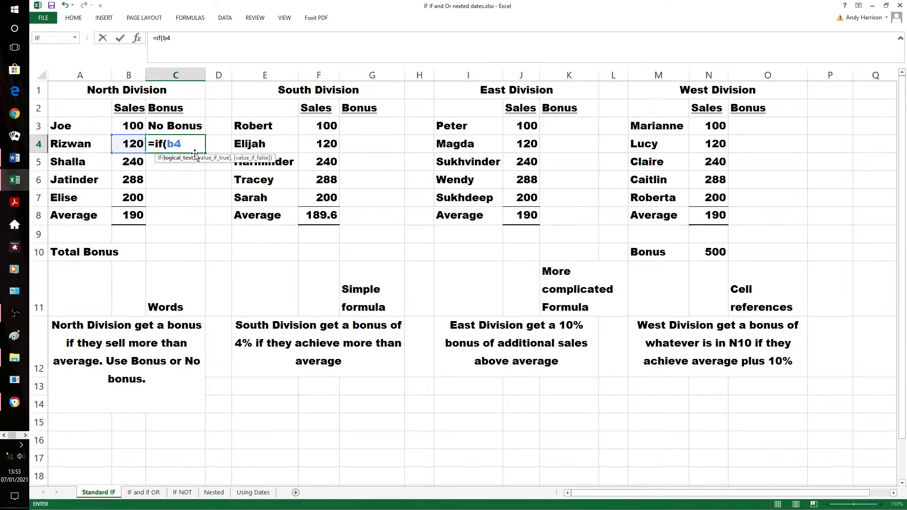
pyautogui.write('>b$8')
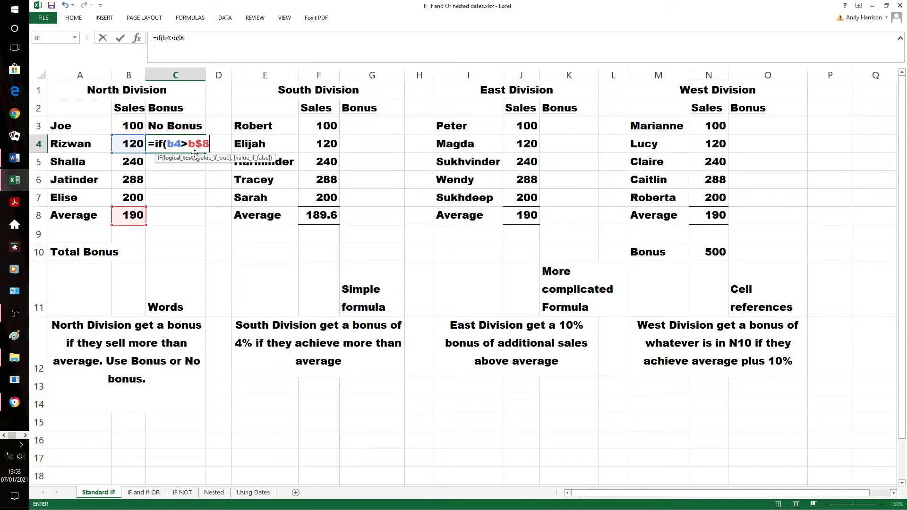
pyautogui.write(',"Bonus",')
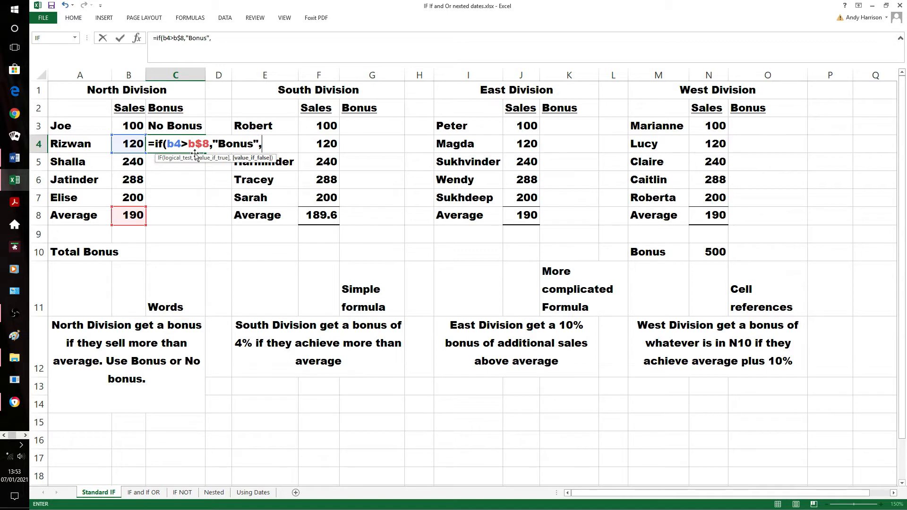
pyautogui.write('No')
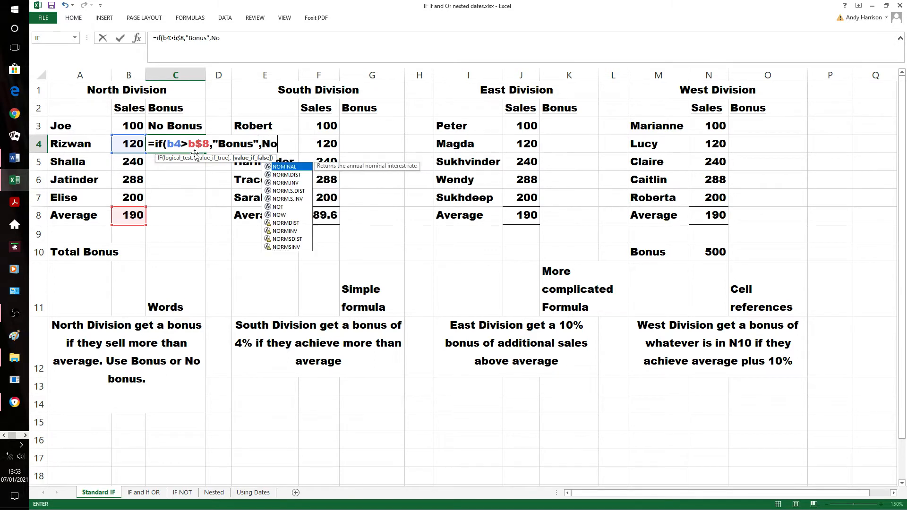
# Add "No Bonus" without a leading space as the value if false, close the bracket and enter the C4 formula
pyautogui.press('BackSpace')
pyautogui.press('BackSpace')
pyautogui.write('" No')
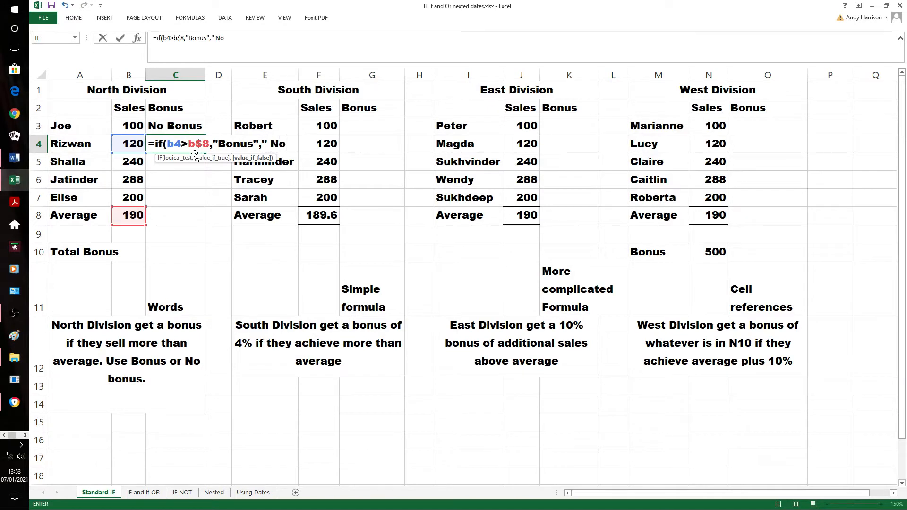
pyautogui.write(' Bonus"')
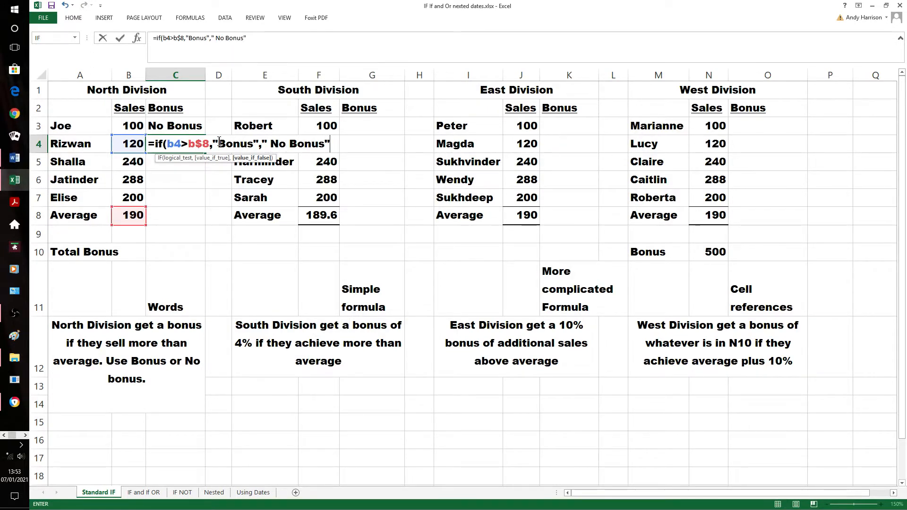
pyautogui.click(275, 145)
pyautogui.press('BackSpace')
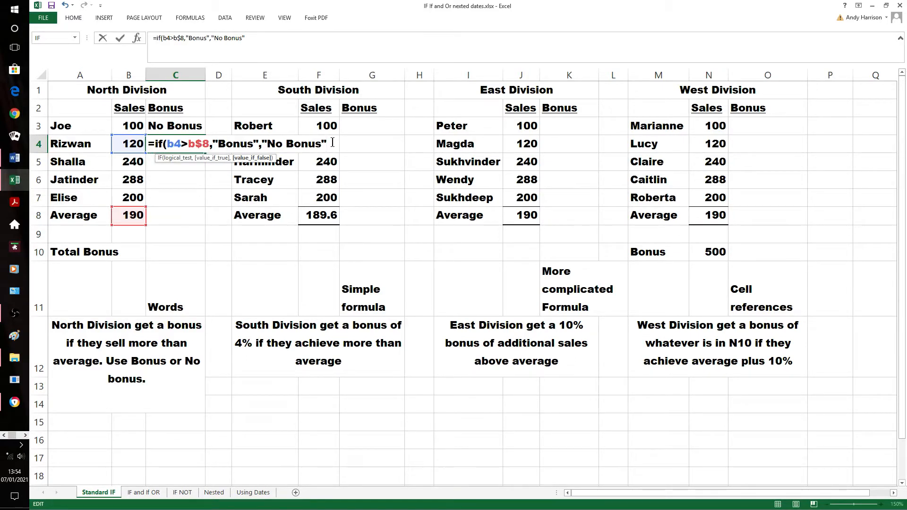
pyautogui.write(')')
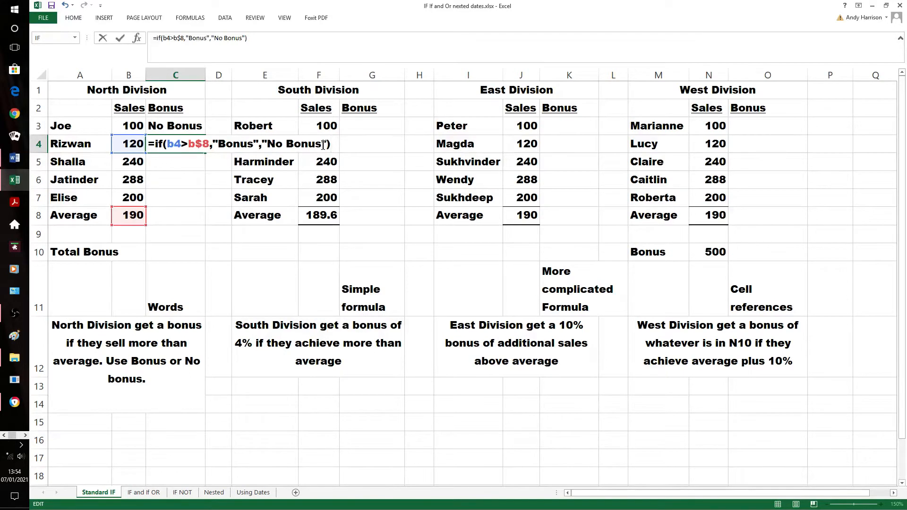
pyautogui.press('Return')
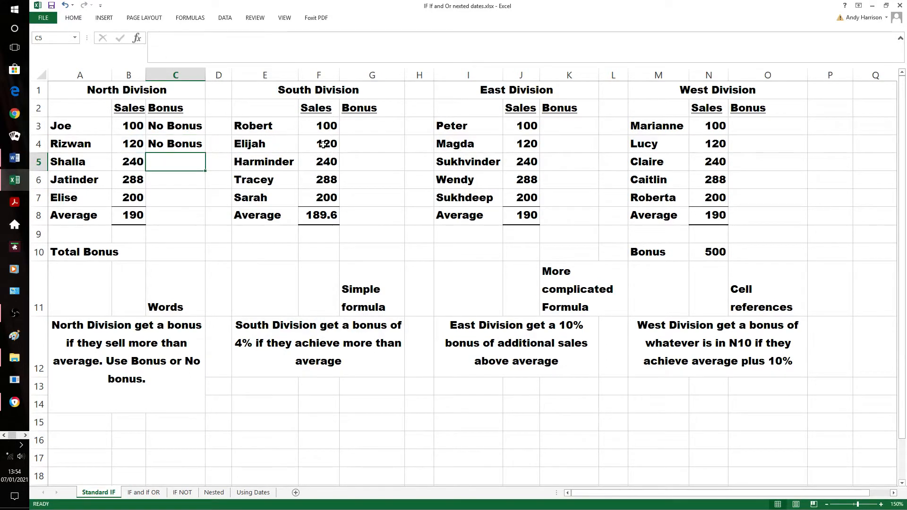
# Fill the C4 formula down through C7 for the remaining North Division staff
pyautogui.press('Up')
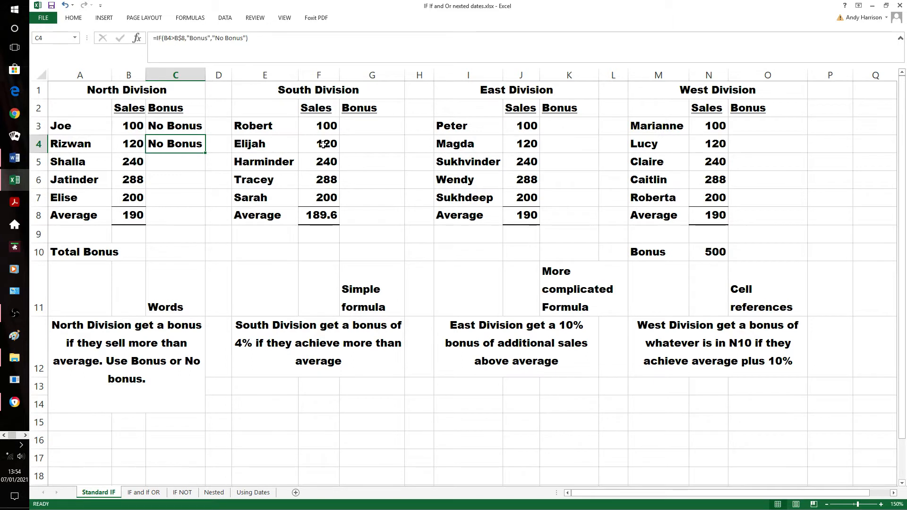
pyautogui.hotkey('shift', 'Down')
pyautogui.hotkey('shift', 'Down')
pyautogui.hotkey('shift', 'Down')
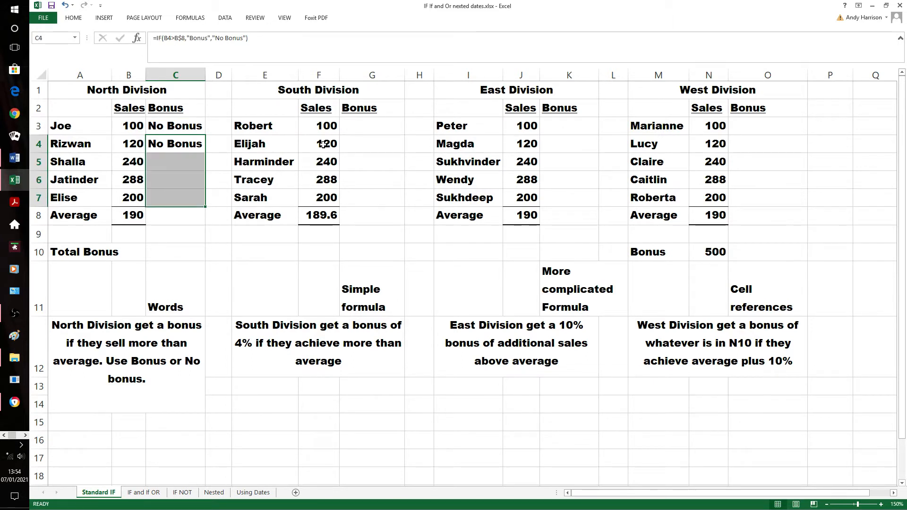
pyautogui.hotkey('ctrl', 'd')
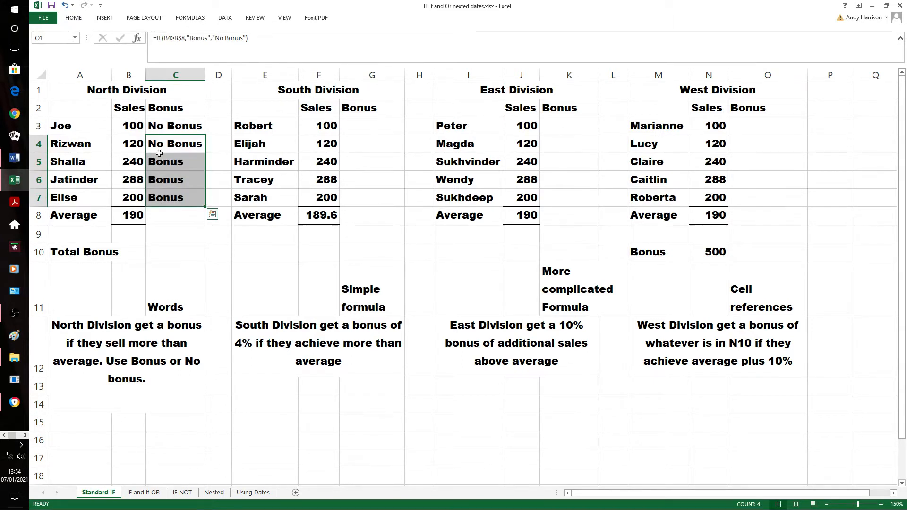
# Test the filled formulas by setting the sales value in B5 to 160, and undo that change
pyautogui.click(131, 166)
pyautogui.write('160')
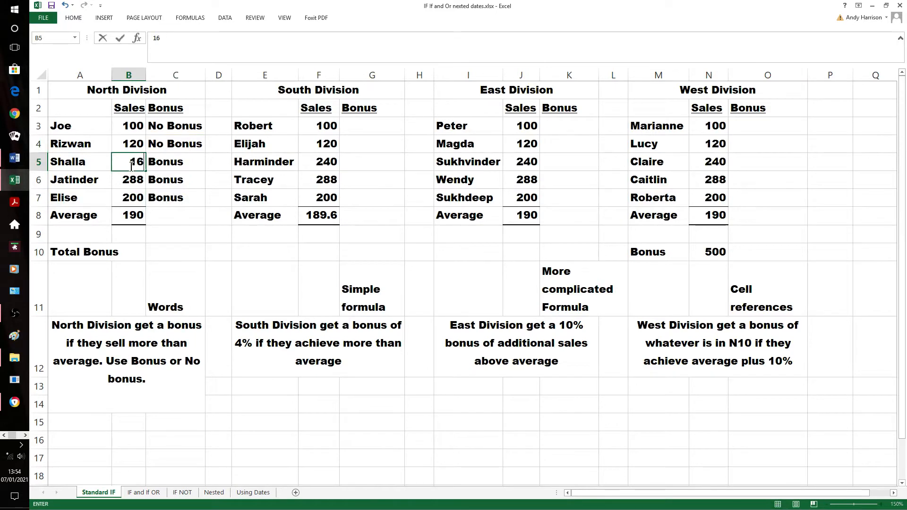
pyautogui.click(194, 257)
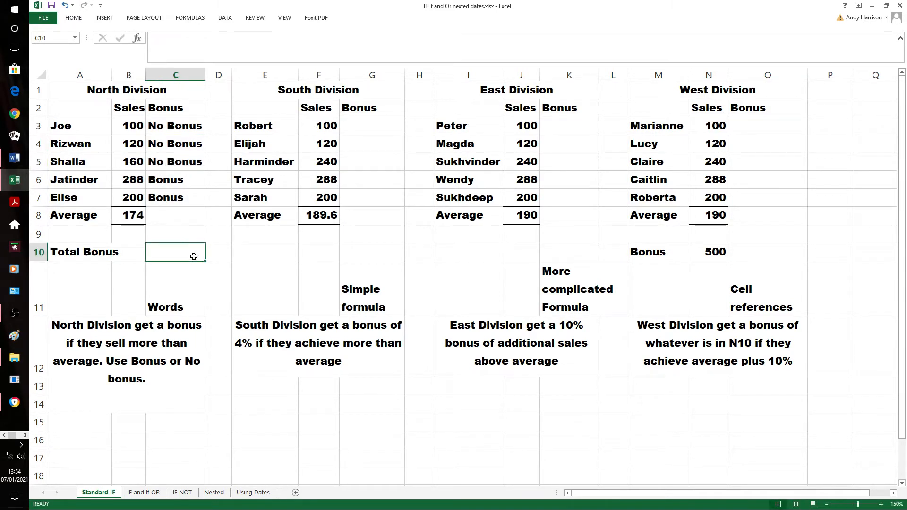
pyautogui.click(64, 6)
pyautogui.click(294, 266)
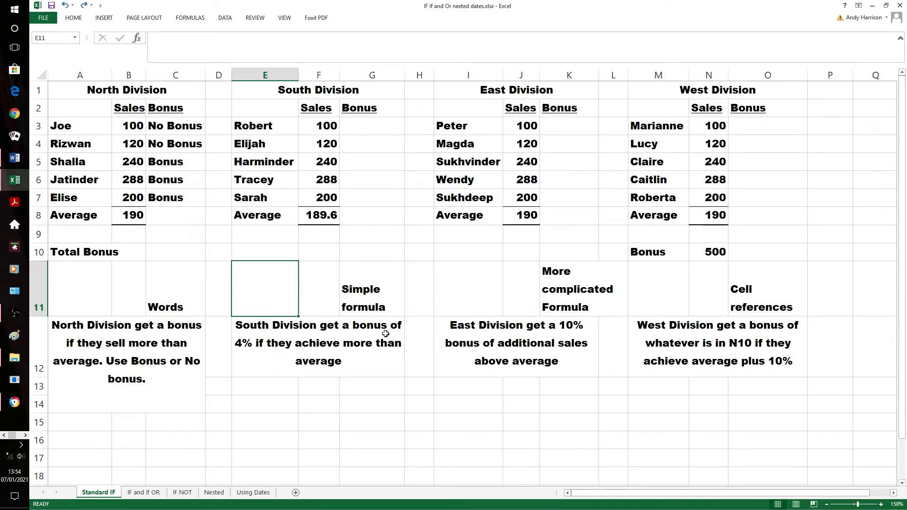
# Begin an IF formula in G3 for the South Division bonus with the logical test f3>f$8
pyautogui.click(371, 130)
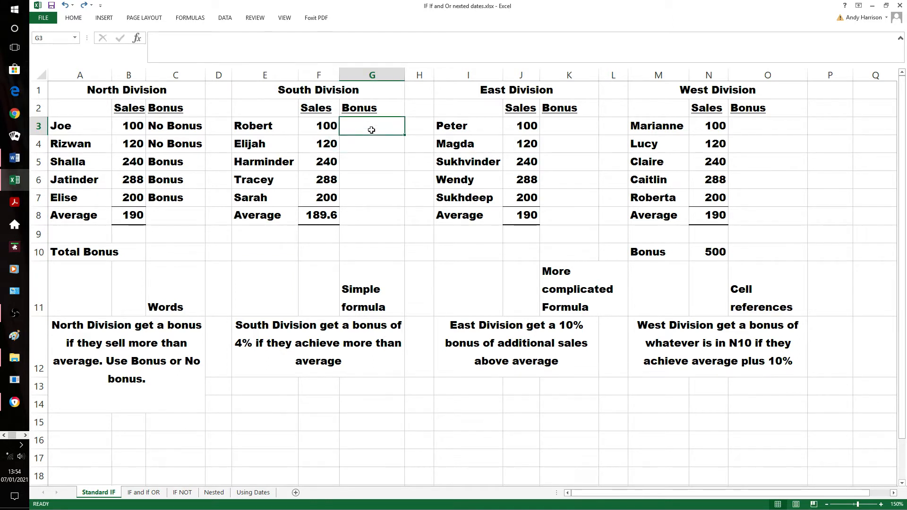
pyautogui.write('=if')
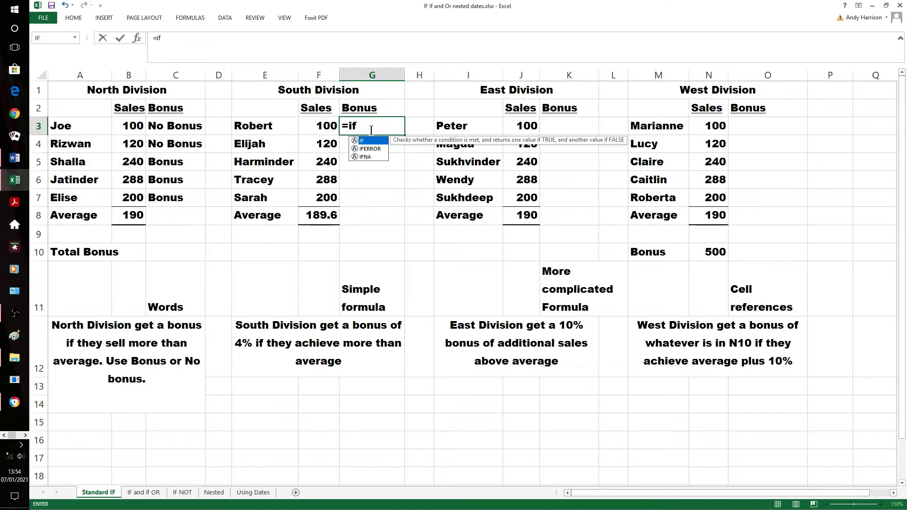
pyautogui.write('(')
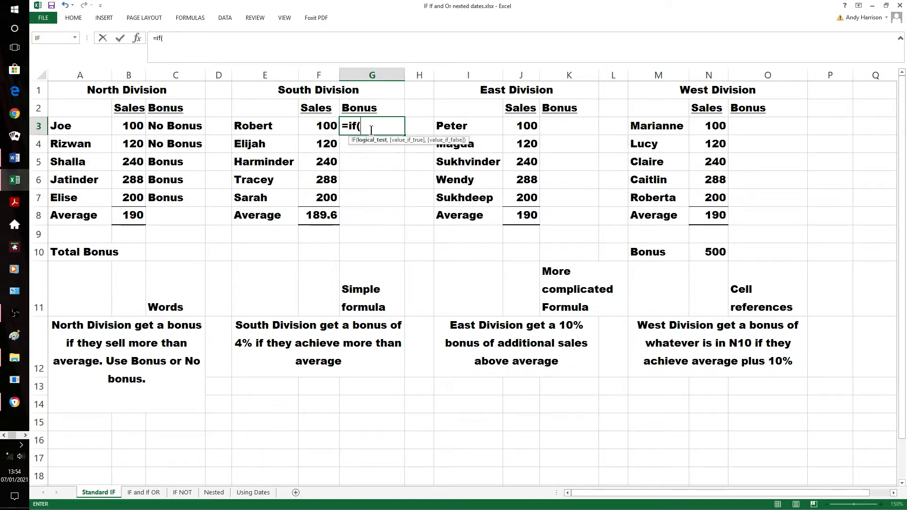
pyautogui.write('f3>f')
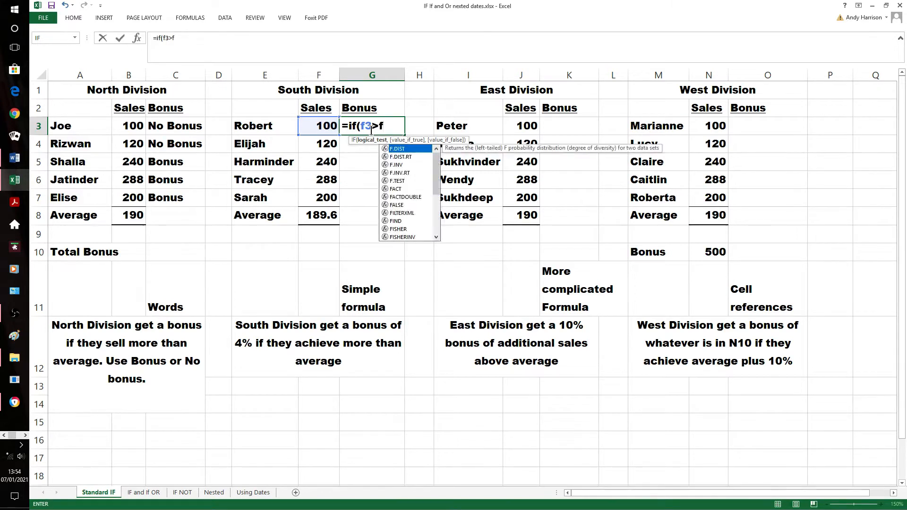
pyautogui.write('$8')
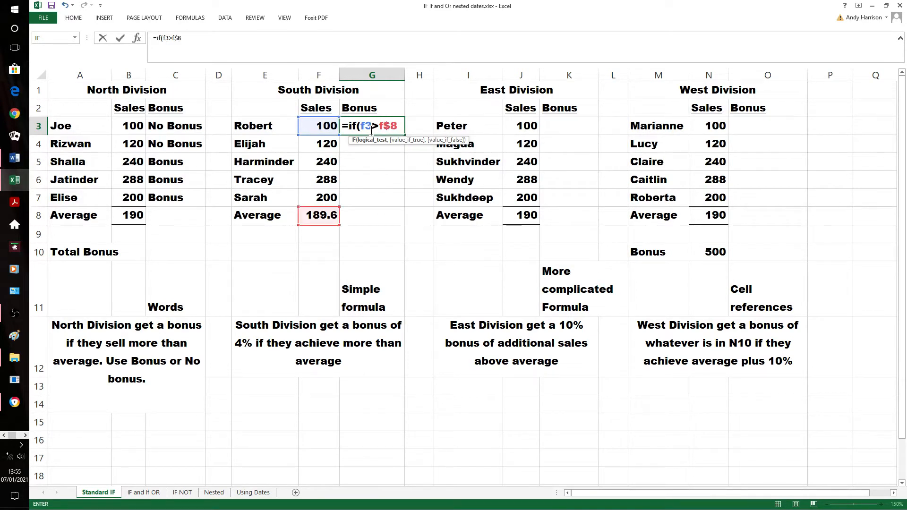
pyautogui.write(',f3')
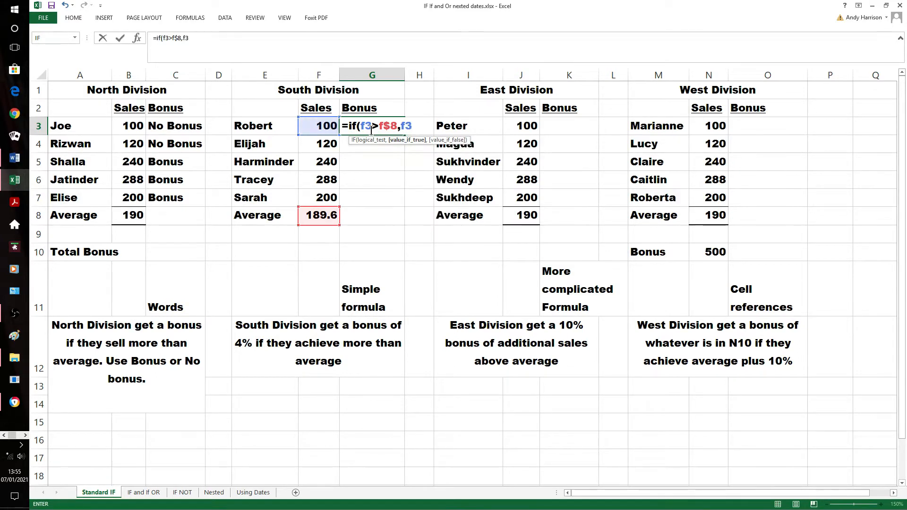
pyautogui.write('*4%,0')
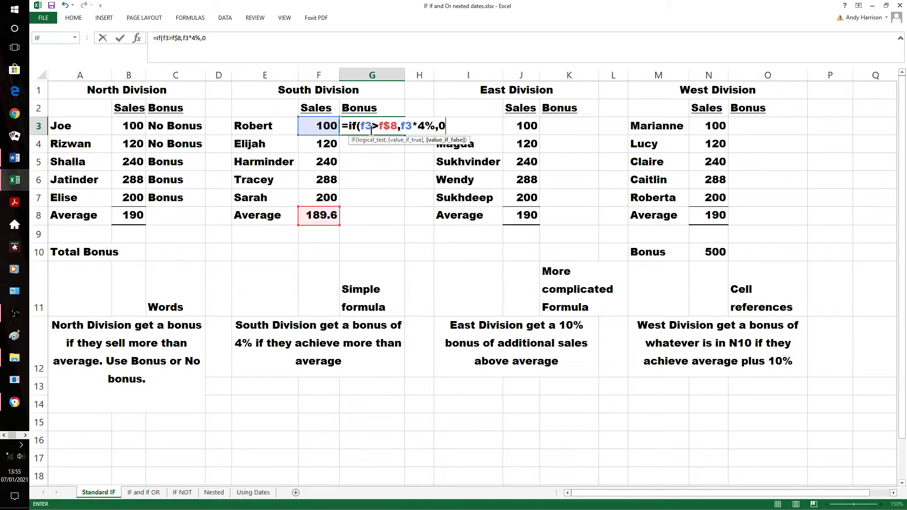
pyautogui.write(')')
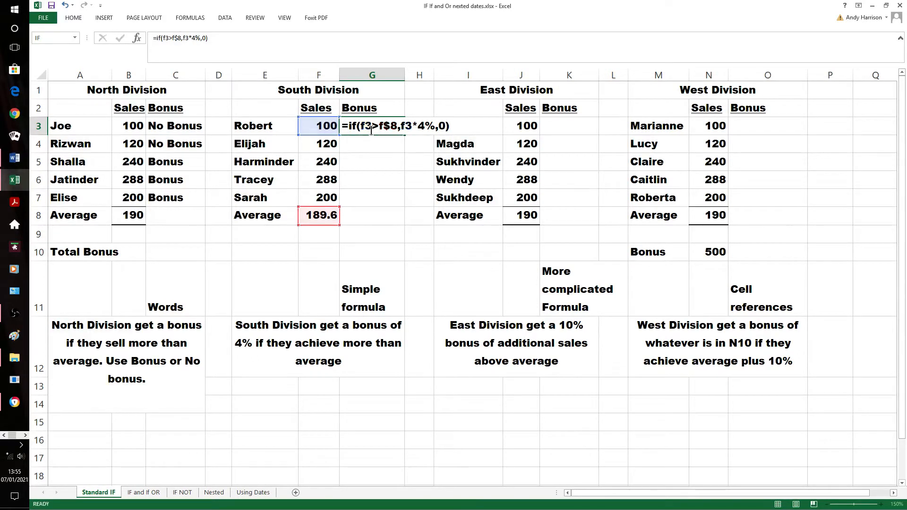
# Complete the G3 formula with f3*4% as the value if true and 0 as the value if false, and enter it
pyautogui.press('Return')
# Fill the G3 formula down through G7 for the remaining South Division staff
pyautogui.click(371, 130)
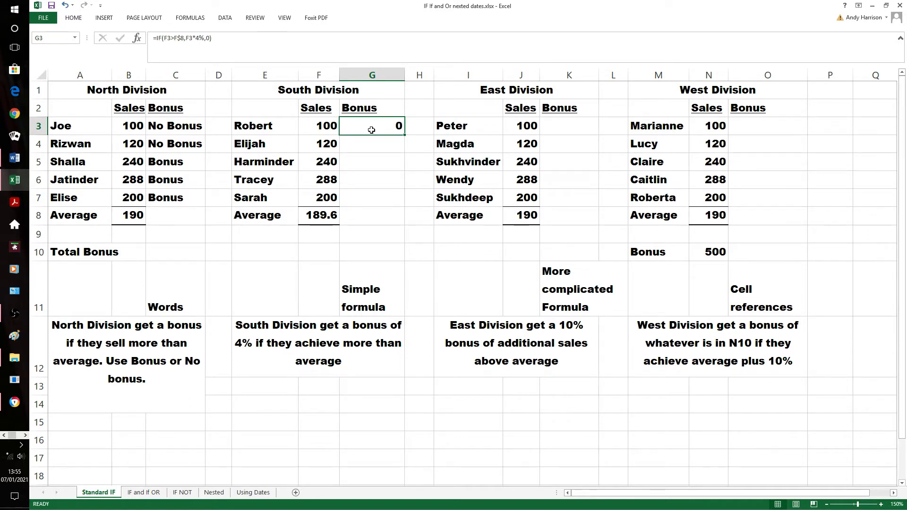
pyautogui.hotkey('shift', 'Down')
pyautogui.hotkey('shift', 'Down')
pyautogui.hotkey('shift', 'Down')
pyautogui.hotkey('shift', 'Down')
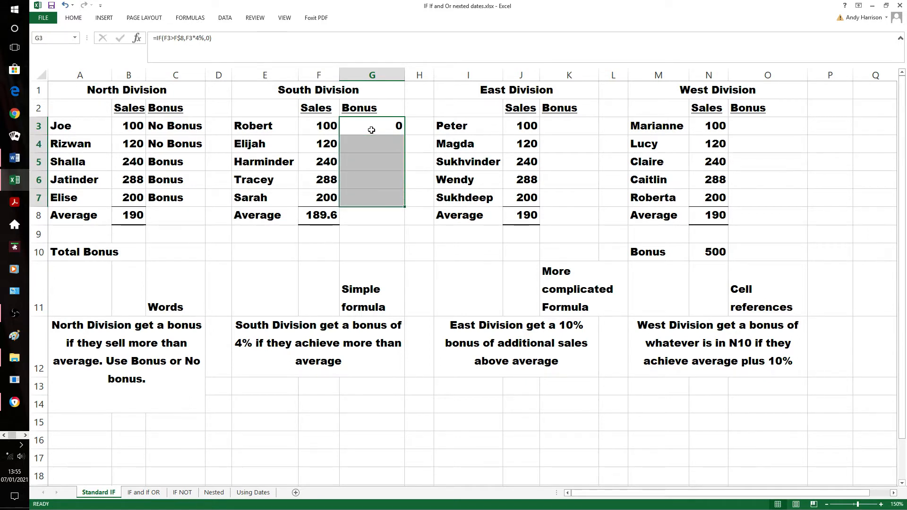
pyautogui.hotkey('ctrl', 'd')
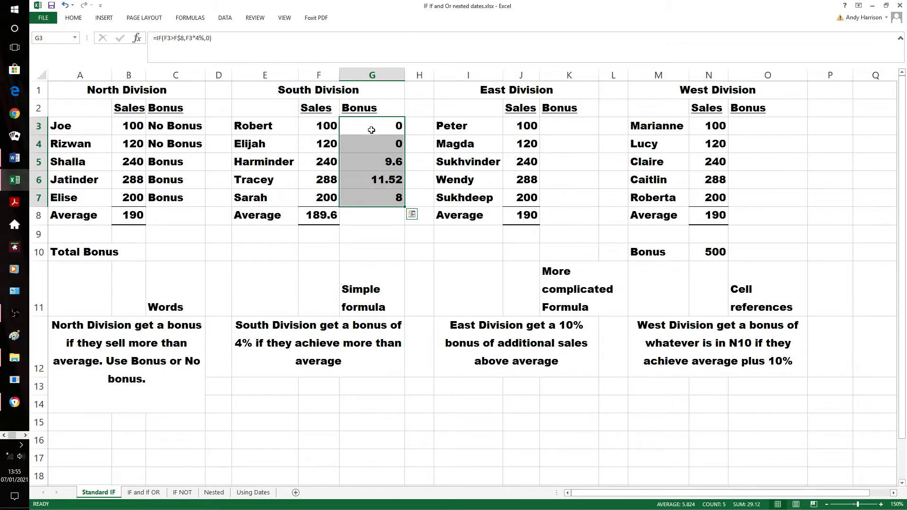
pyautogui.click(383, 231)
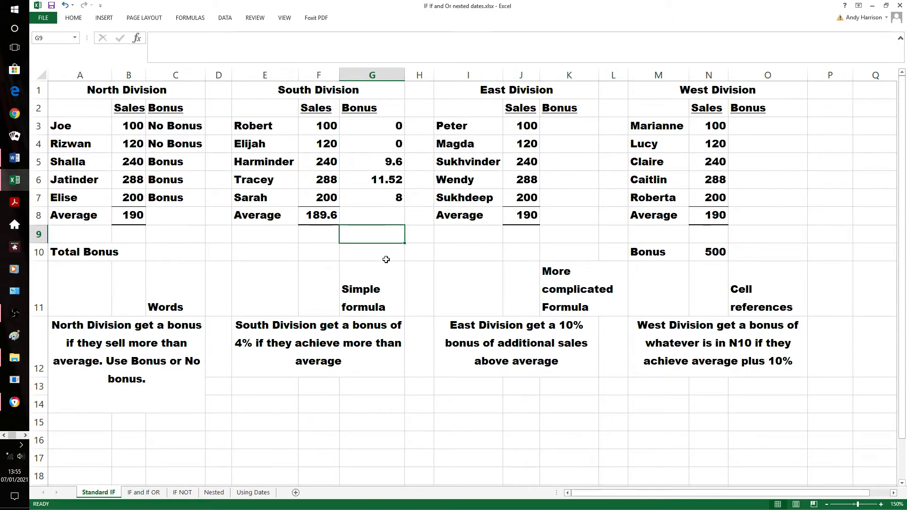
# Test the South Division formulas by setting the sales value in F5 to 1000, and undo that change
pyautogui.click(324, 163)
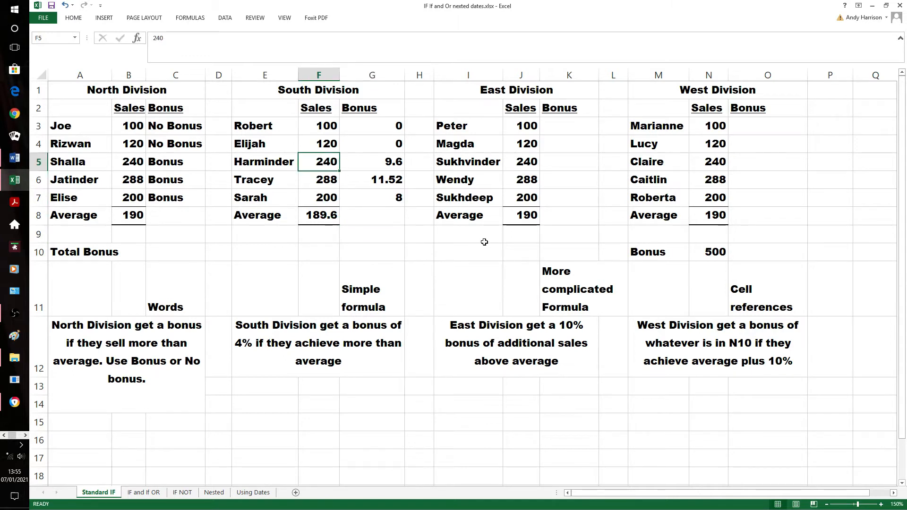
pyautogui.write('1000')
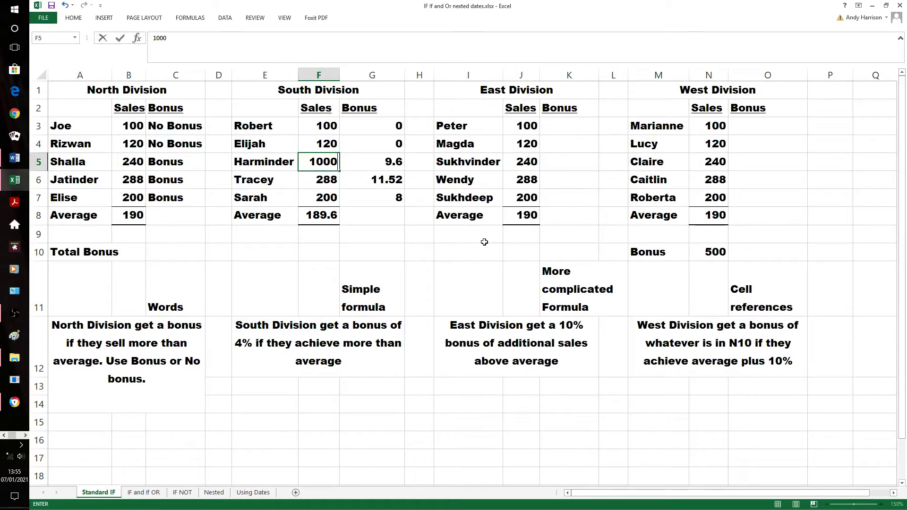
pyautogui.press('Return')
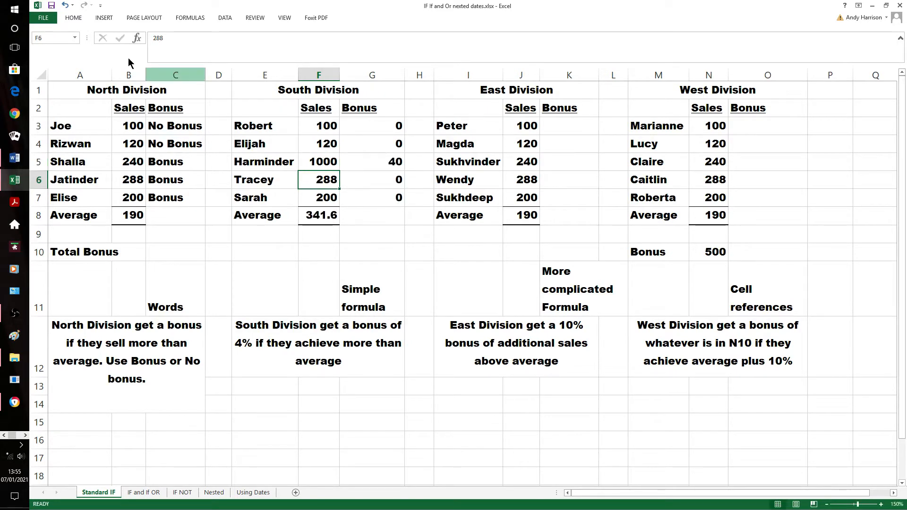
pyautogui.click(65, 6)
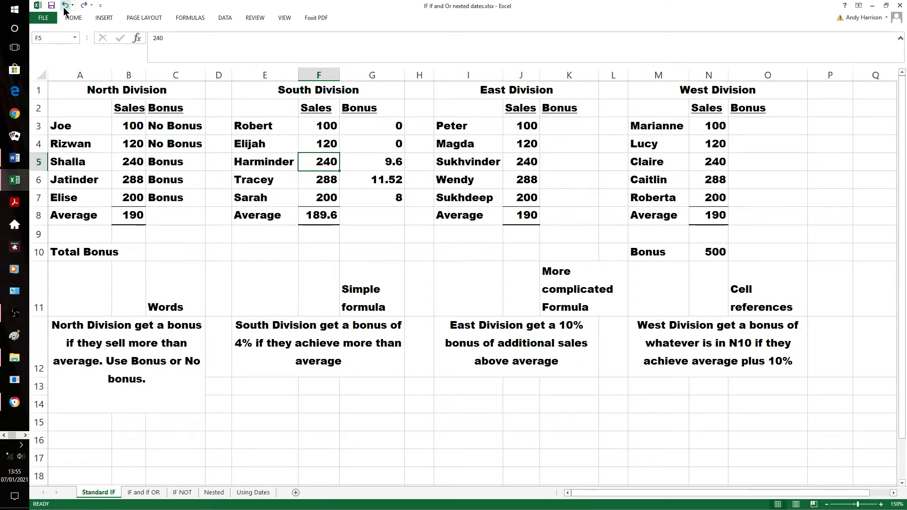
pyautogui.click(415, 255)
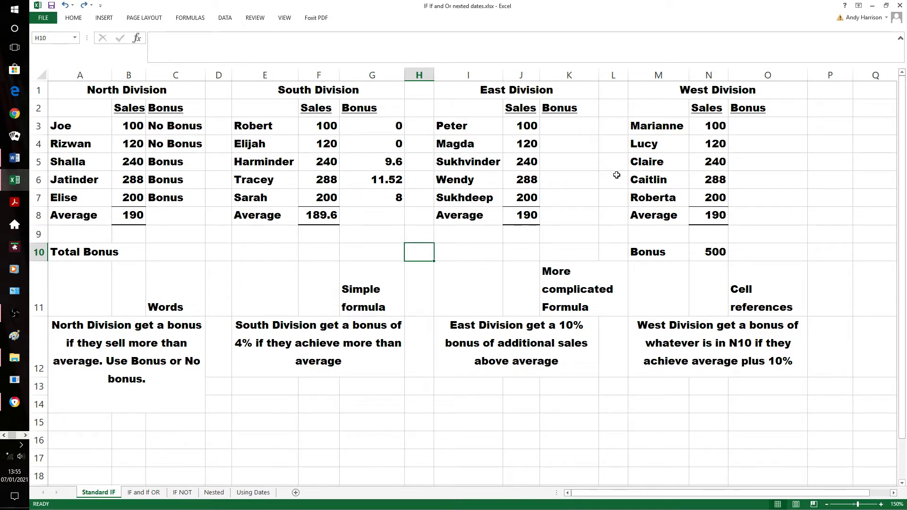
# Begin an IF formula in K3 for the East Division bonus with the logical test j3>j$8
pyautogui.click(565, 132)
pyautogui.write('=')
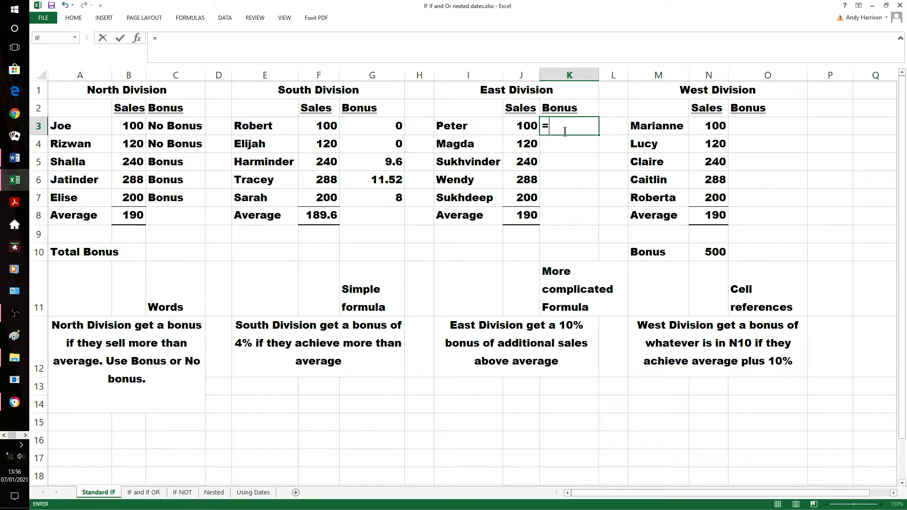
pyautogui.write('j3')
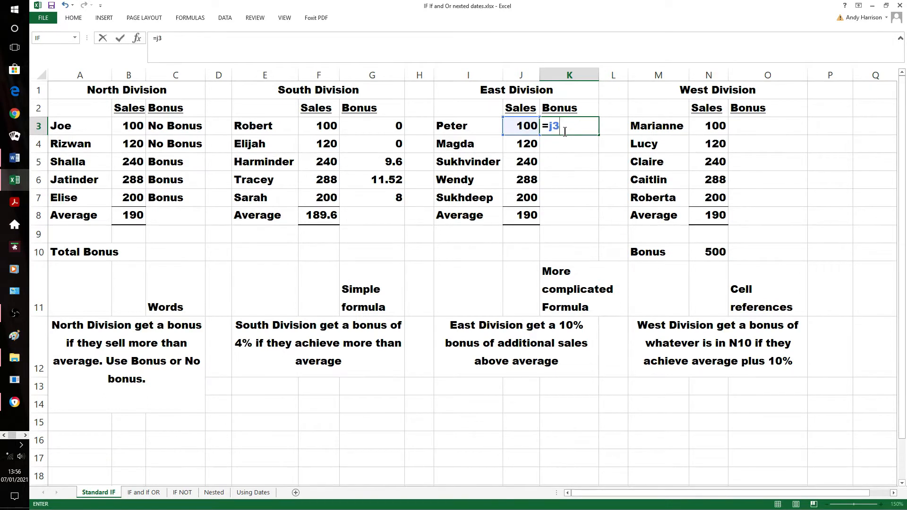
pyautogui.press('BackSpace')
pyautogui.press('BackSpace')
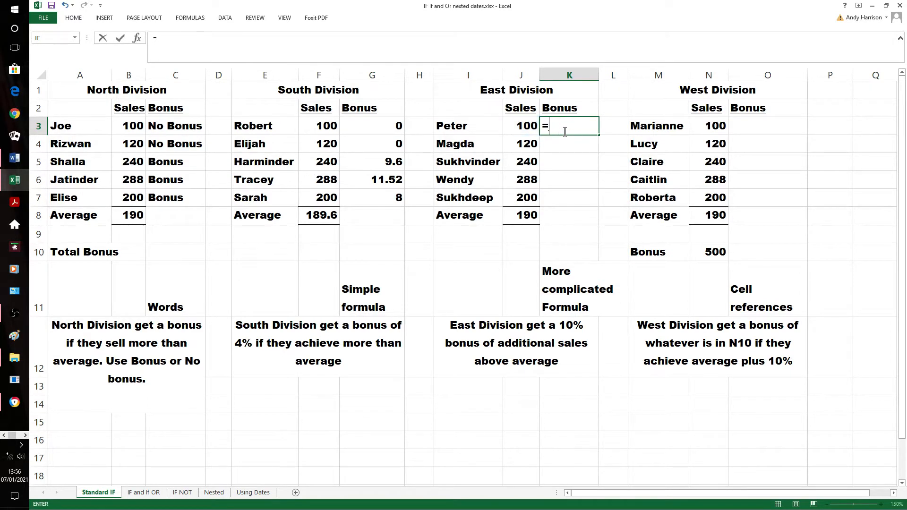
pyautogui.write('if(')
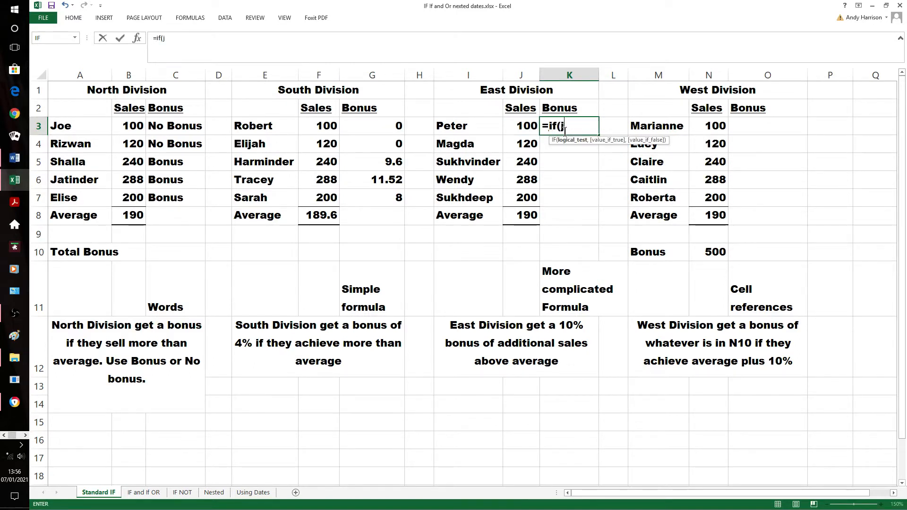
pyautogui.write('j3')
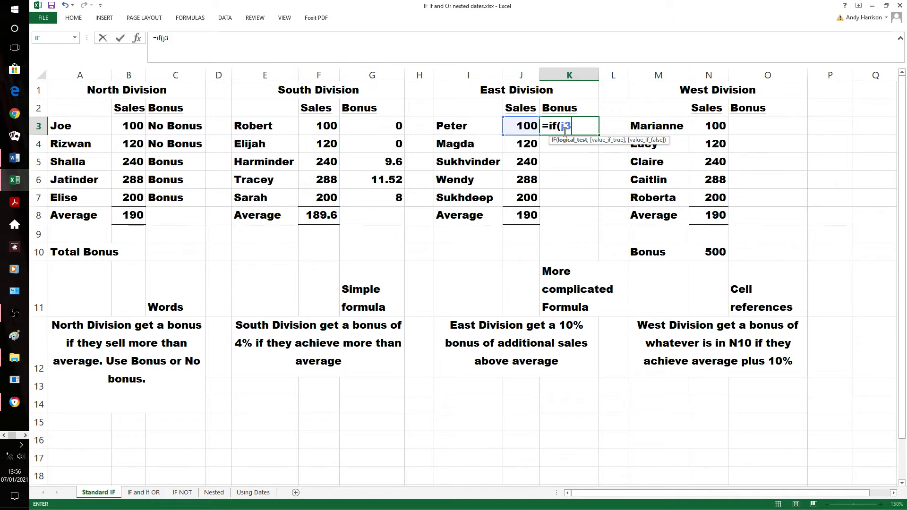
pyautogui.write('>j$8')
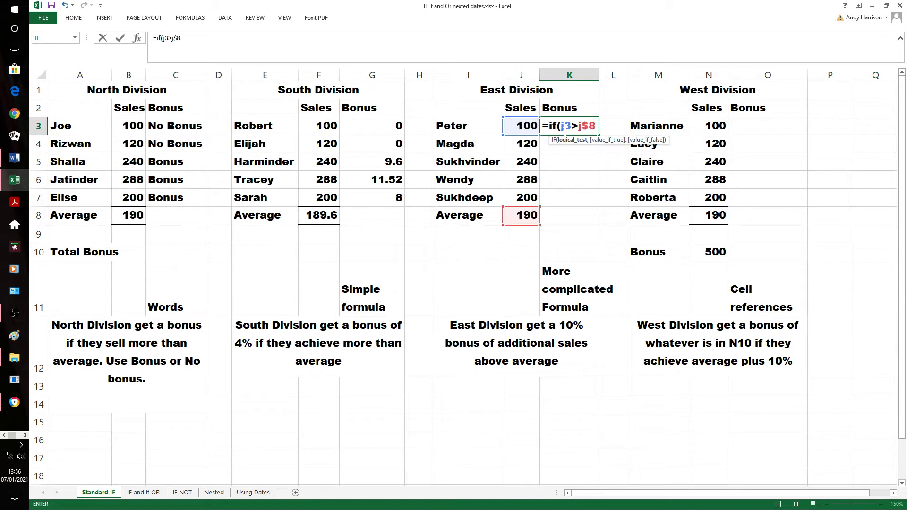
pyautogui.write(',(')
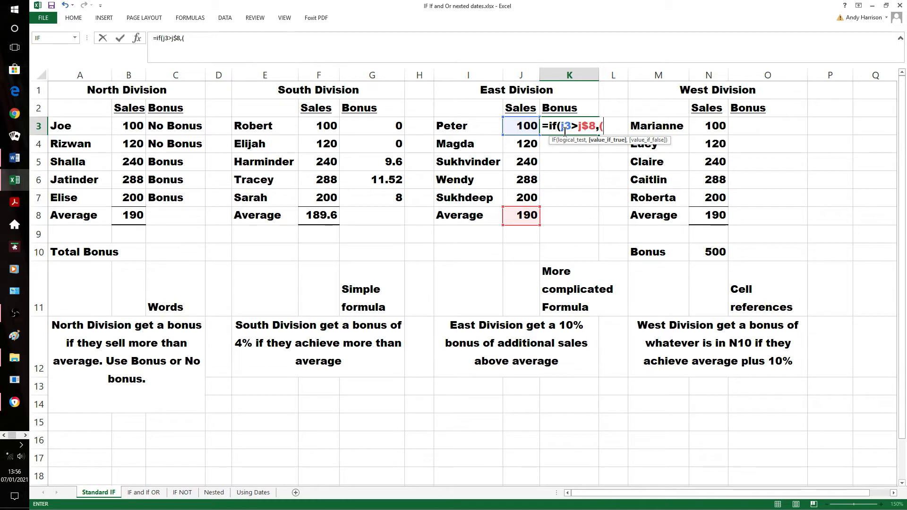
pyautogui.write('j3')
pyautogui.write('-')
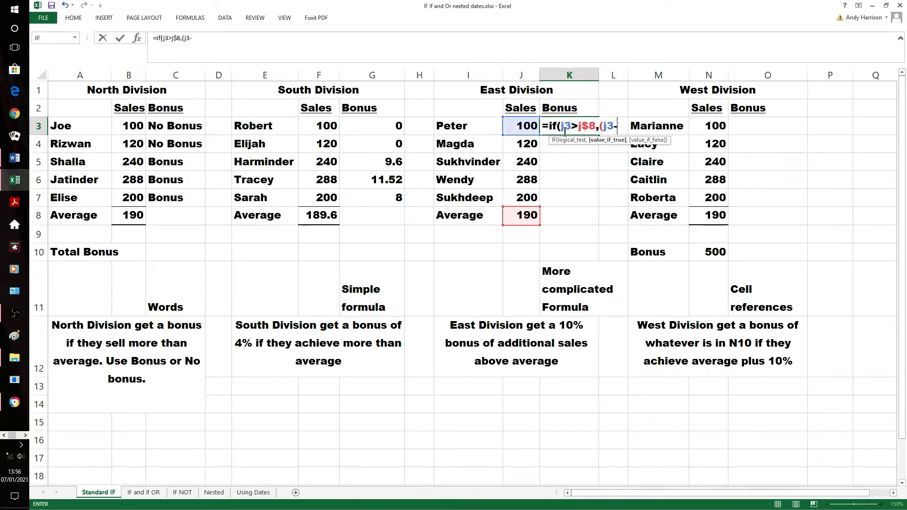
pyautogui.write('j$8')
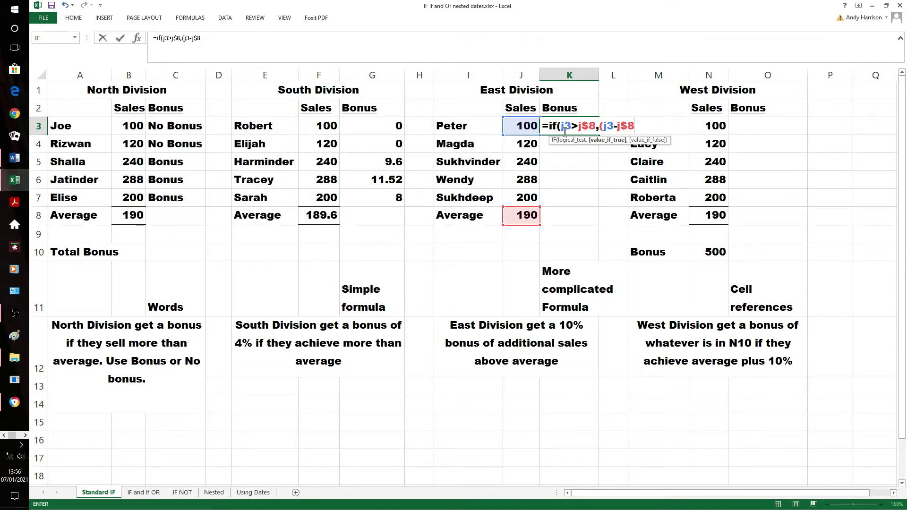
pyautogui.write(')')
# Add (j3-j$8)*10% as the value if true in the K3 formula
pyautogui.write('*10%,0')
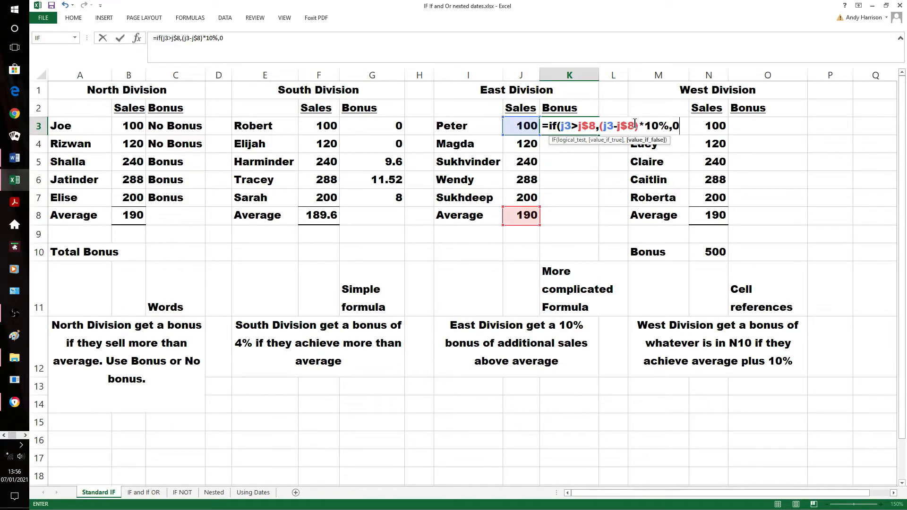
pyautogui.write(')')
# Add 0 as the value if false, close the bracket and enter the K3 formula
pyautogui.press('Return')
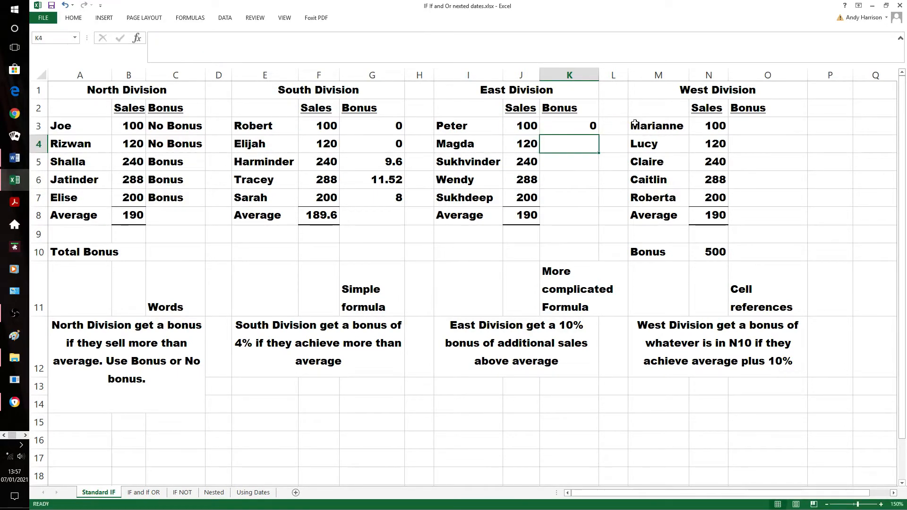
# Fill the K3 formula down through K7 for the remaining East Division staff and check the copied formula in K7
pyautogui.click(586, 128)
pyautogui.hotkey('shift', 'Down')
pyautogui.hotkey('shift', 'Down')
pyautogui.hotkey('shift', 'Down')
pyautogui.hotkey('shift', 'Down')
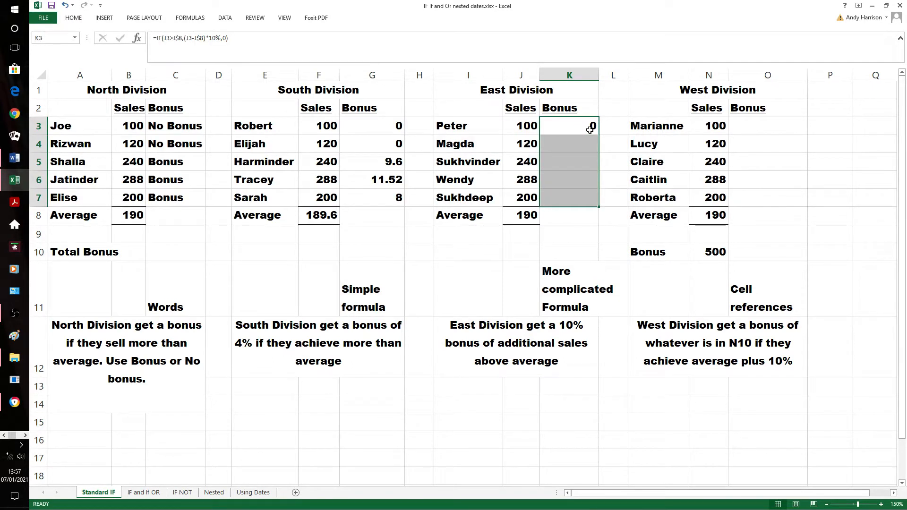
pyautogui.hotkey('ctrl', 'd')
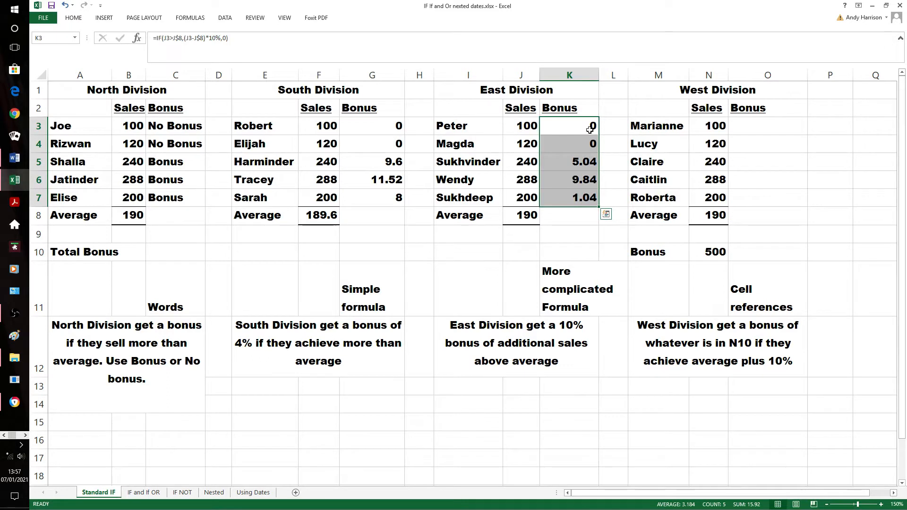
pyautogui.click(570, 235)
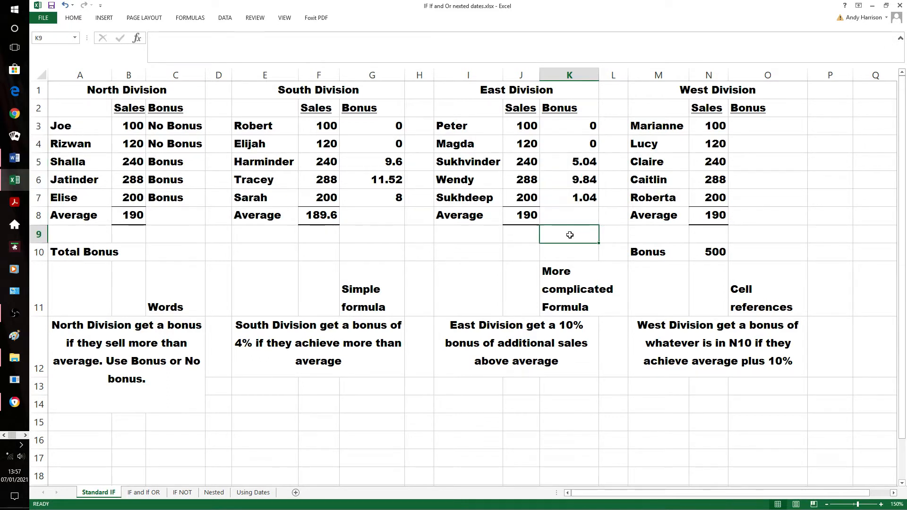
pyautogui.click(581, 199)
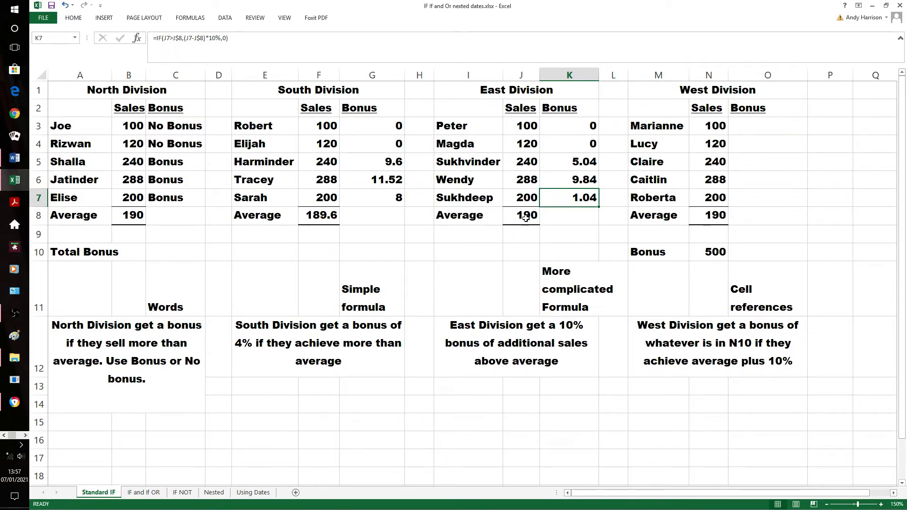
pyautogui.click(506, 215)
# Begin an IF formula in O3 for the West Division bonus with the logical test n3>n$8
pyautogui.click(788, 161)
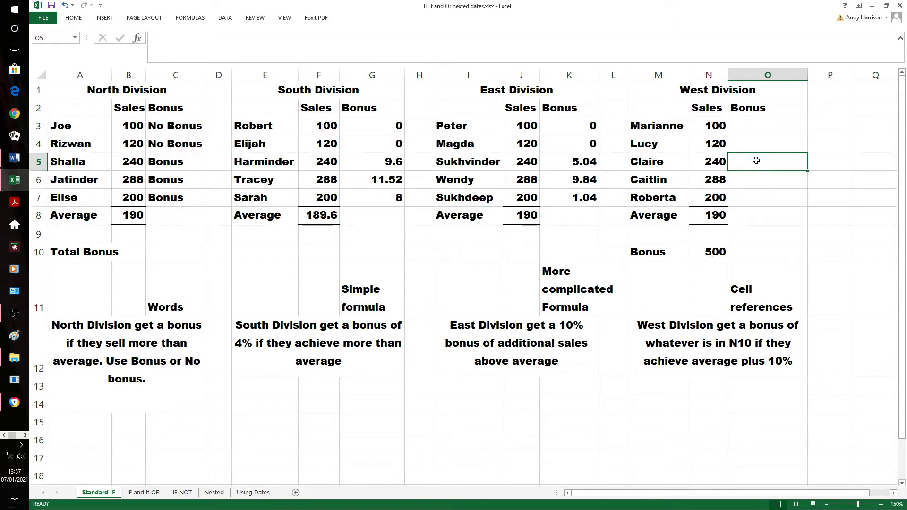
pyautogui.click(757, 129)
pyautogui.write('=')
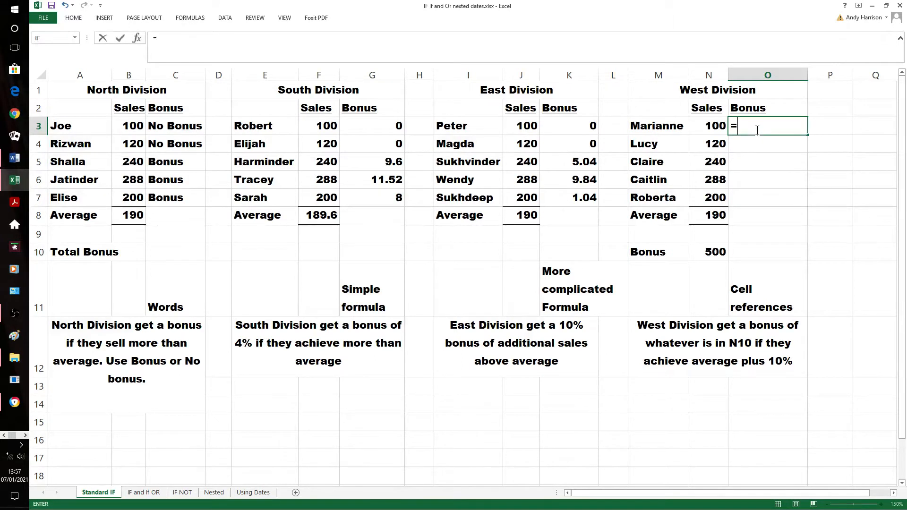
pyautogui.write('if')
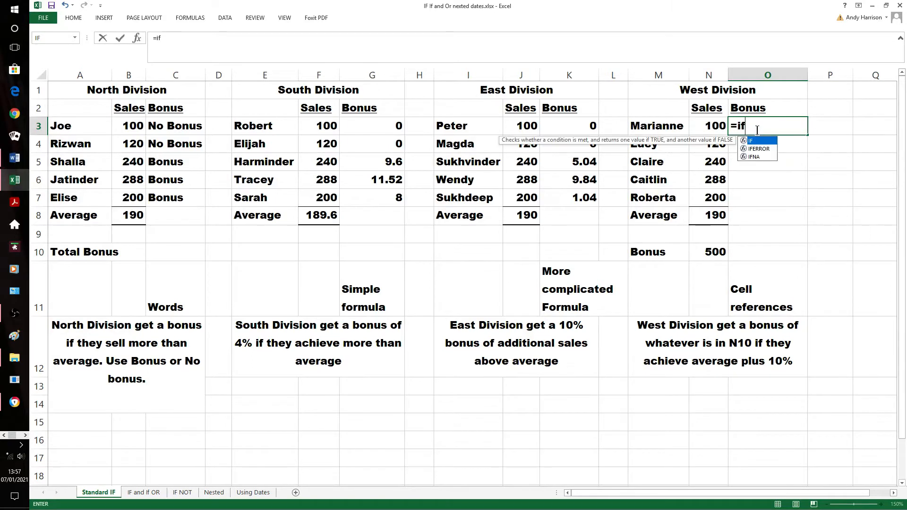
pyautogui.write('(n3')
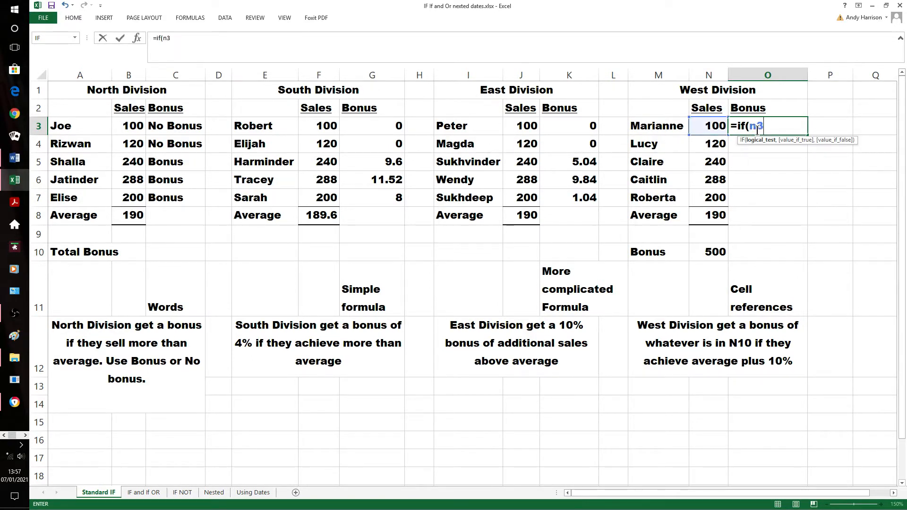
pyautogui.write('>n$8,')
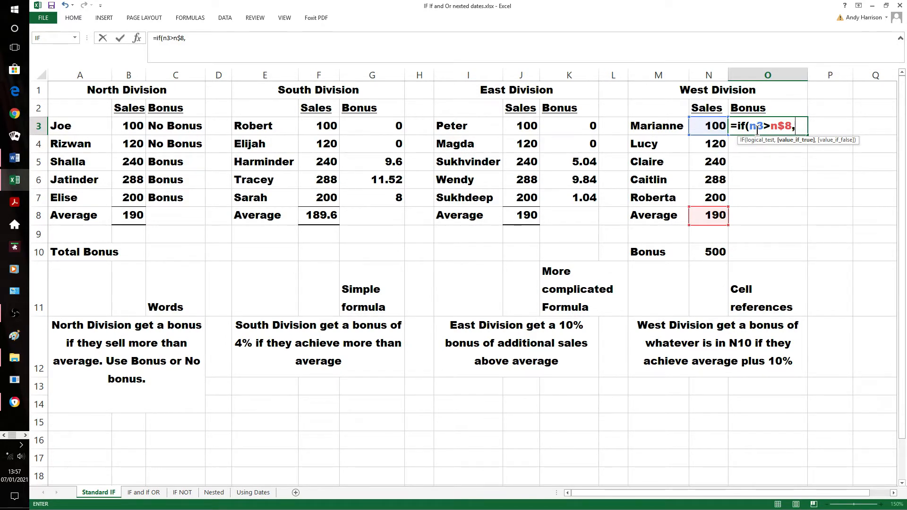
# Complete the O3 formula with n$10 as the value if true and 0 as the value if false, and enter it
pyautogui.write('n')
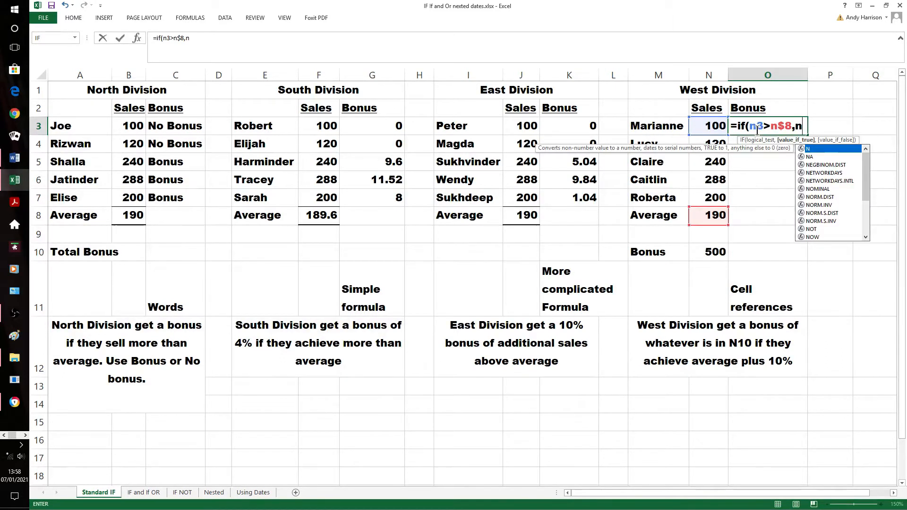
pyautogui.write('$10')
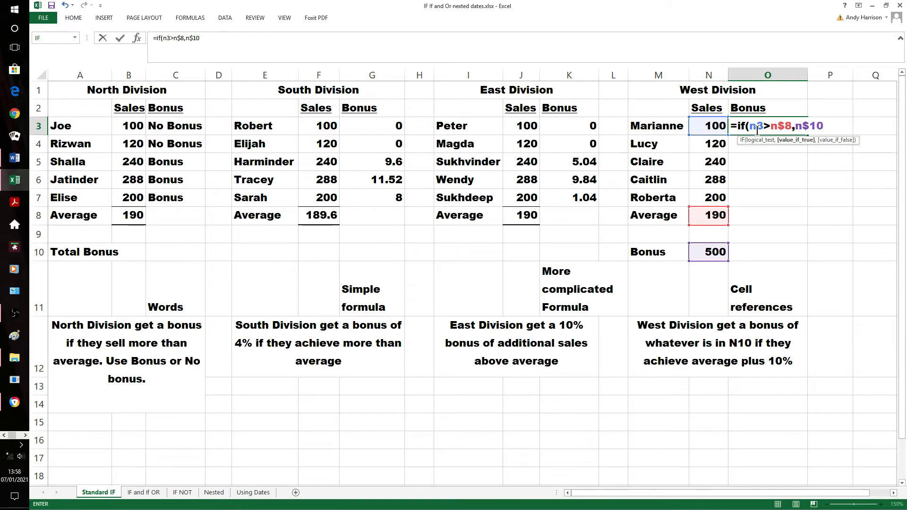
pyautogui.write(',0)')
pyautogui.press('Return')
pyautogui.click(758, 130)
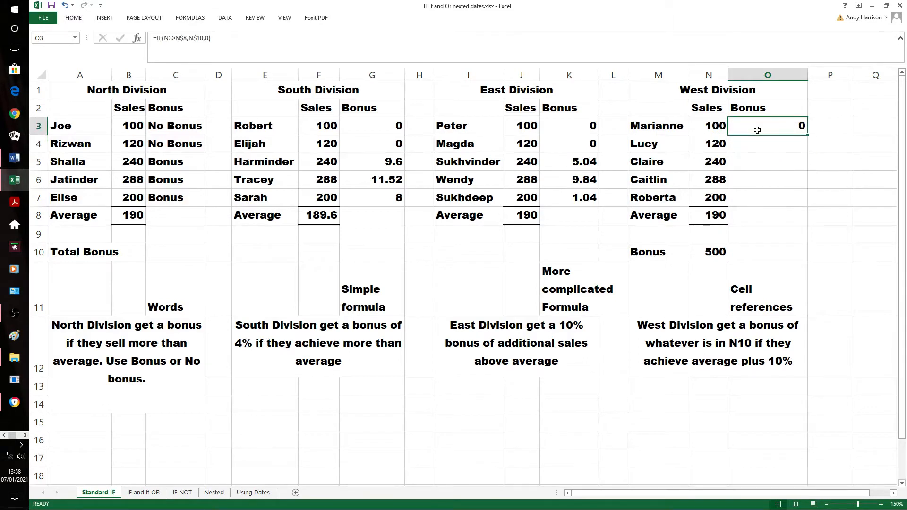
# Fill the O3 bonus formula down through O7 for the remaining West Division staff
pyautogui.hotkey('shift', 'Down')
pyautogui.hotkey('shift', 'Down')
pyautogui.hotkey('shift', 'Down')
pyautogui.hotkey('shift', 'Down')
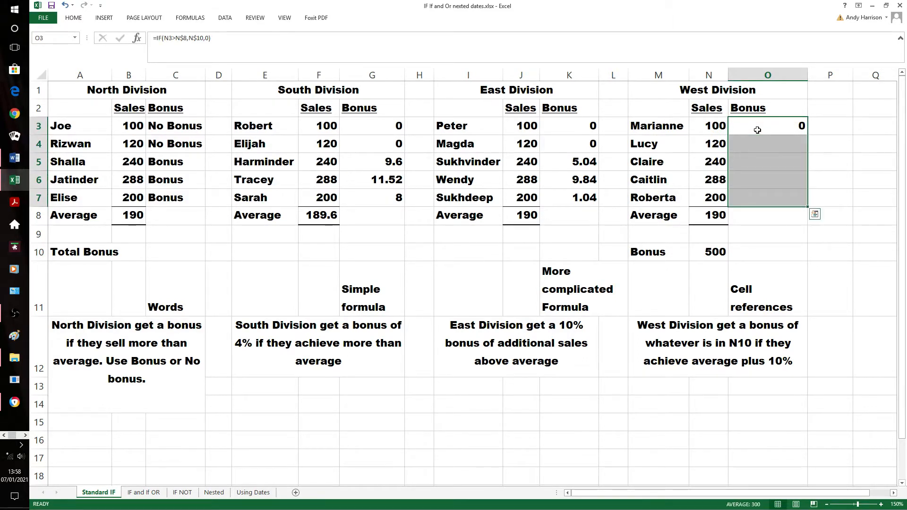
pyautogui.hotkey('ctrl', 'd')
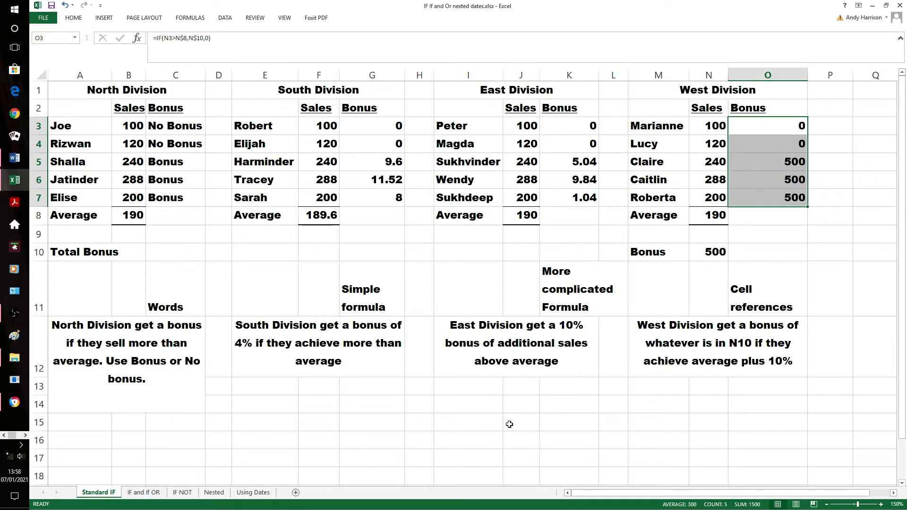
# Switch to the IF and If OR sheet and insert an IF function in result cell B10
pyautogui.click(146, 492)
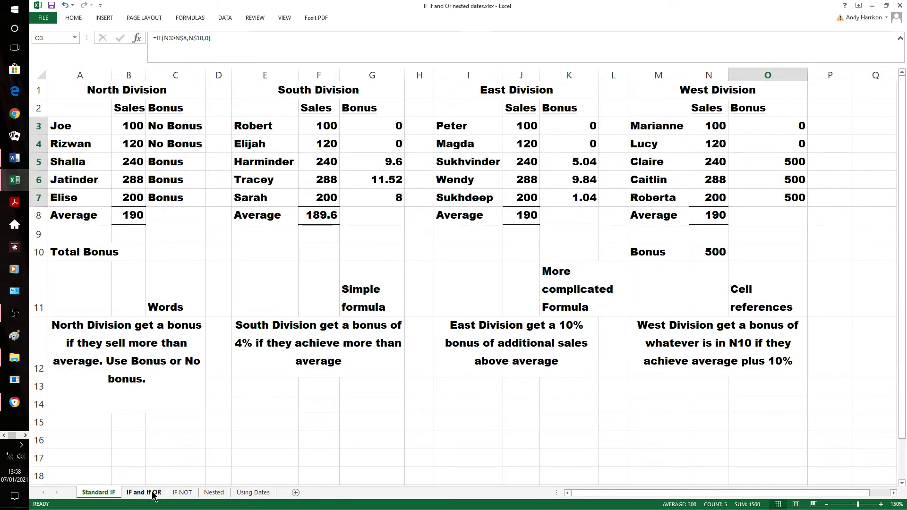
pyautogui.click(817, 370)
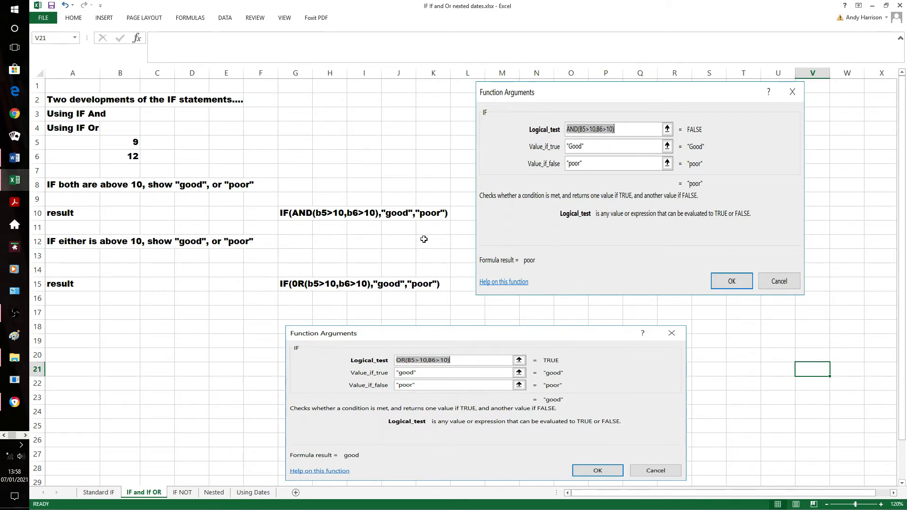
pyautogui.click(137, 215)
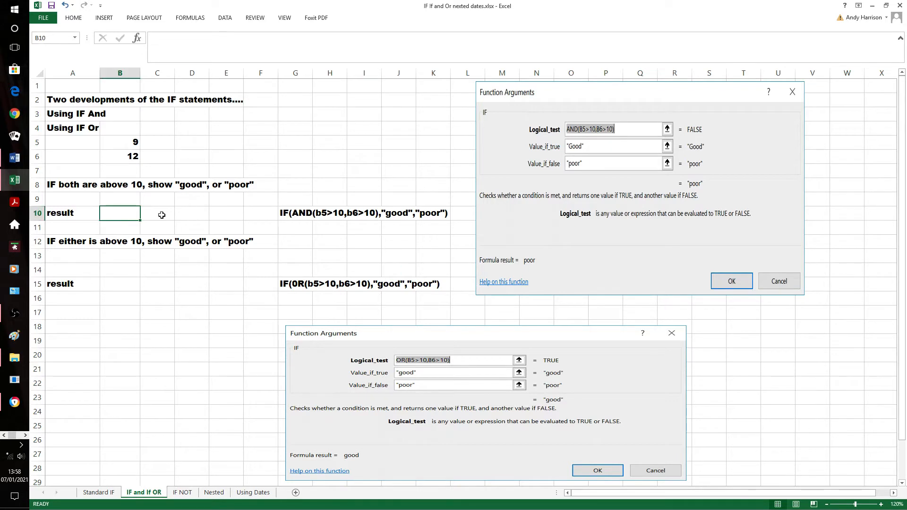
pyautogui.click(136, 41)
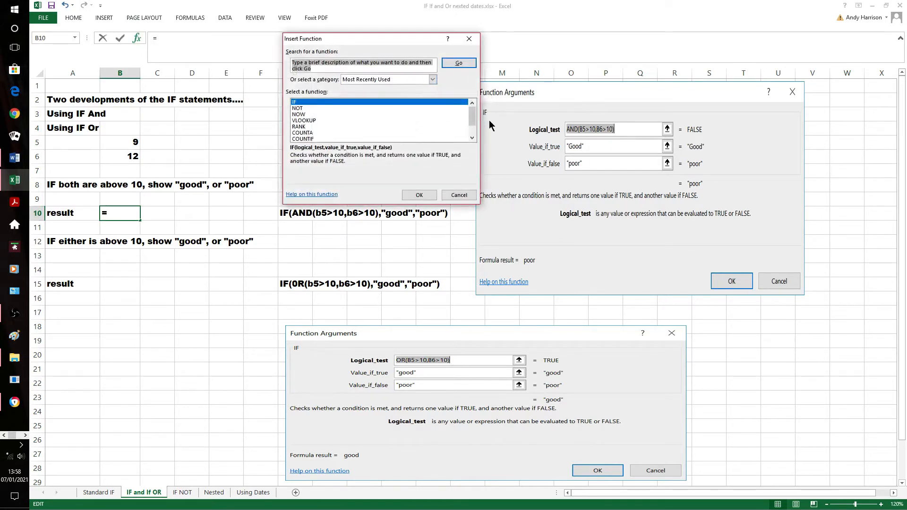
pyautogui.click(416, 194)
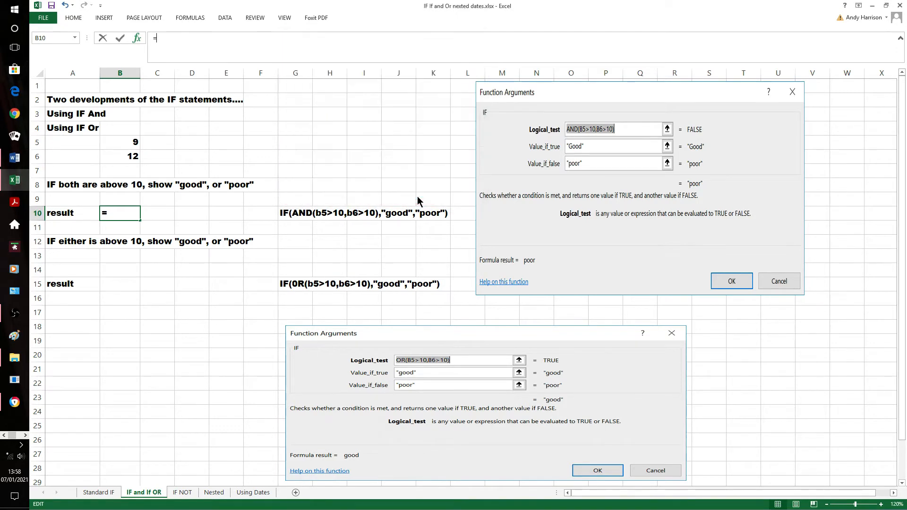
# Enter and(b5>10,b6>10) as the logical test of the B10 IF function
pyautogui.write('and')
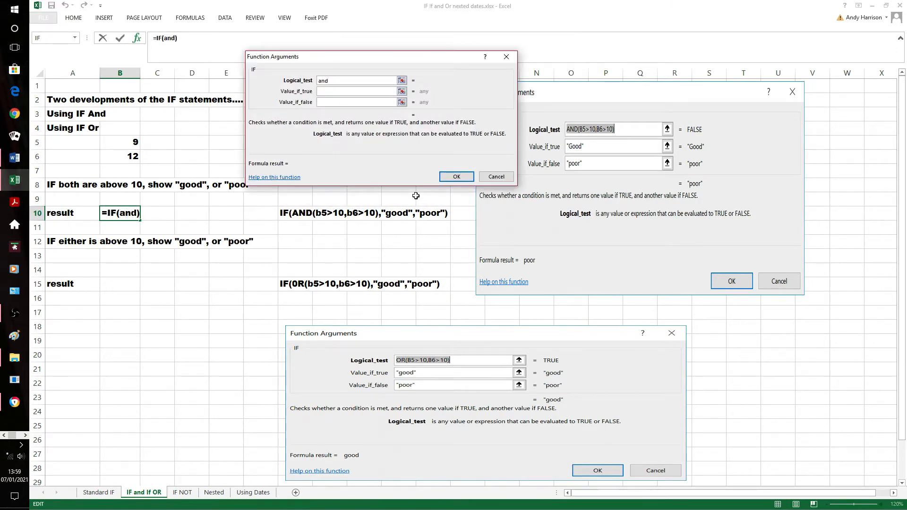
pyautogui.write('(b5')
pyautogui.write('>10')
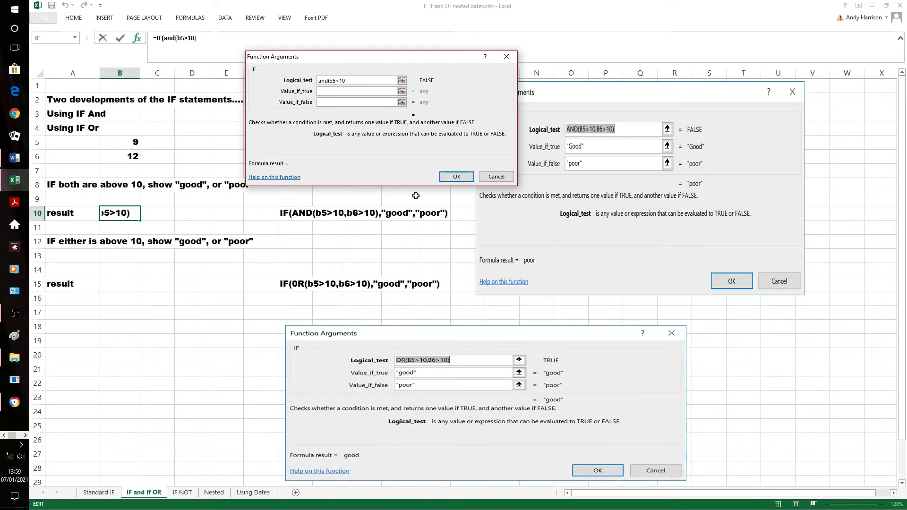
pyautogui.write(',b6>10')
pyautogui.write(')')
# Set the value if true to Good and the value if false to Poor, and confirm the B10 function
pyautogui.click(371, 92)
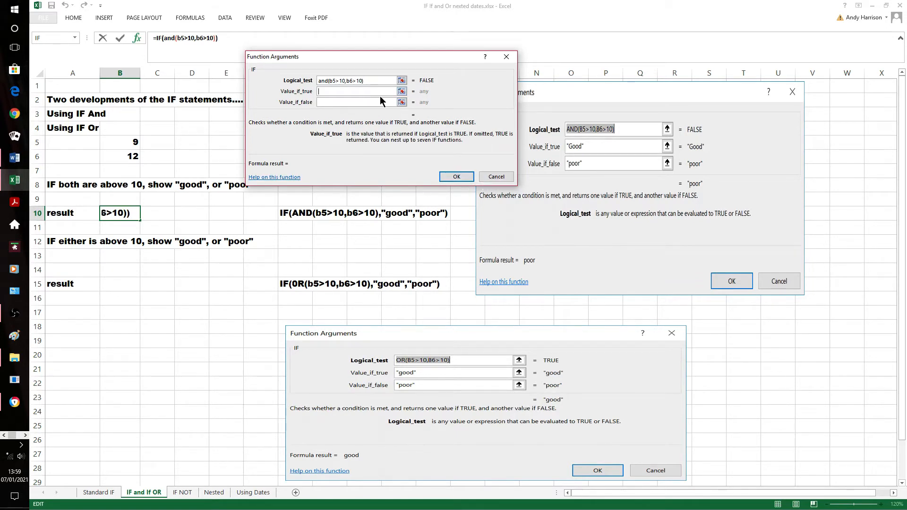
pyautogui.write('Good')
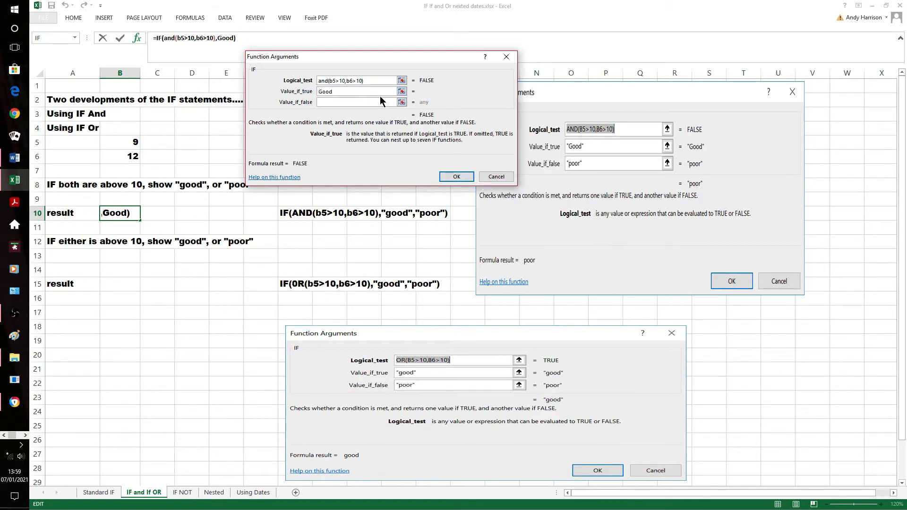
pyautogui.click(371, 102)
pyautogui.write('Poor')
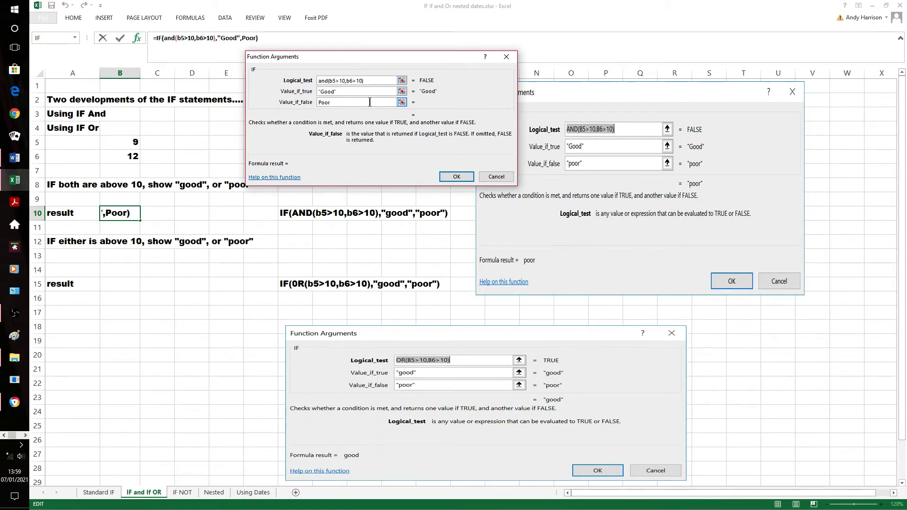
pyautogui.click(458, 173)
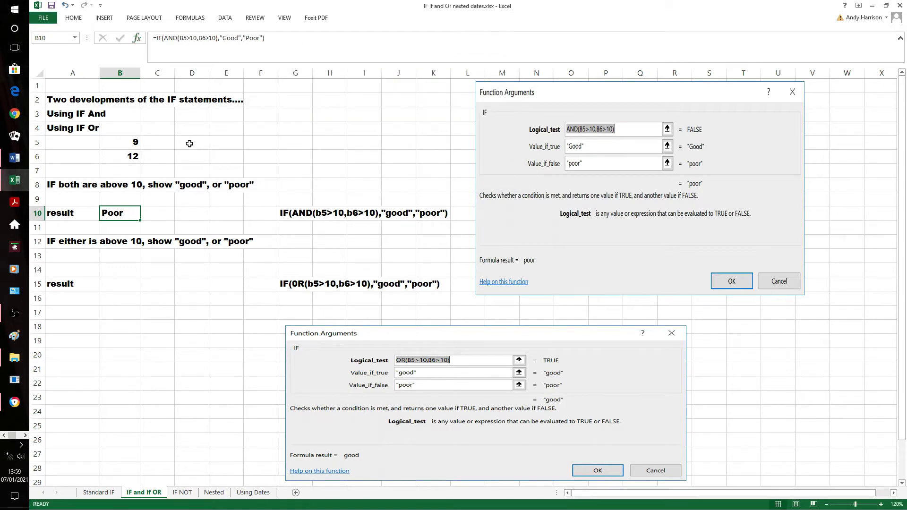
# Test the B10 AND formula with 15 in B5 and, in turn, 11 and 9 in B6
pyautogui.click(127, 141)
pyautogui.write('15')
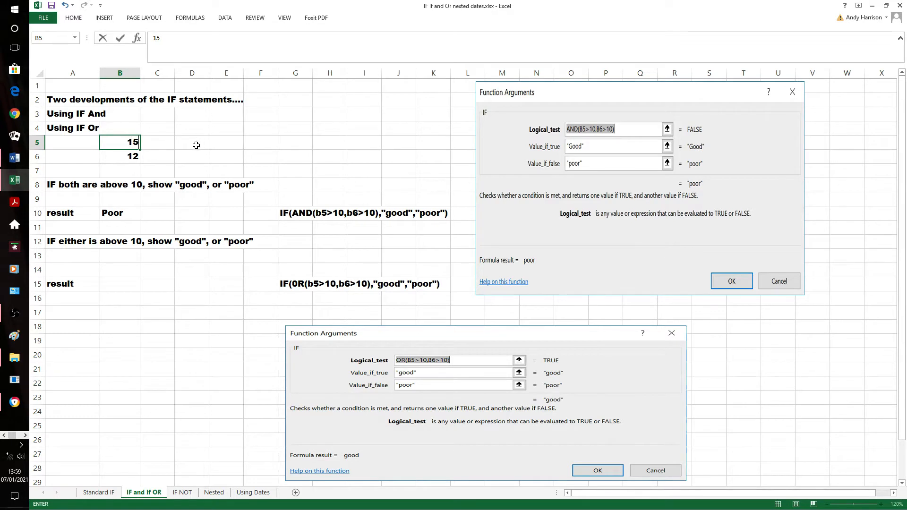
pyautogui.click(199, 144)
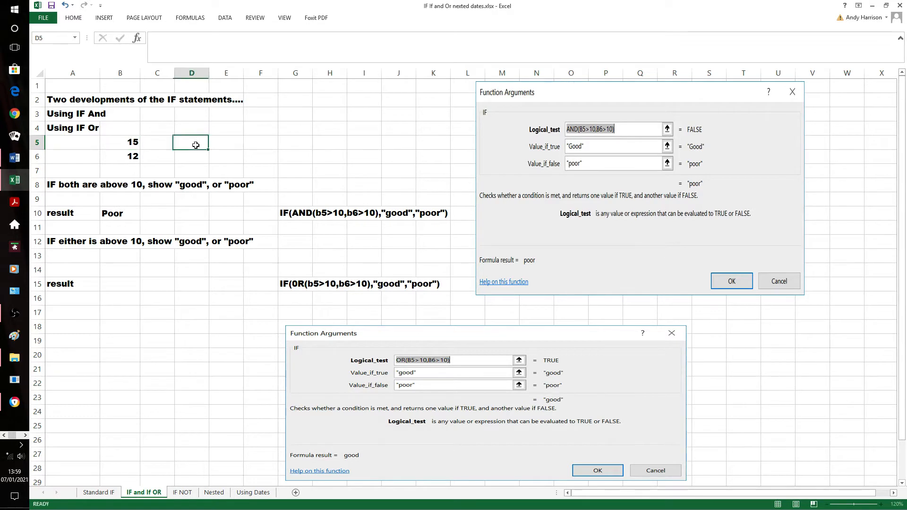
pyautogui.click(131, 159)
pyautogui.write('11')
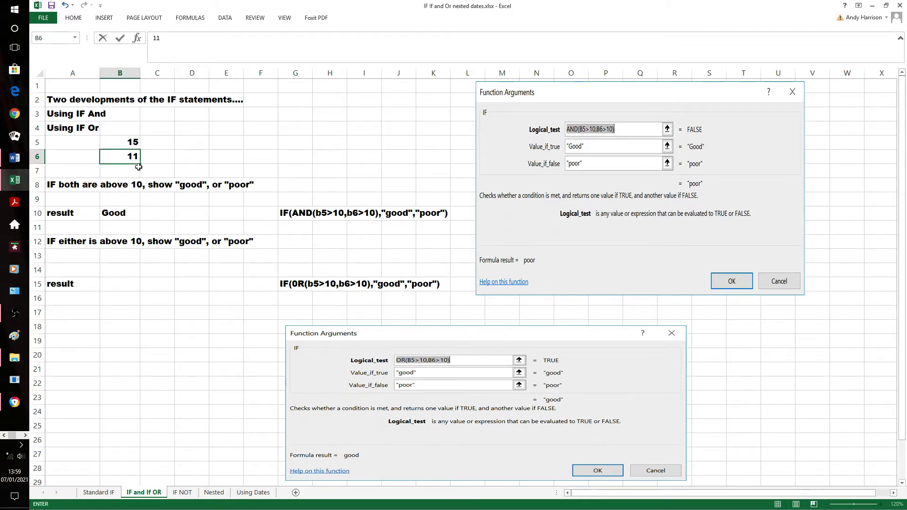
pyautogui.click(161, 314)
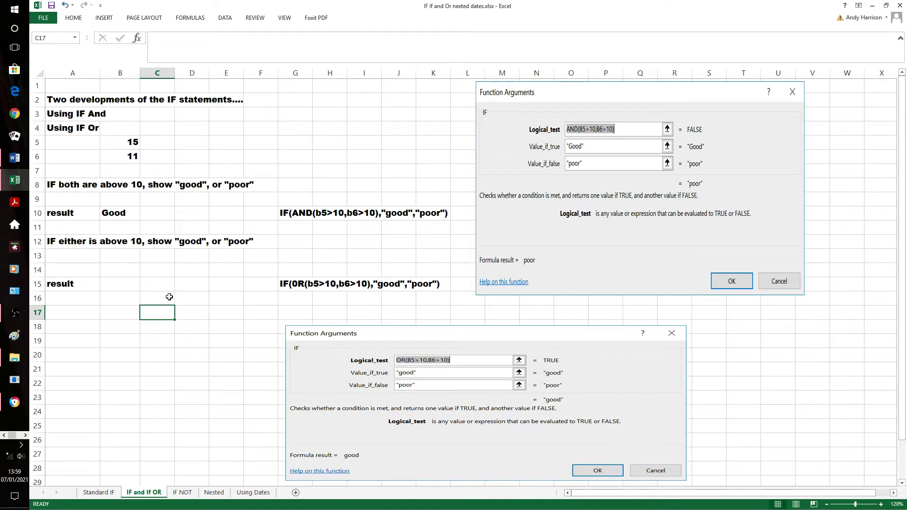
pyautogui.click(123, 160)
pyautogui.write('9')
pyautogui.click(191, 322)
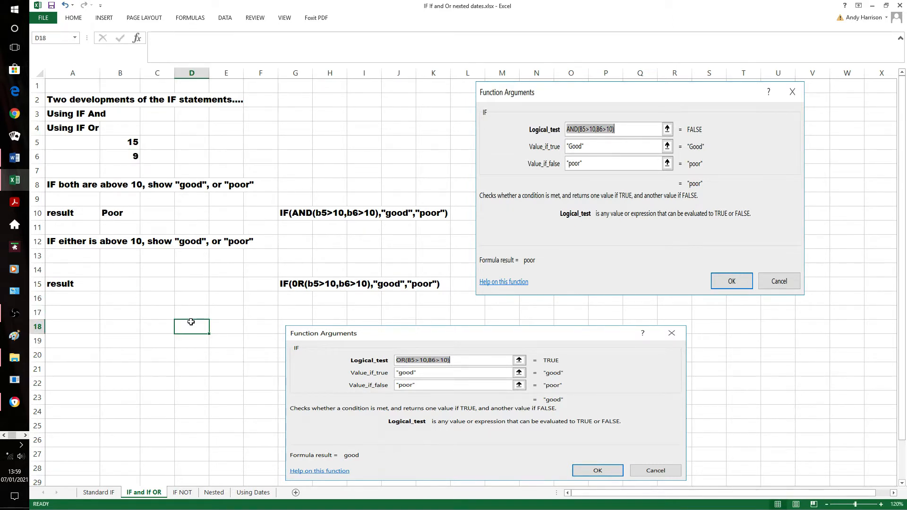
# Set B5 to 9 and B6 to 11 so only one number is above 10
pyautogui.click(127, 144)
pyautogui.write('9')
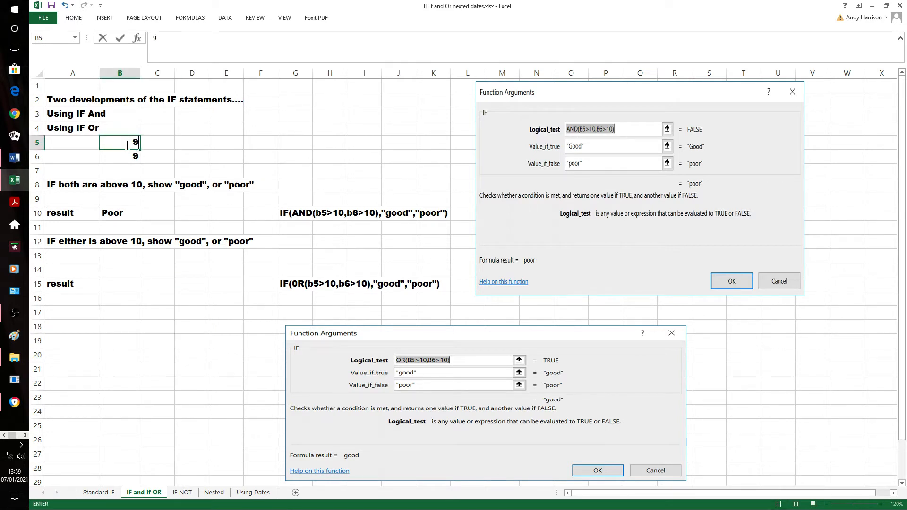
pyautogui.click(130, 157)
pyautogui.write('11')
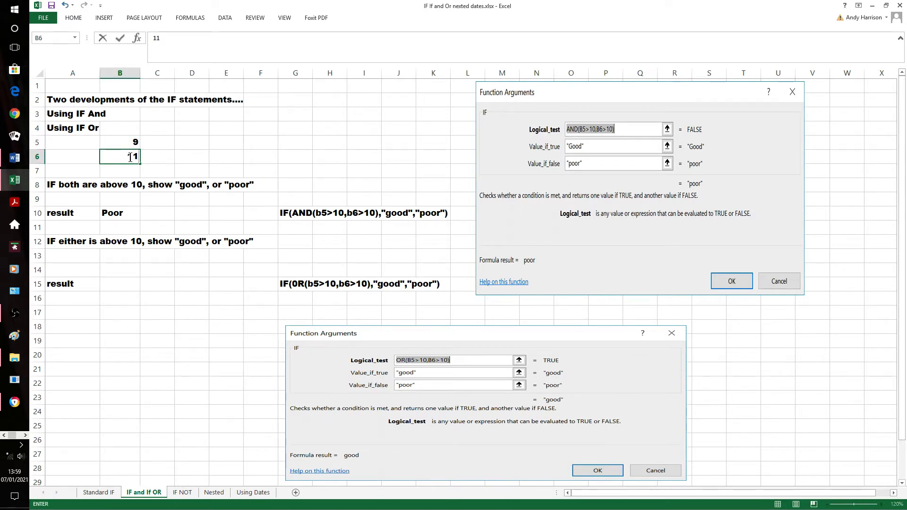
pyautogui.click(130, 309)
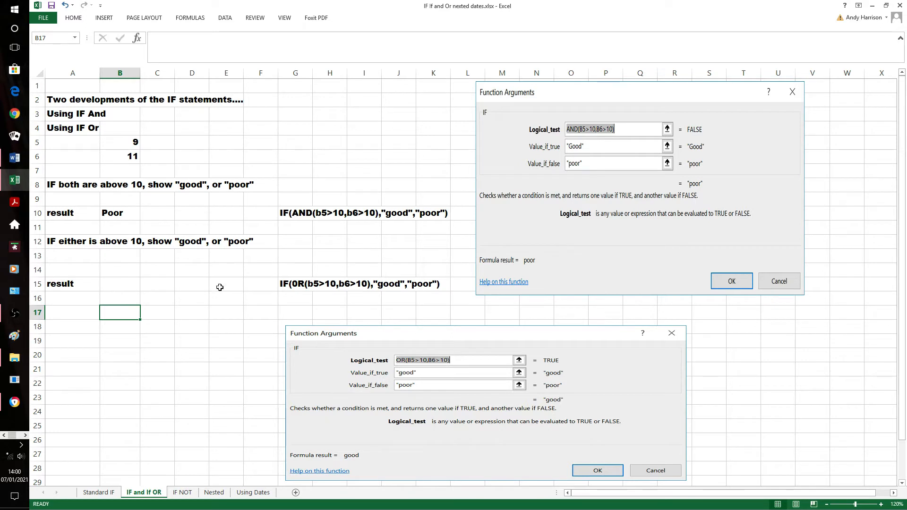
# Begin an IF formula in result cell B15 with a nested OR function as its logical test
pyautogui.click(121, 285)
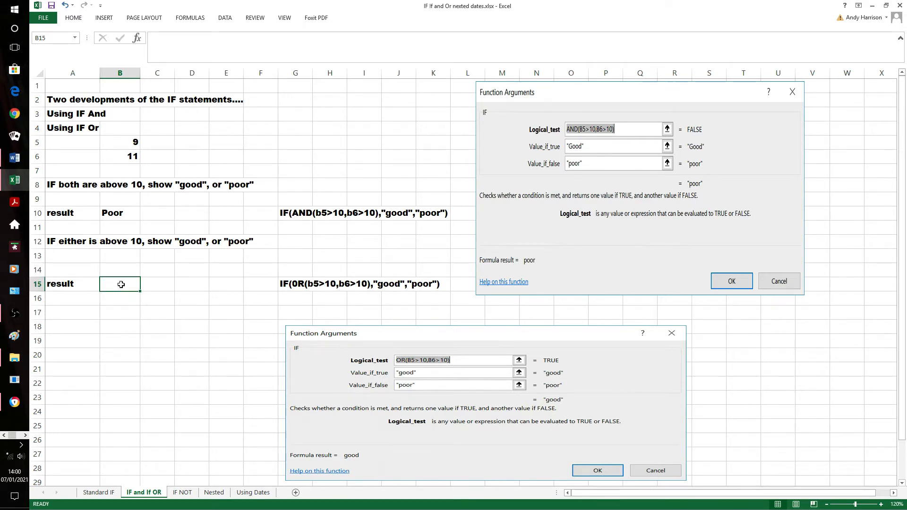
pyautogui.write('=')
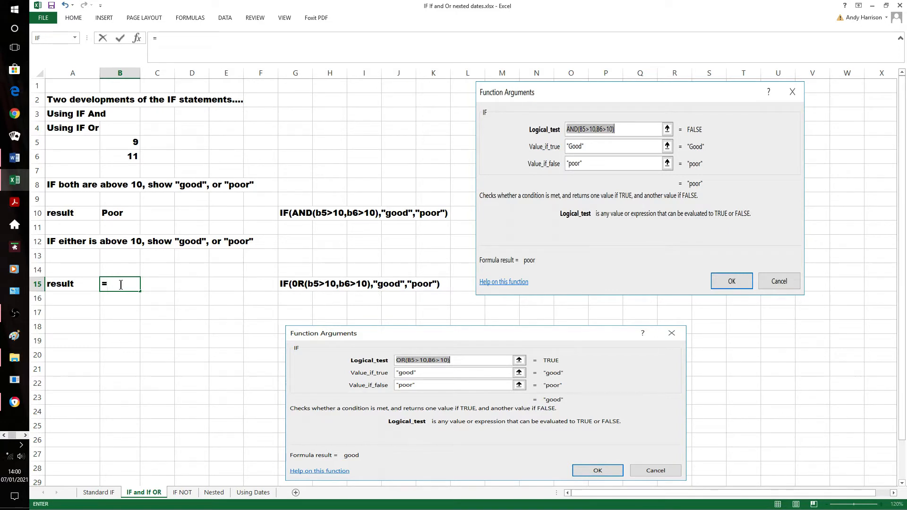
pyautogui.write('if')
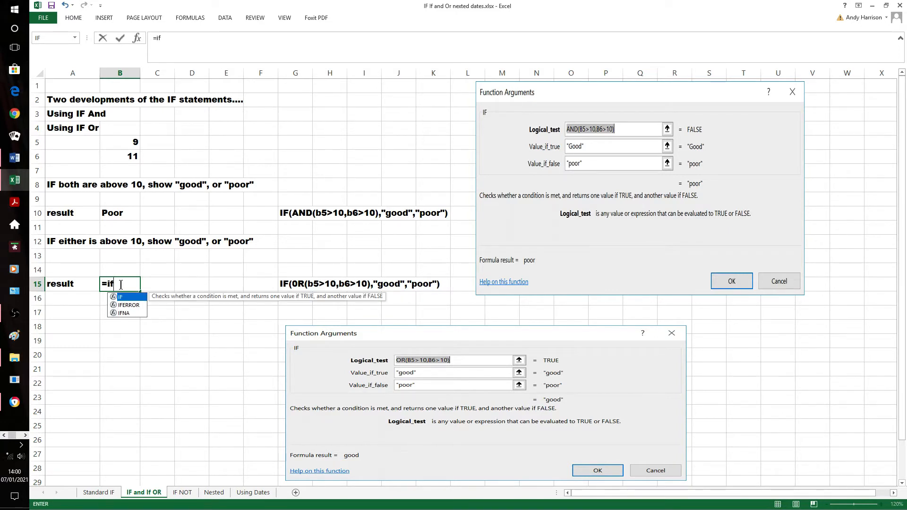
pyautogui.write('(')
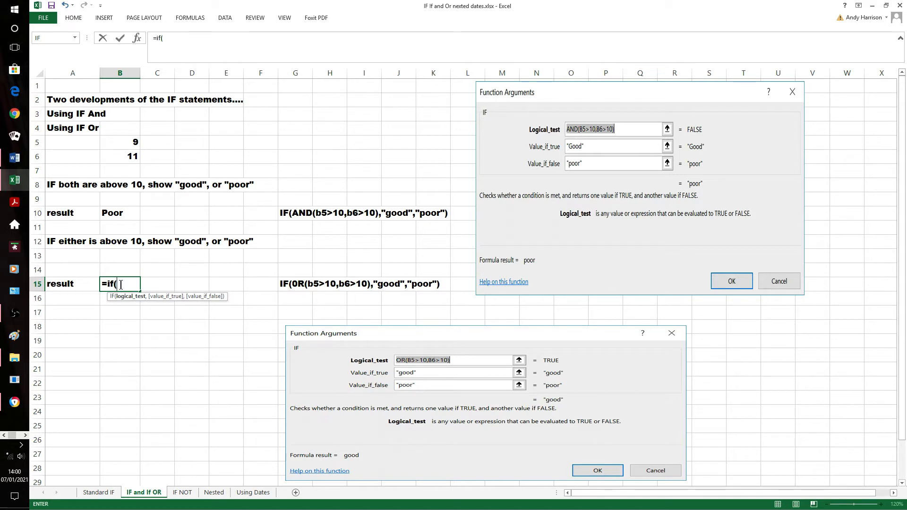
pyautogui.write('or')
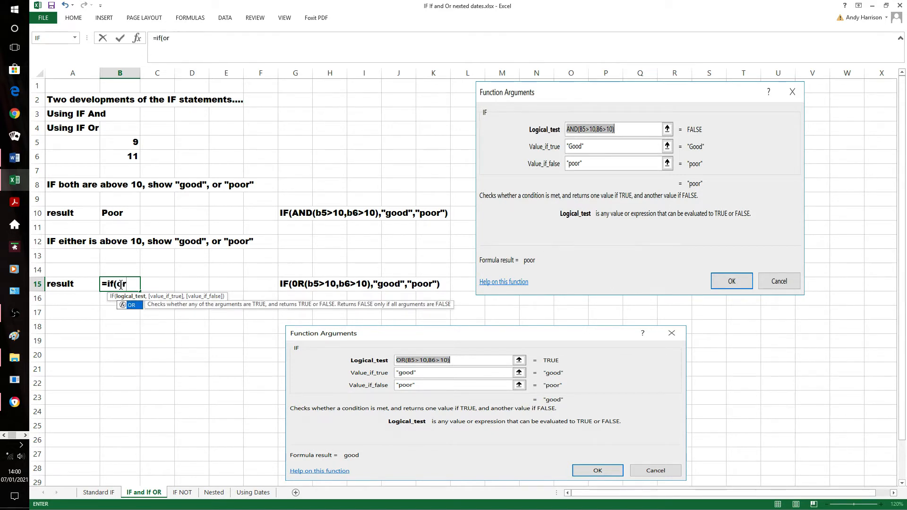
pyautogui.write('(')
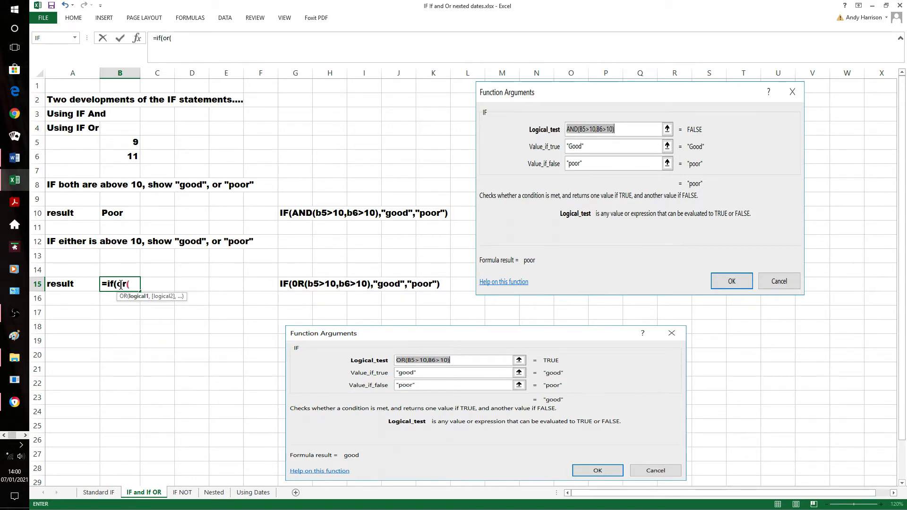
pyautogui.write('b5>10')
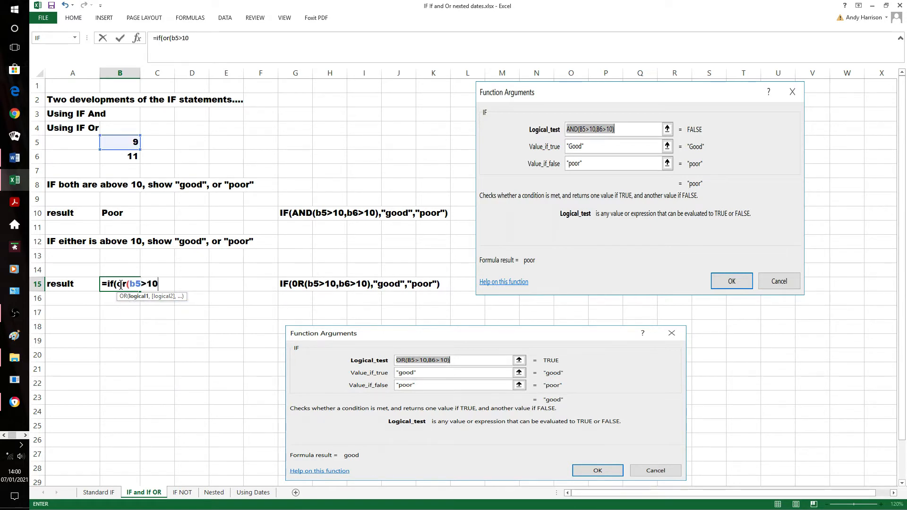
pyautogui.write(',')
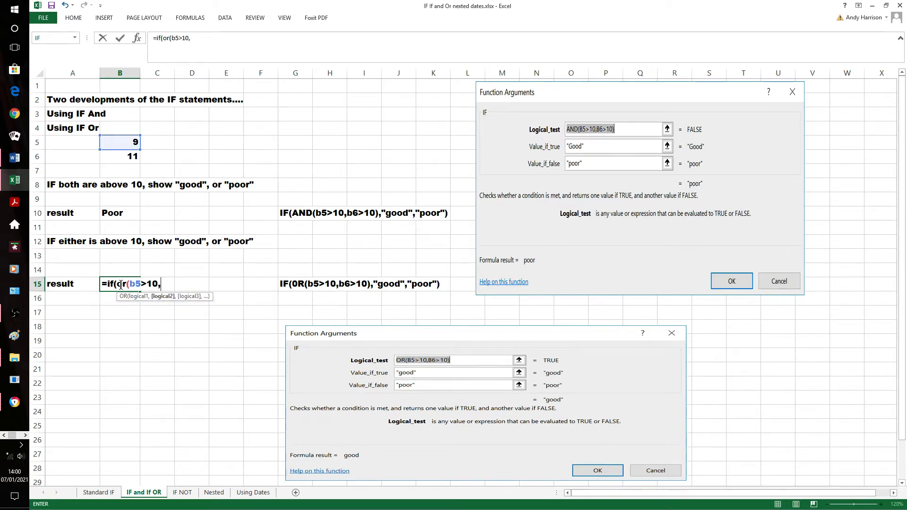
pyautogui.write('b6>10')
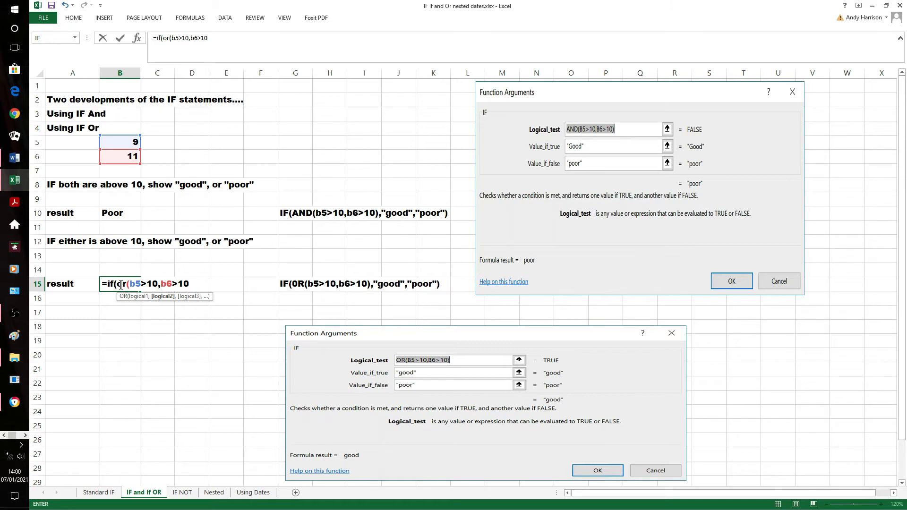
pyautogui.write('),')
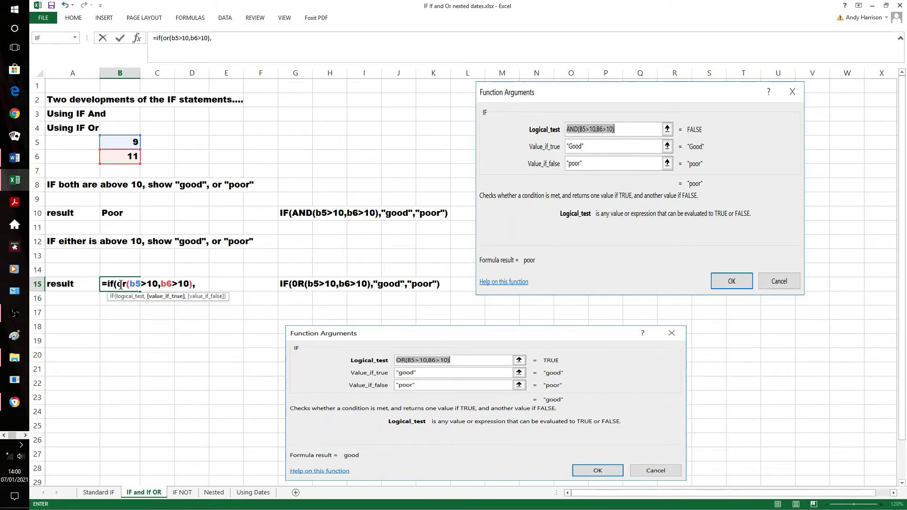
pyautogui.write('"')
pyautogui.write('Good')
pyautogui.write('"')
pyautogui.write(',')
pyautogui.write('"')
pyautogui.write('Poor')
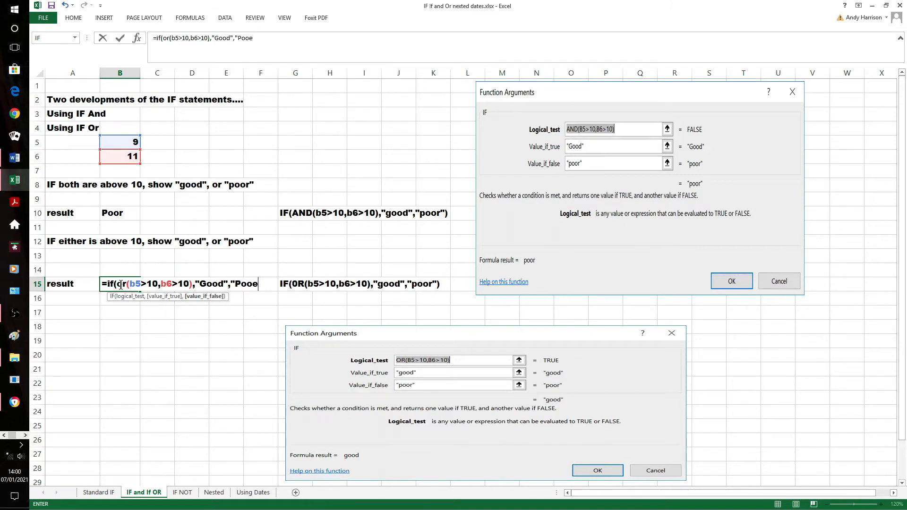
pyautogui.write('")')
# Complete the B15 formula with "Good" as the value if true and "Poor" as the value if false, and enter it
pyautogui.press('Return')
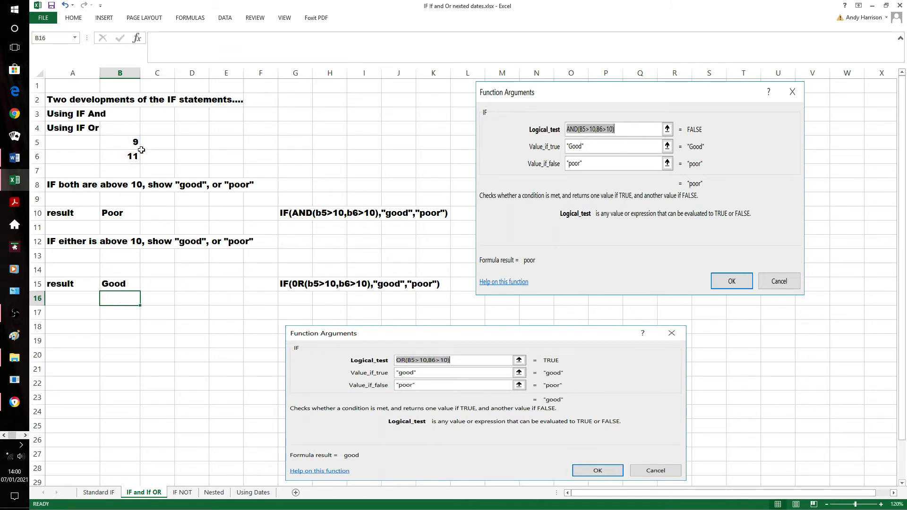
# Test the B15 OR formula by setting B6 to 9
pyautogui.click(137, 156)
pyautogui.write('9')
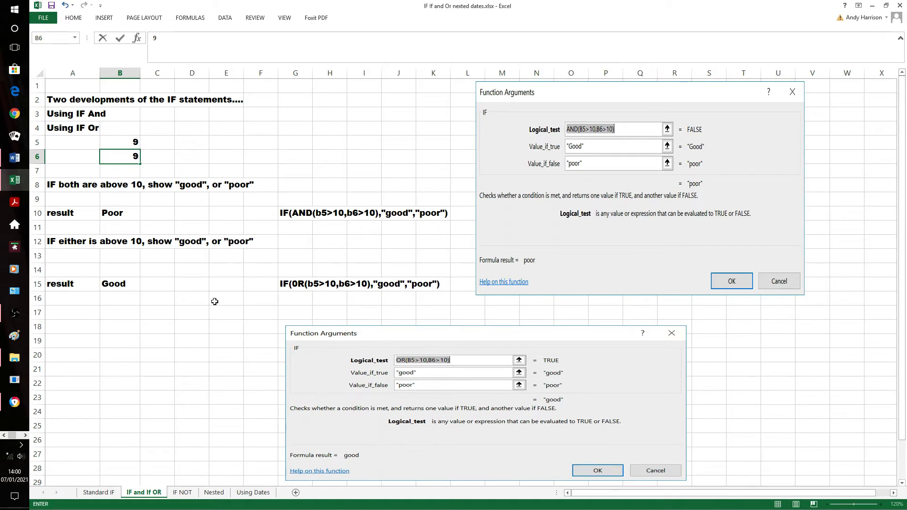
pyautogui.click(185, 310)
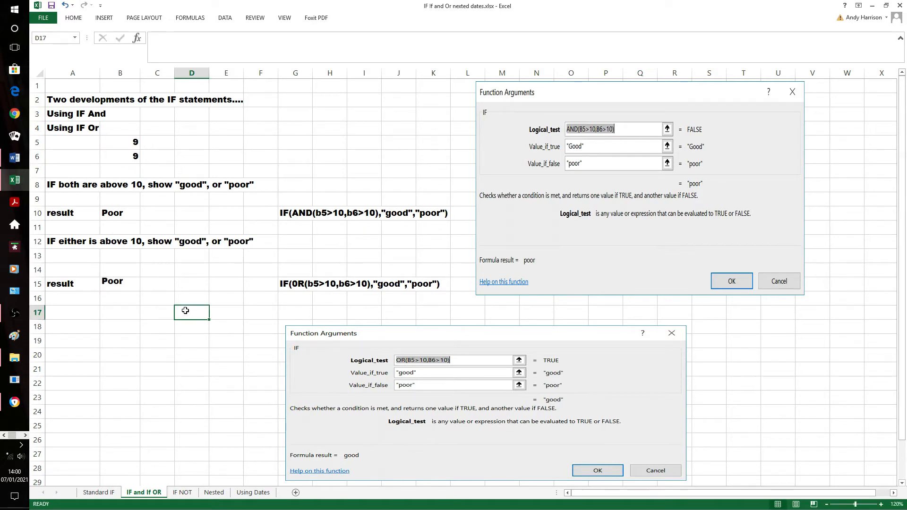
# Test the B15 OR formula again by setting B5 to 12
pyautogui.click(135, 144)
pyautogui.write('12')
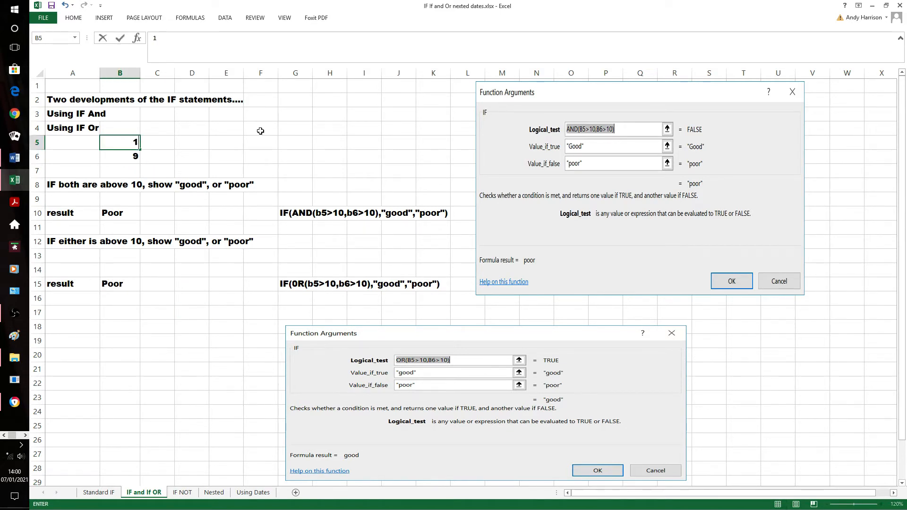
pyautogui.click(175, 303)
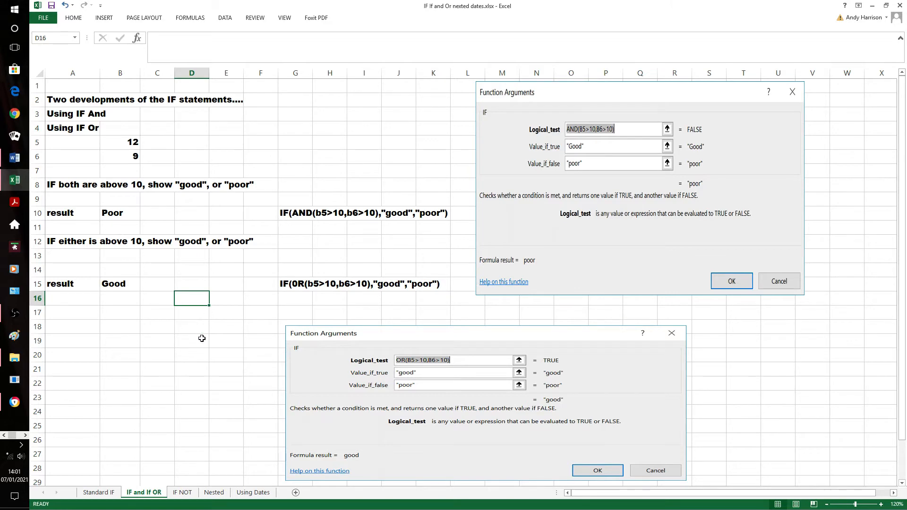
# On the IF NOT sheet, enter "True!!" in cell B1 beside the heading
pyautogui.click(189, 493)
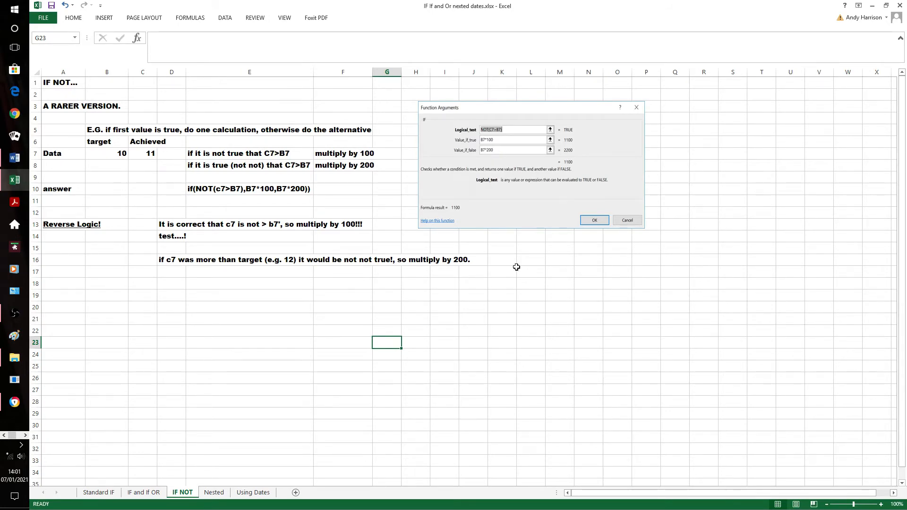
pyautogui.click(107, 87)
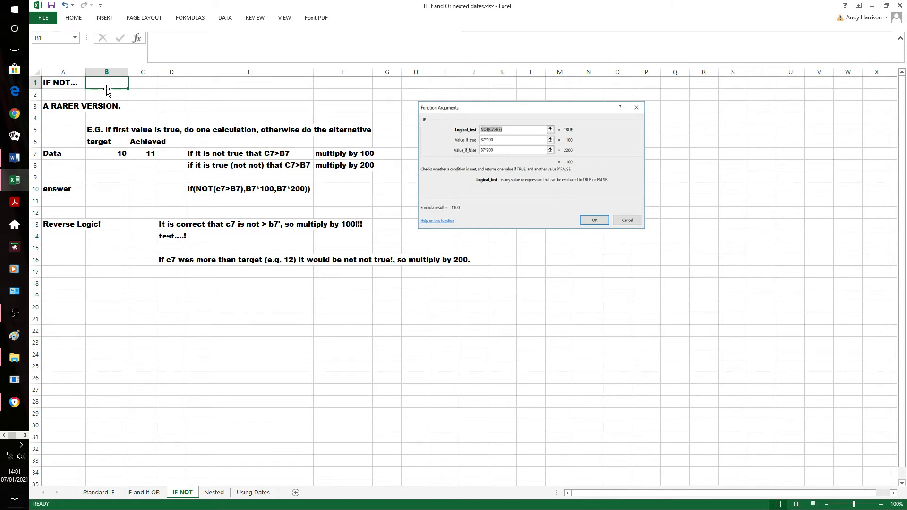
pyautogui.write('True!!')
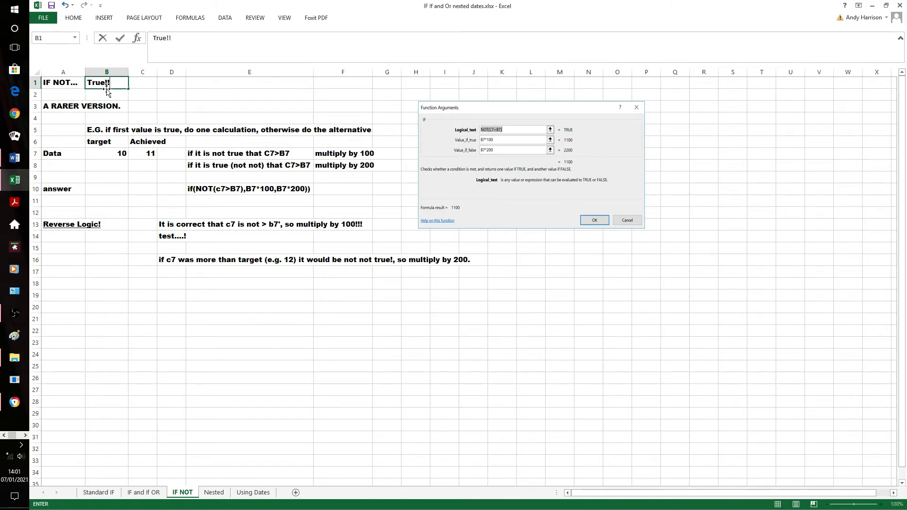
pyautogui.click(268, 321)
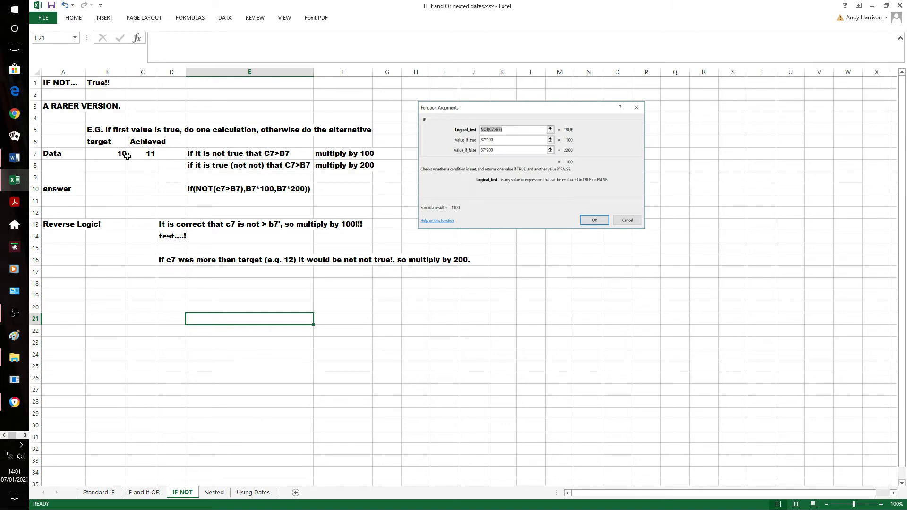
# Begin an IF formula in answer cell B10 with NOT(c7>b7) as its logical test
pyautogui.click(109, 188)
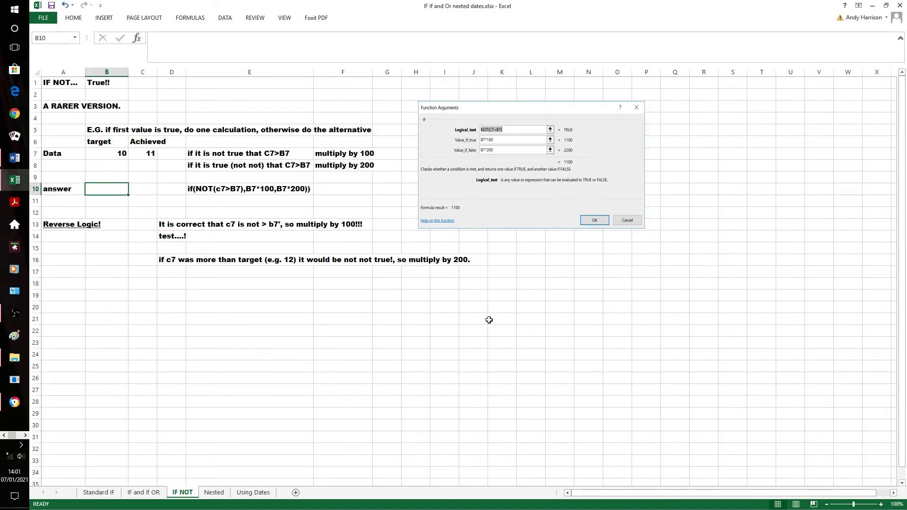
pyautogui.write('=if(n')
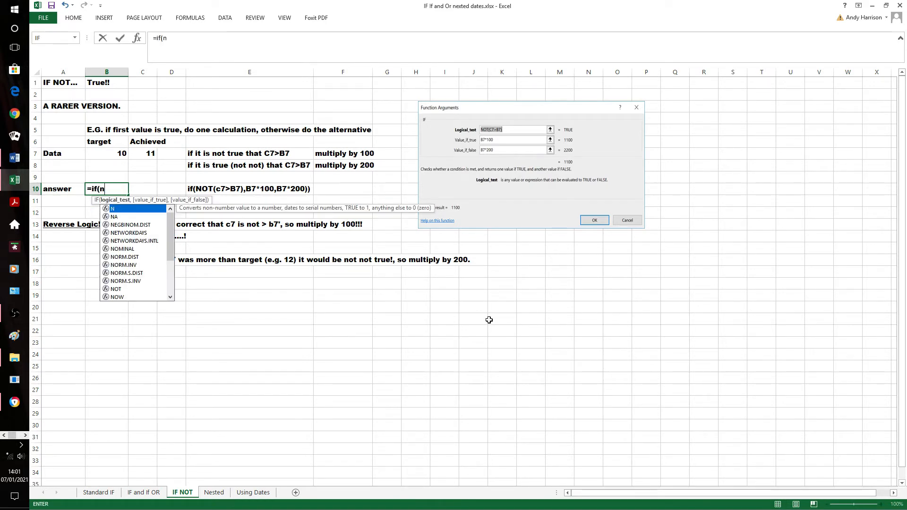
pyautogui.write('ot(')
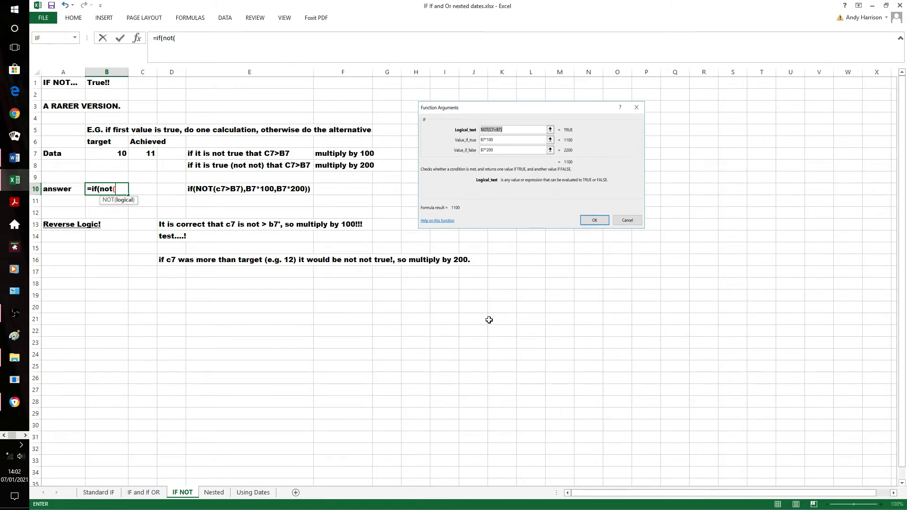
pyautogui.write('c7')
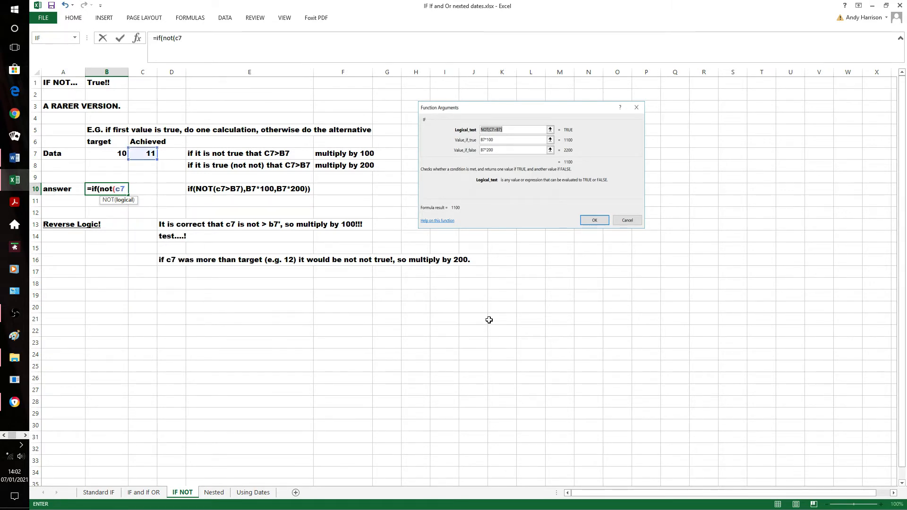
pyautogui.write('>b7')
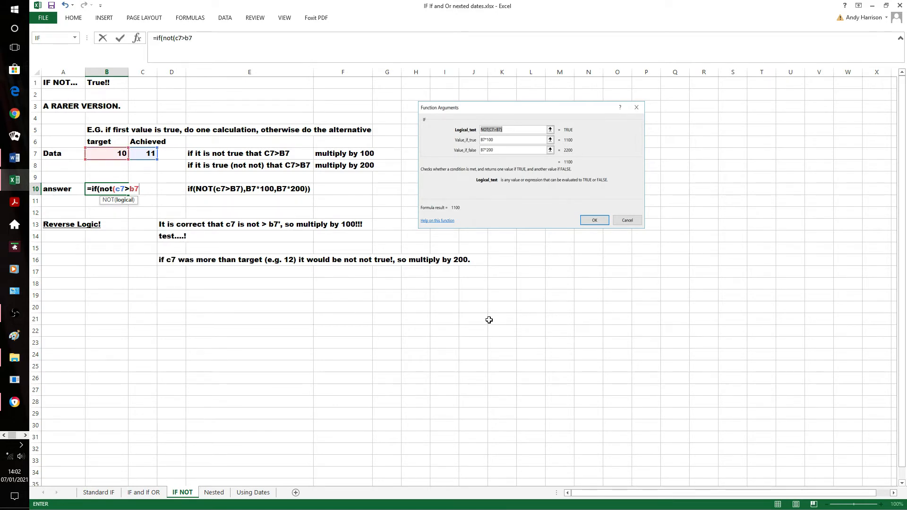
pyautogui.write('),')
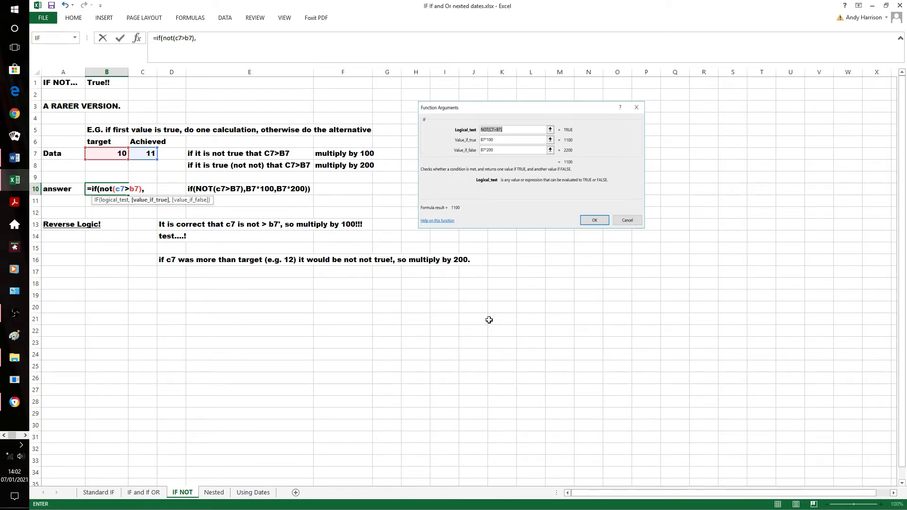
# Complete the B10 formula with b7*100 as the value if true and b7*200 as the value if false, and enter it
pyautogui.write('b7*100')
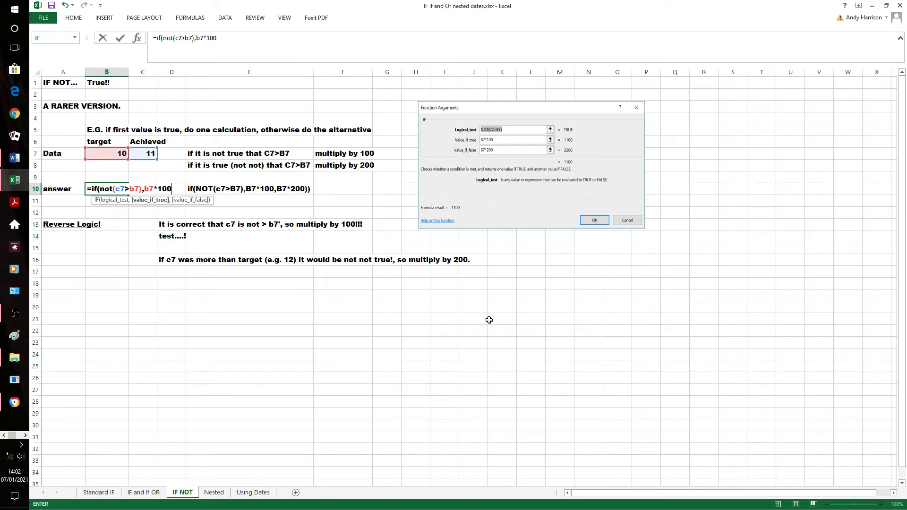
pyautogui.write(',')
pyautogui.write('b7-200')
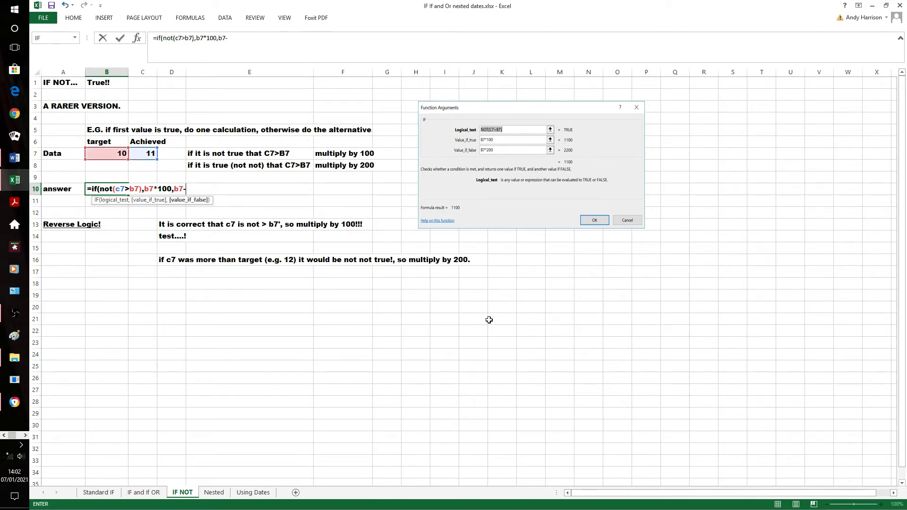
pyautogui.press('BackSpace')
pyautogui.press('BackSpace')
pyautogui.press('BackSpace')
pyautogui.press('BackSpace')
pyautogui.write('*200)')
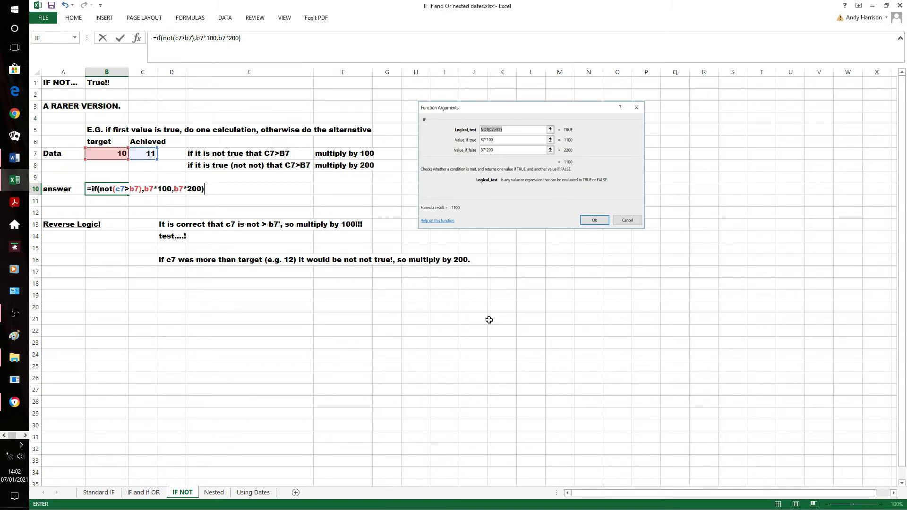
pyautogui.press('Return')
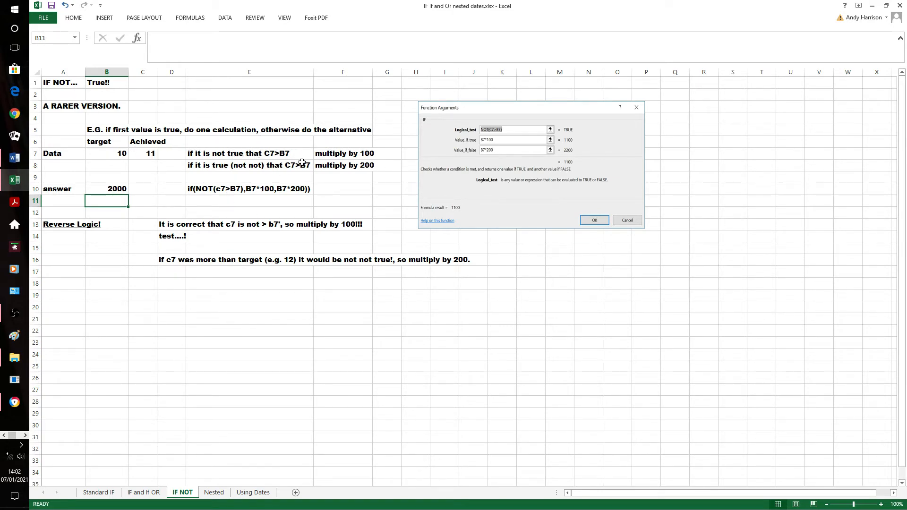
# Test the B10 NOT formula by setting the achieved value in C7 to 9
pyautogui.click(147, 153)
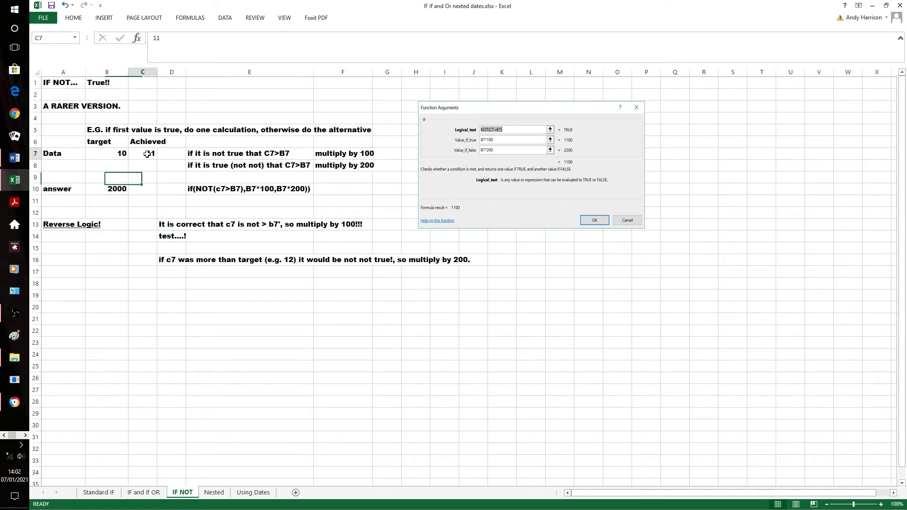
pyautogui.write('9')
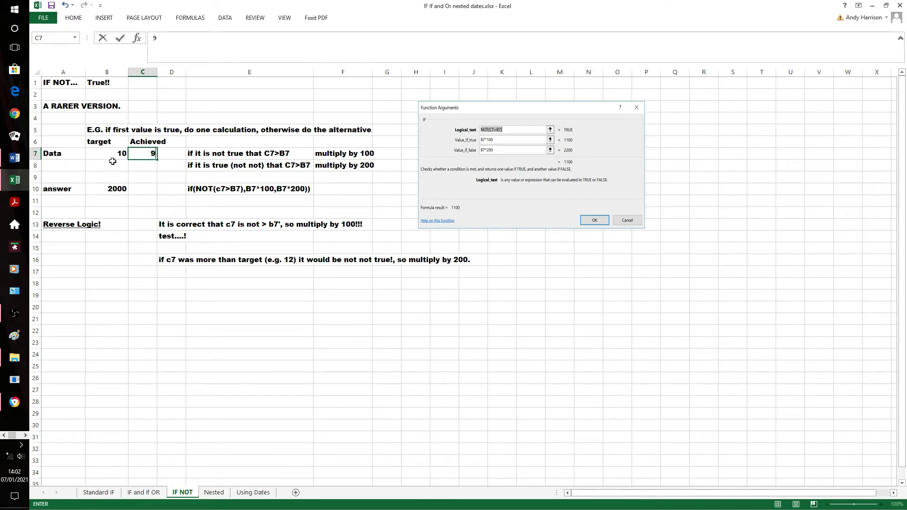
pyautogui.click(139, 176)
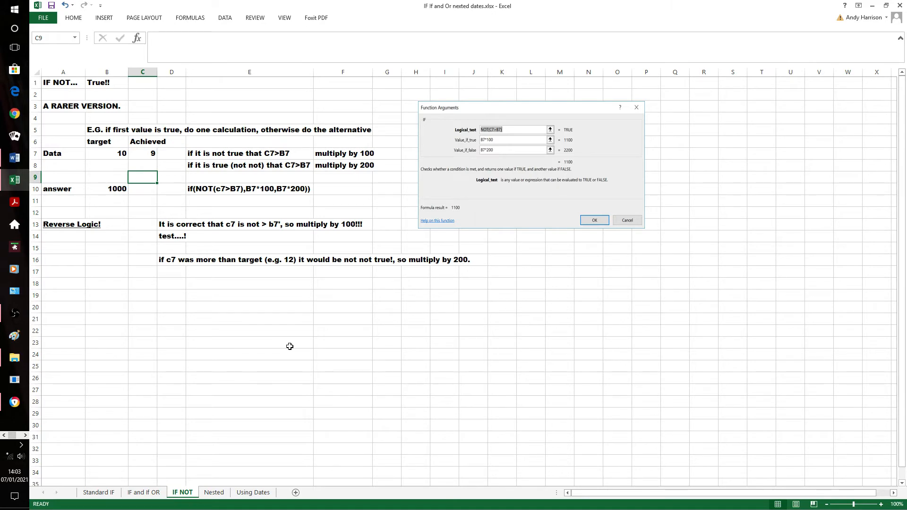
# On the Nested sheet, begin an IF formula in grade cell E5 that tests d5>89 and returns "D" if true
pyautogui.click(214, 493)
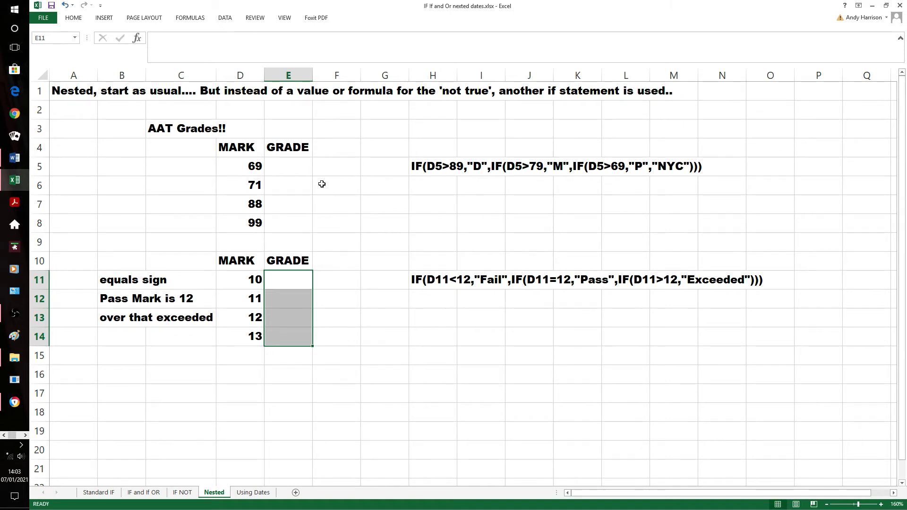
pyautogui.click(300, 168)
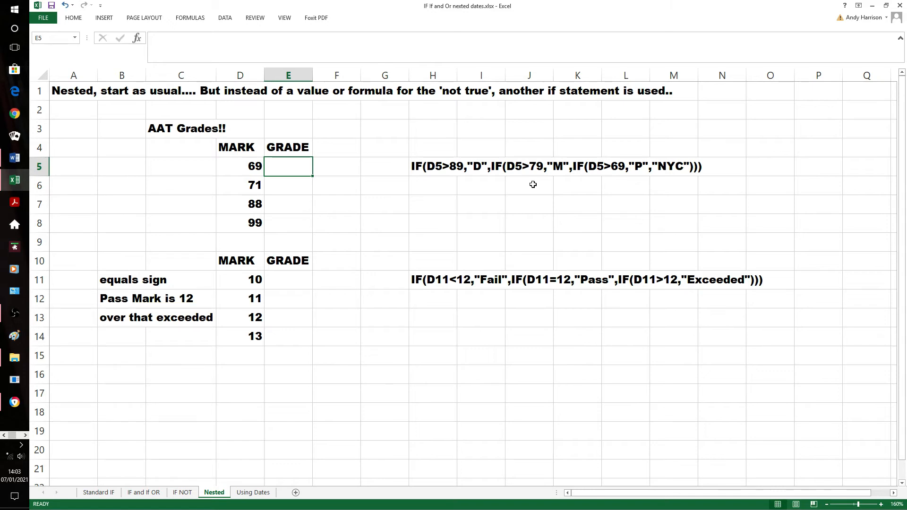
pyautogui.write('=if(')
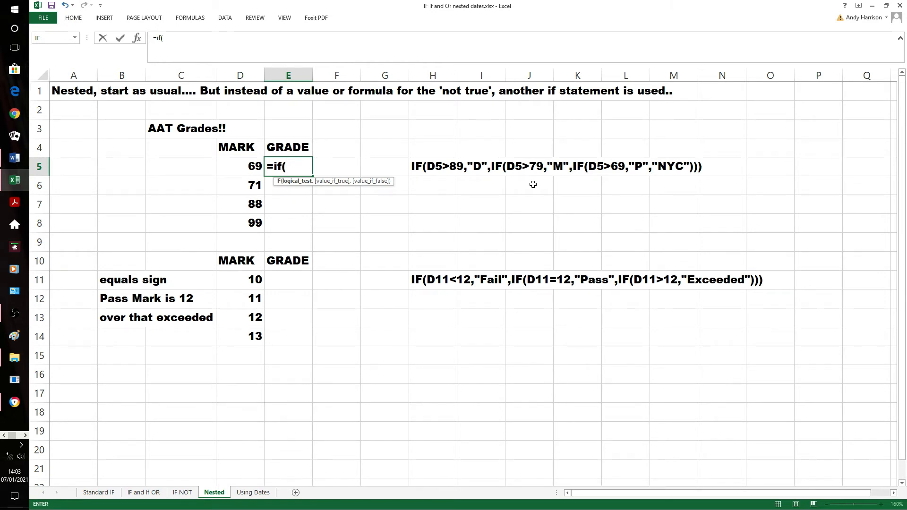
pyautogui.write('d')
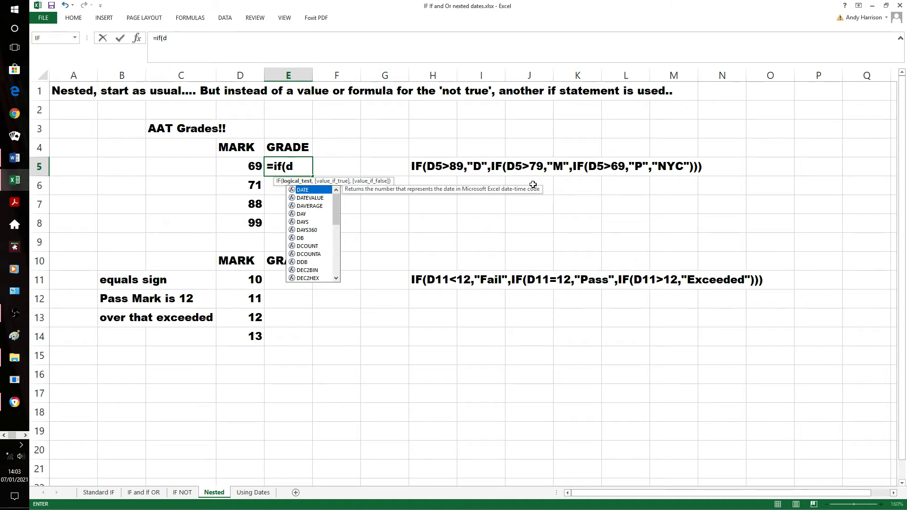
pyautogui.write('5')
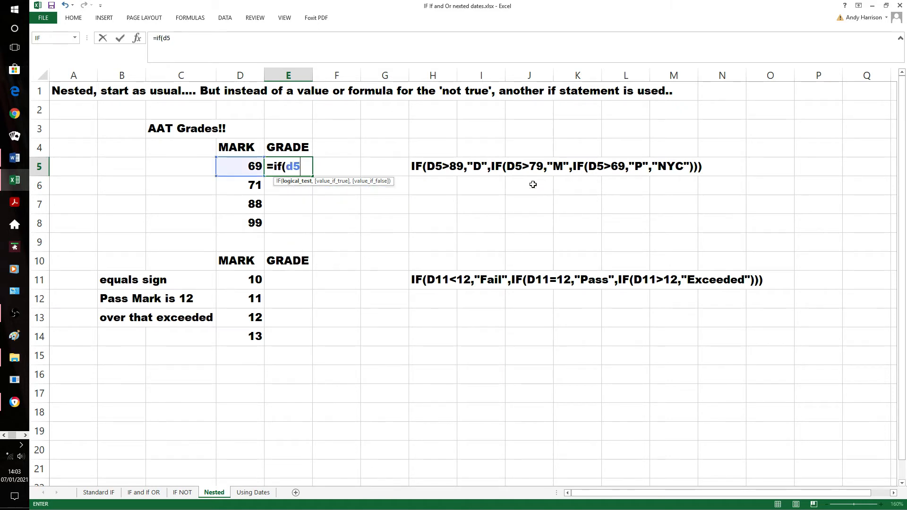
pyautogui.write('>89,"D')
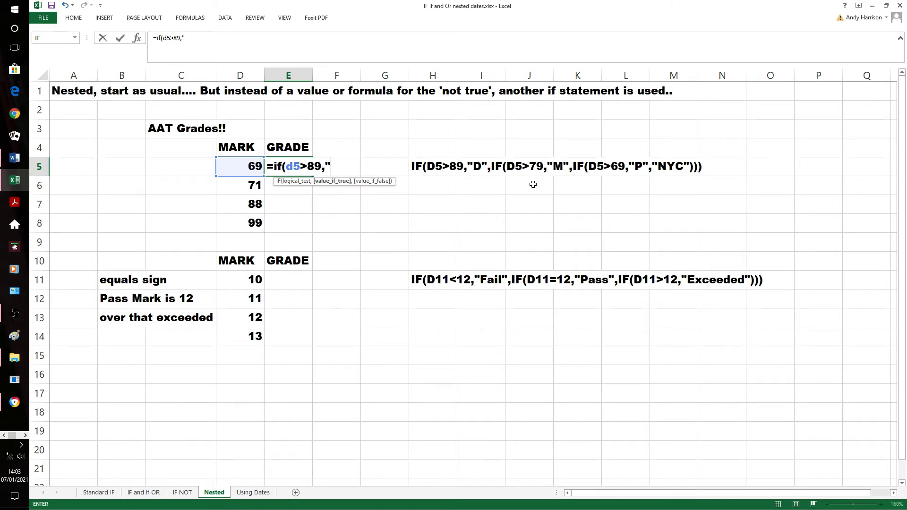
pyautogui.write('",if')
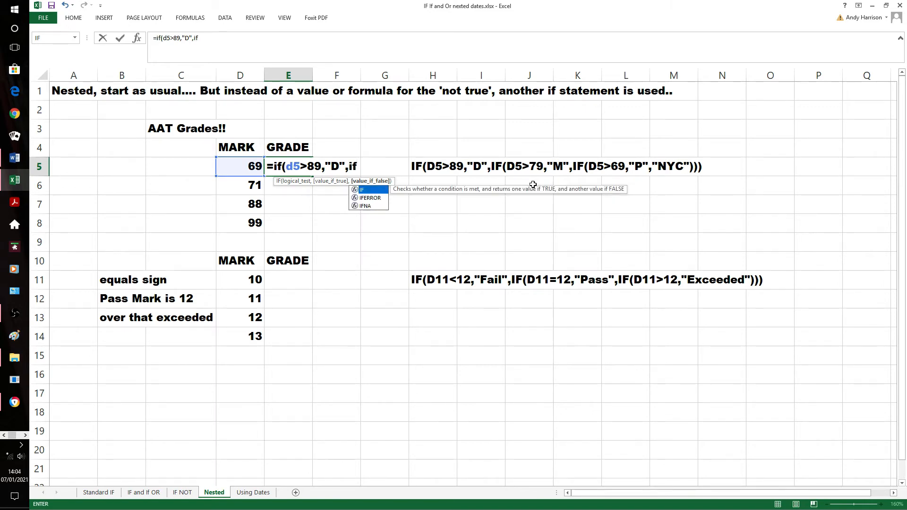
pyautogui.write('(d5')
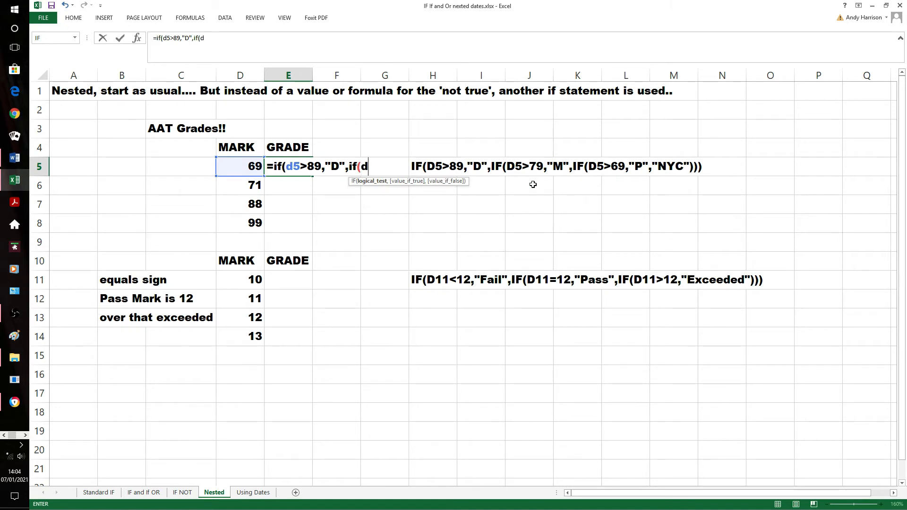
pyautogui.write('>79')
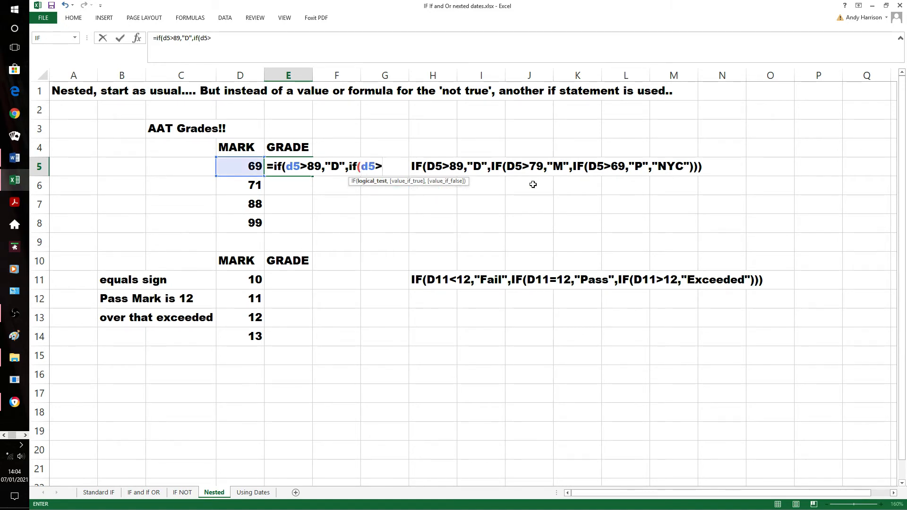
pyautogui.write(',"M')
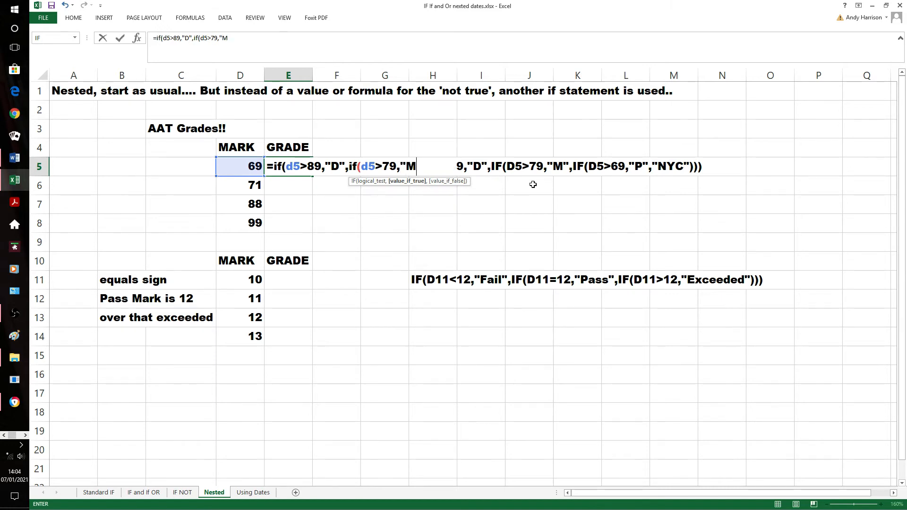
pyautogui.write('",if')
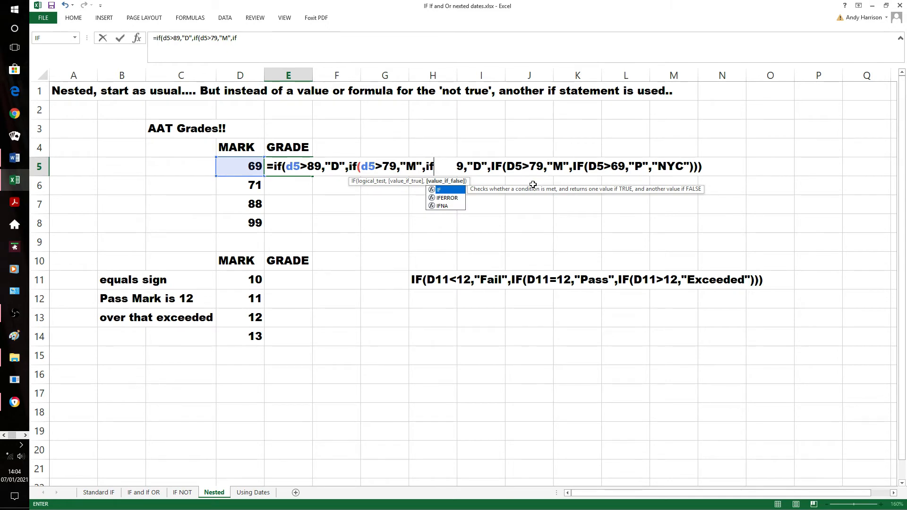
pyautogui.write('(')
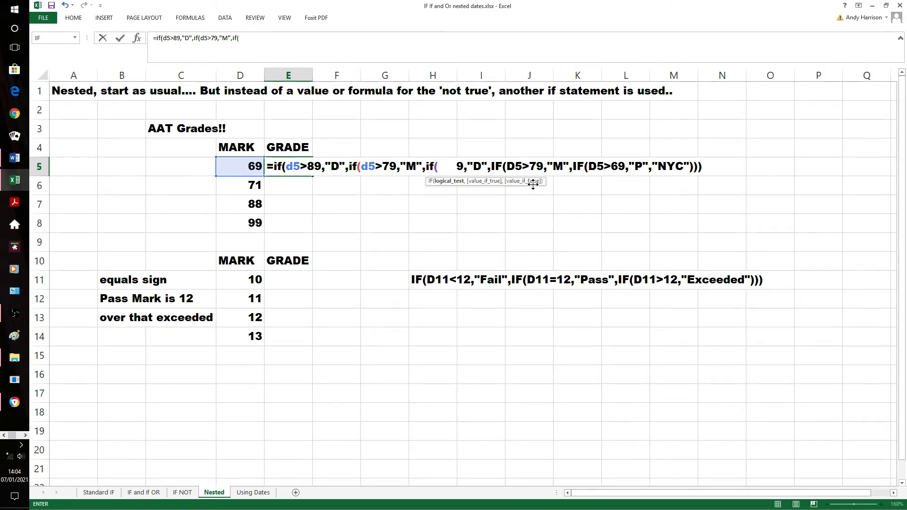
pyautogui.write('d5')
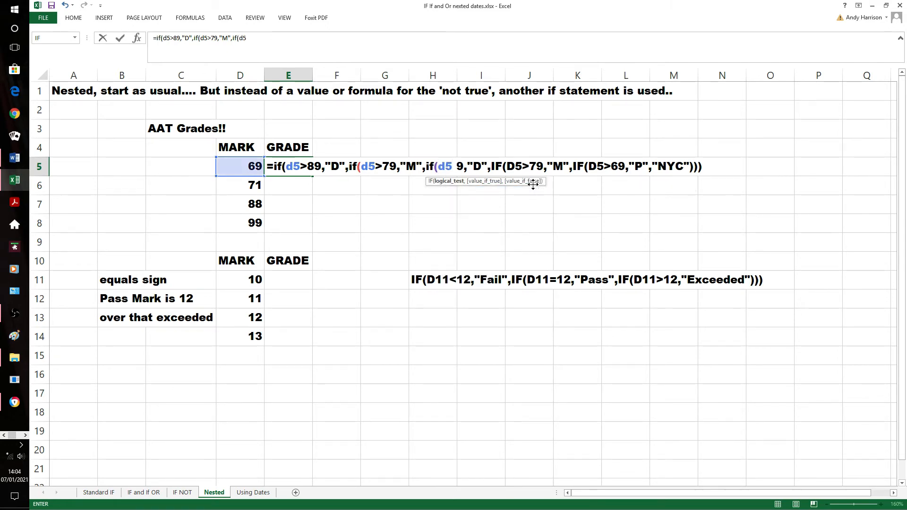
pyautogui.write('>69')
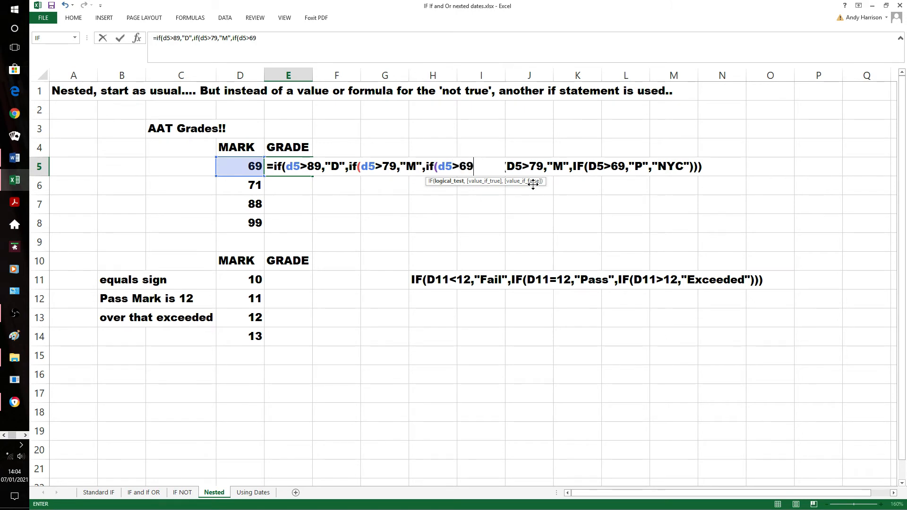
pyautogui.write(',"p')
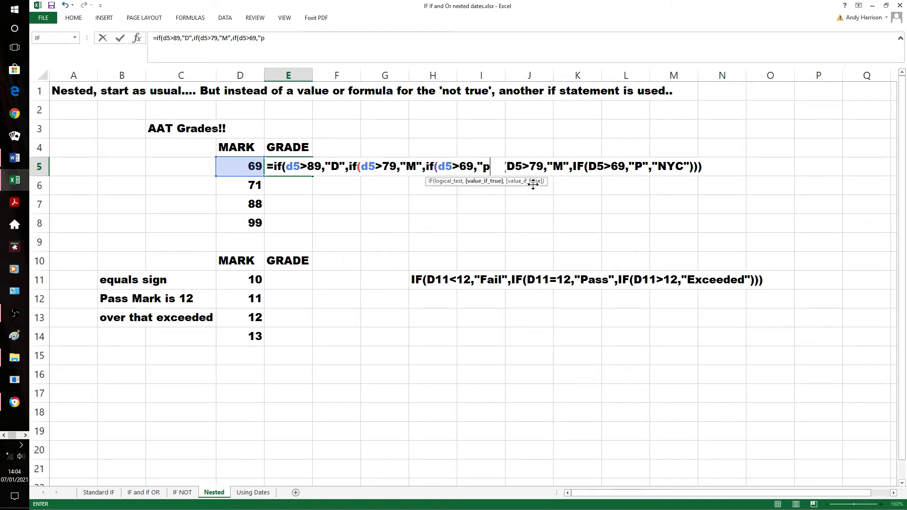
pyautogui.write('"')
pyautogui.write(',')
pyautogui.write('"NY')
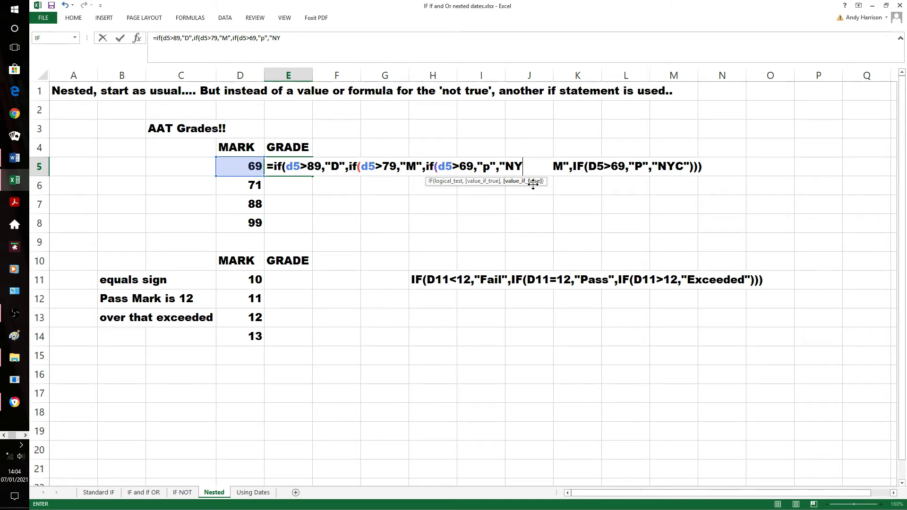
pyautogui.write('C")')
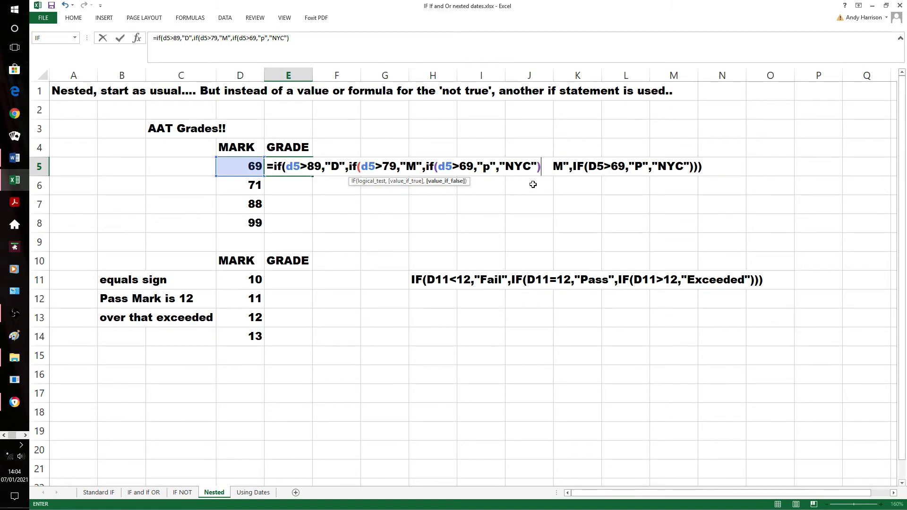
# Complete the E5 formula with "NYC" as the final value if false, close all three IFs, and enter it
pyautogui.write('))')
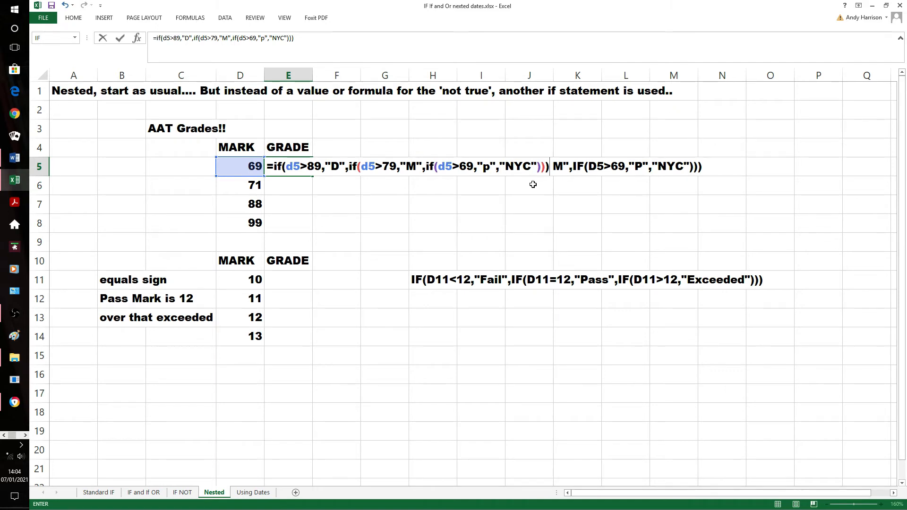
pyautogui.press('Return')
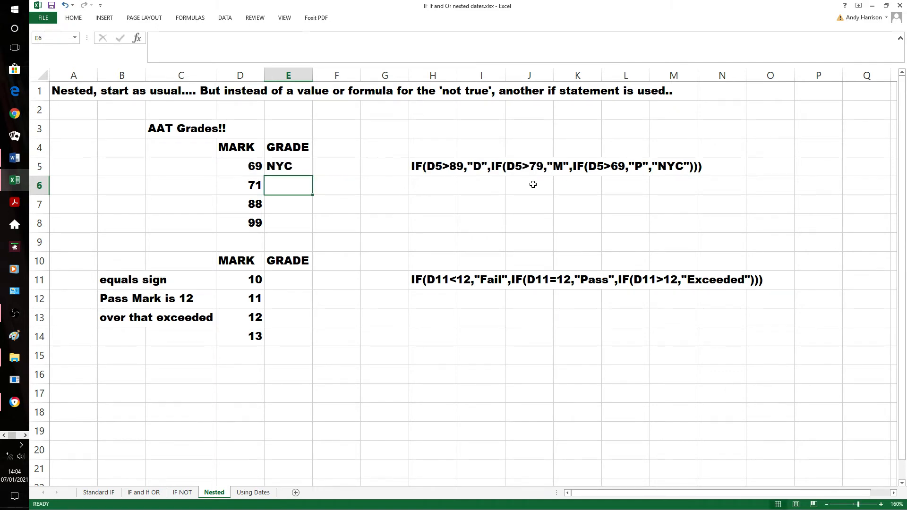
# Fill the E5 grade formula down through E8
pyautogui.press('Up')
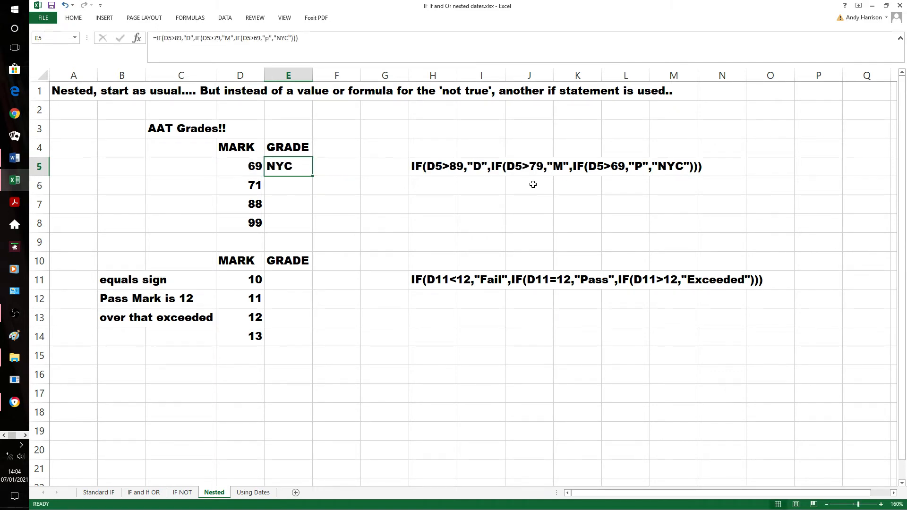
pyautogui.hotkey('shift', 'Down')
pyautogui.hotkey('shift', 'Down')
pyautogui.hotkey('shift', 'Down')
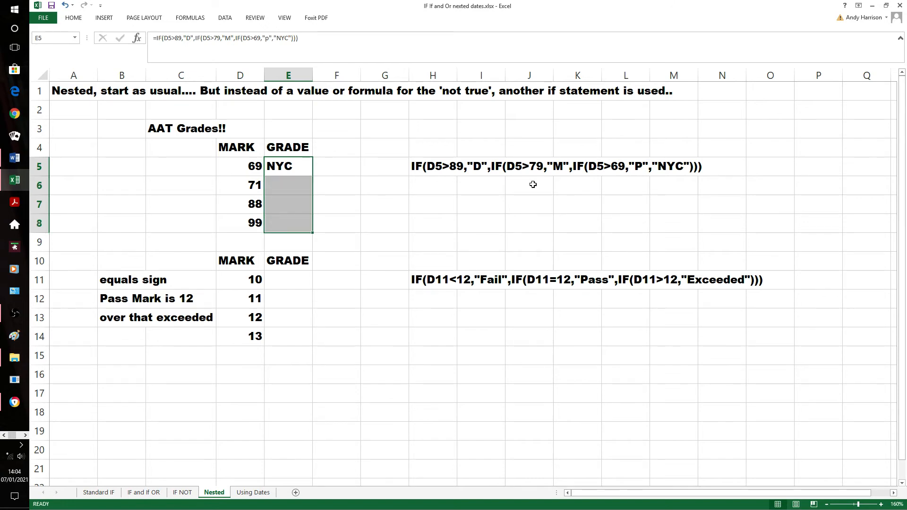
pyautogui.hotkey('ctrl', 'd')
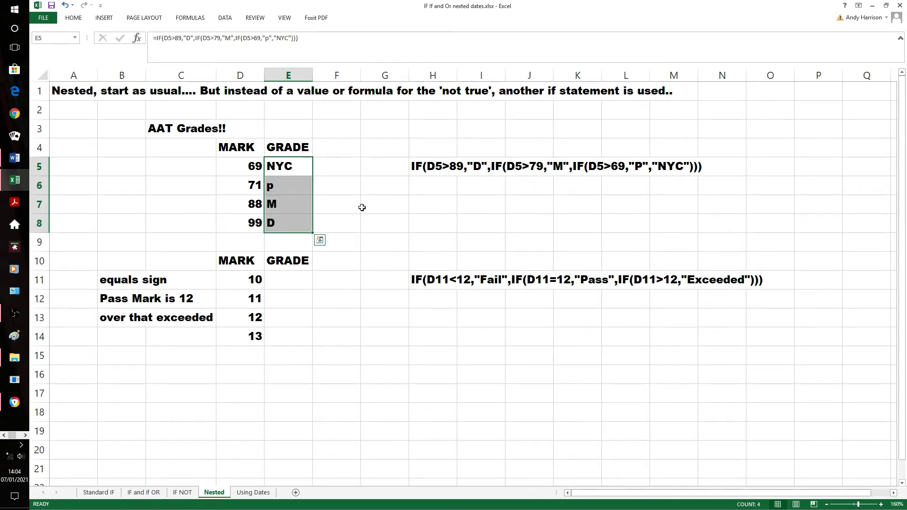
# Edit the E6 formula so the pass grade is an uppercase "P"
pyautogui.click(294, 189)
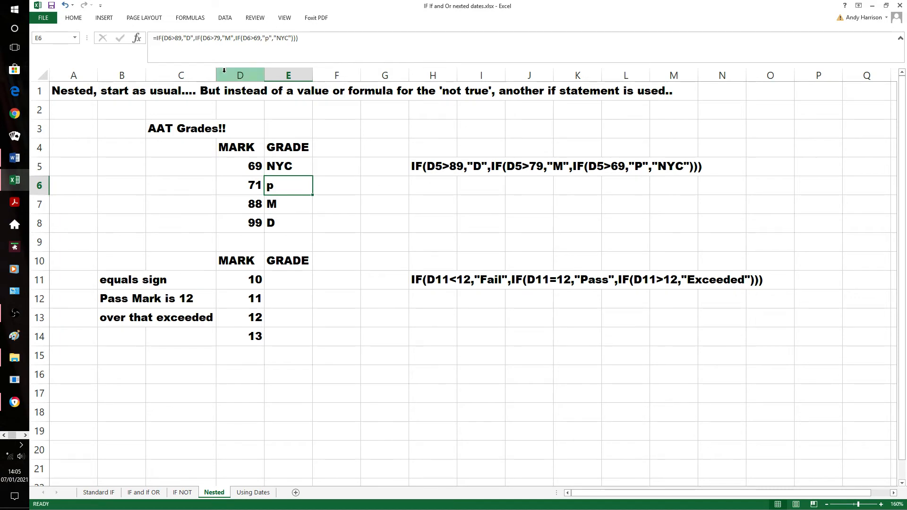
pyautogui.click(268, 39)
pyautogui.press('BackSpace')
pyautogui.write('P')
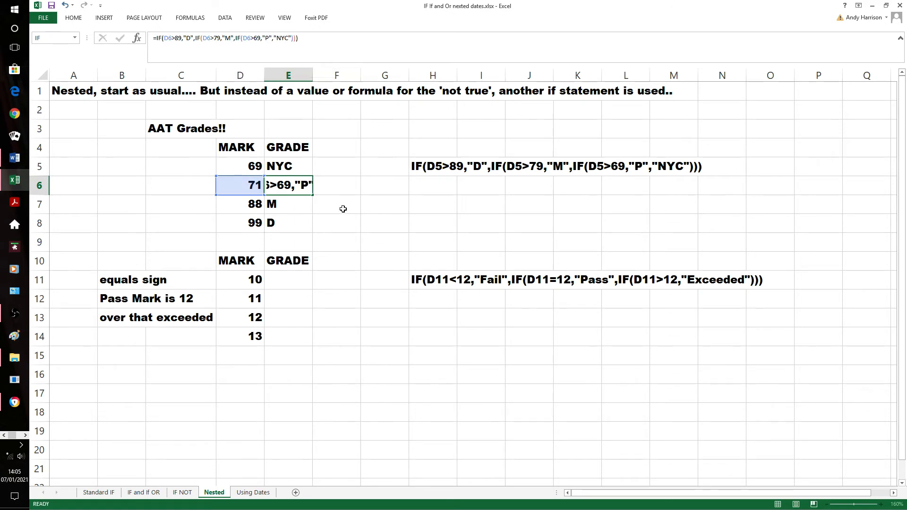
pyautogui.click(338, 208)
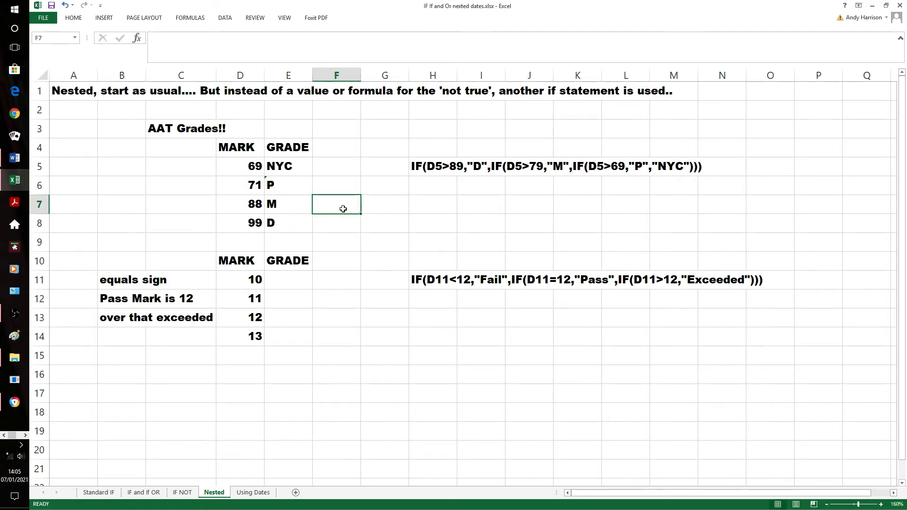
# Change the third logical test in the E6 formula to D6>=70
pyautogui.click(276, 186)
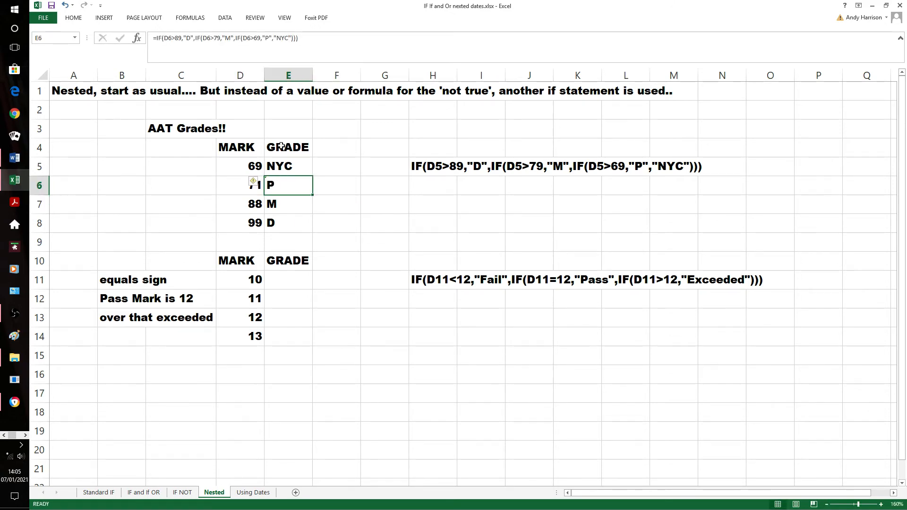
pyautogui.click(254, 38)
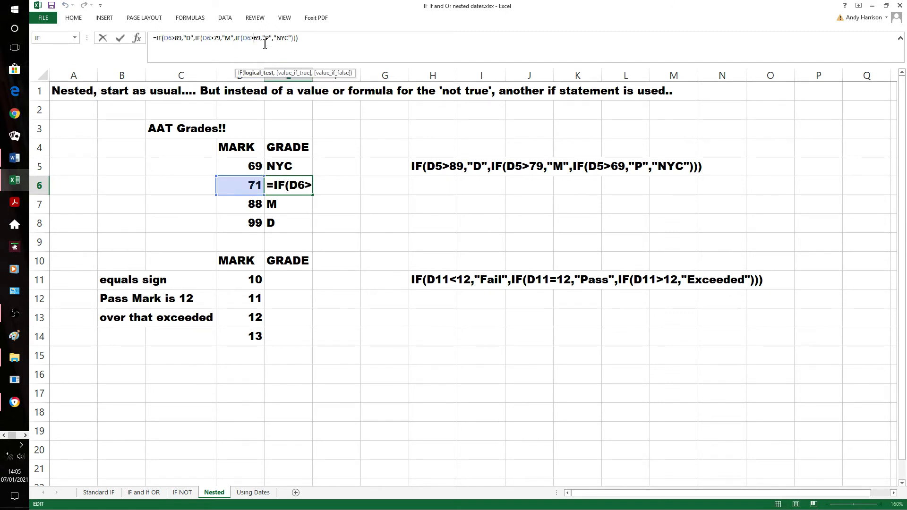
pyautogui.write('=')
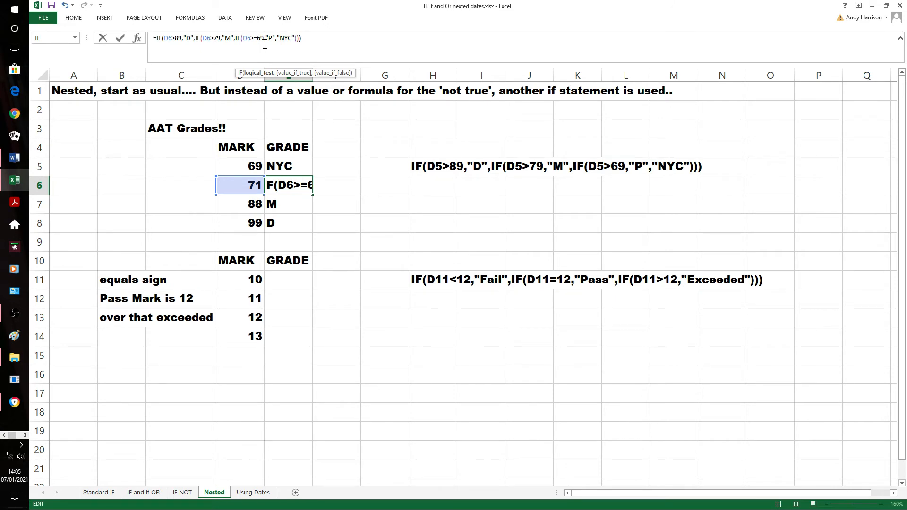
pyautogui.write('70')
pyautogui.press('Delete')
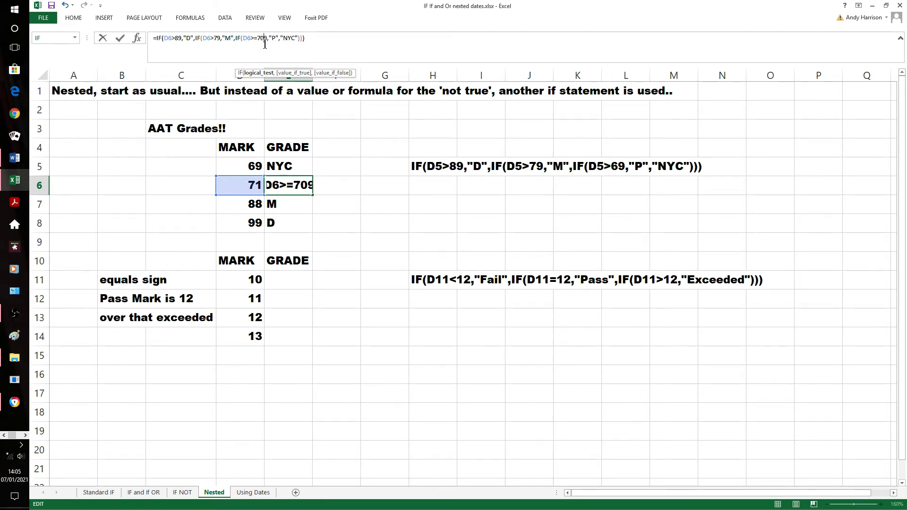
pyautogui.press('Delete')
pyautogui.press('Return')
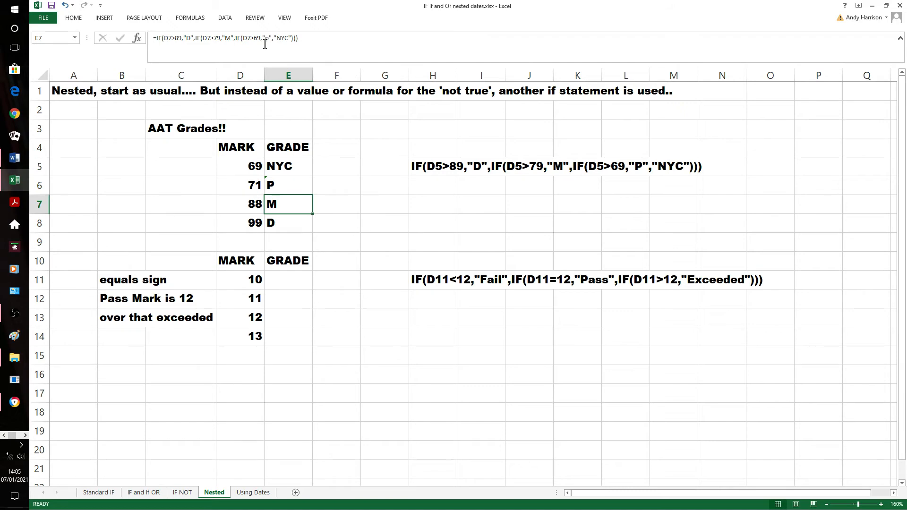
# Test the E6 formula by setting the mark in D6 to 70 and then to 69.9
pyautogui.click(254, 185)
pyautogui.write('70')
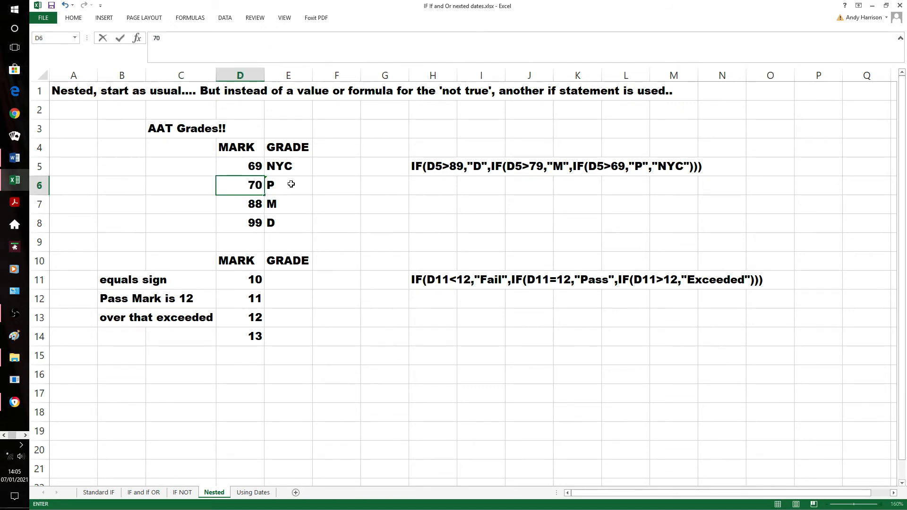
pyautogui.click(328, 183)
pyautogui.click(255, 189)
pyautogui.write('69.9')
pyautogui.press('Return')
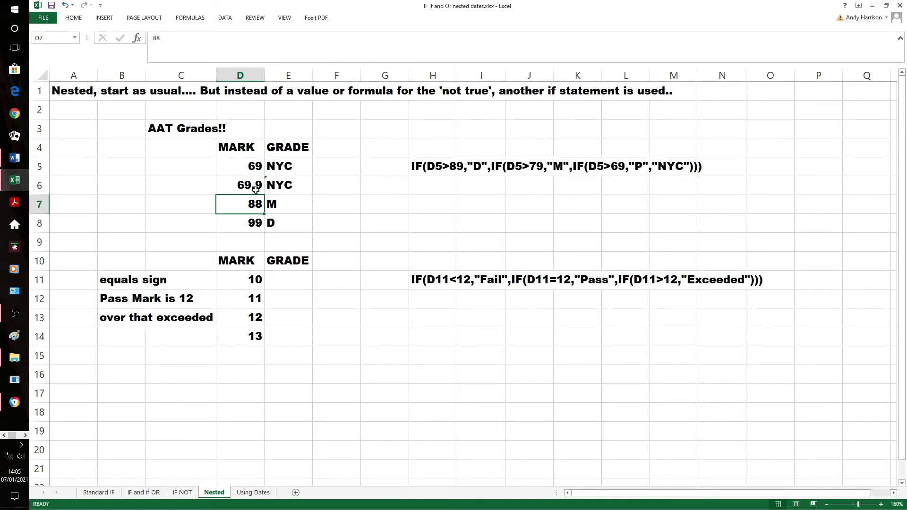
# Undo both test marks in D6 and select the grade formula in E6
pyautogui.hotkey('ctrl', 'z')
pyautogui.hotkey('ctrl', 'z')
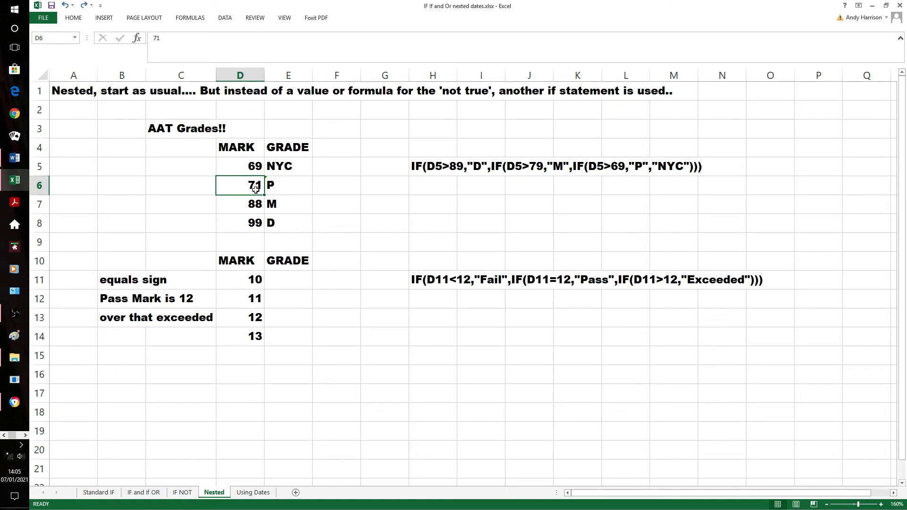
pyautogui.click(293, 188)
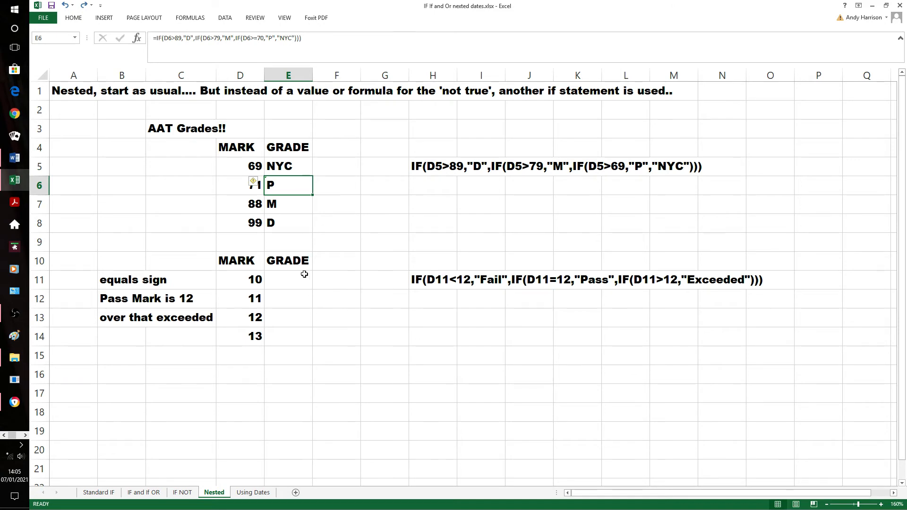
# Begin an IF formula in grade cell E11 that tests d11<12 and returns "Fail" if true
pyautogui.click(290, 284)
pyautogui.write('=')
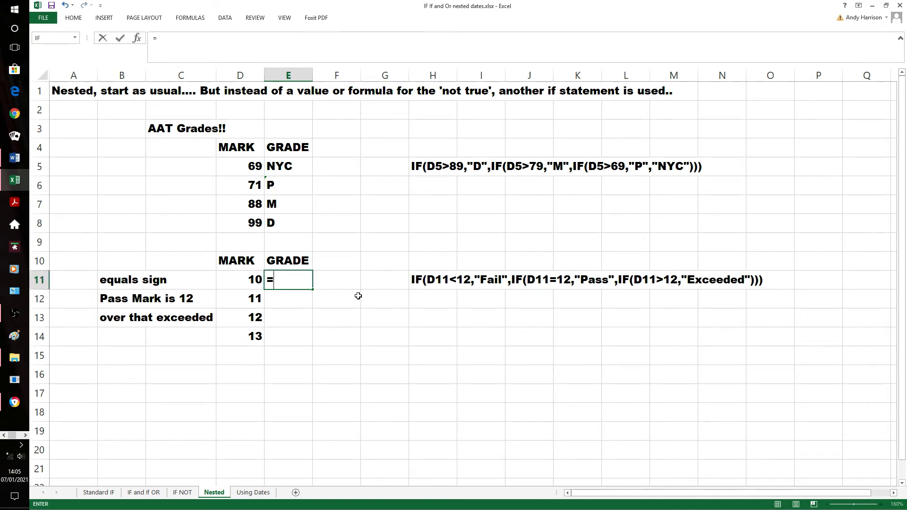
pyautogui.write('d')
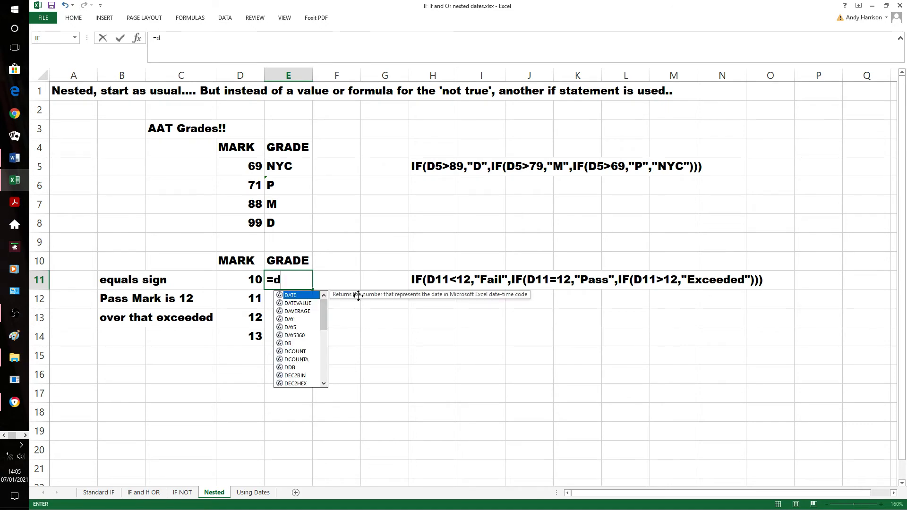
pyautogui.press('BackSpace')
pyautogui.write('if')
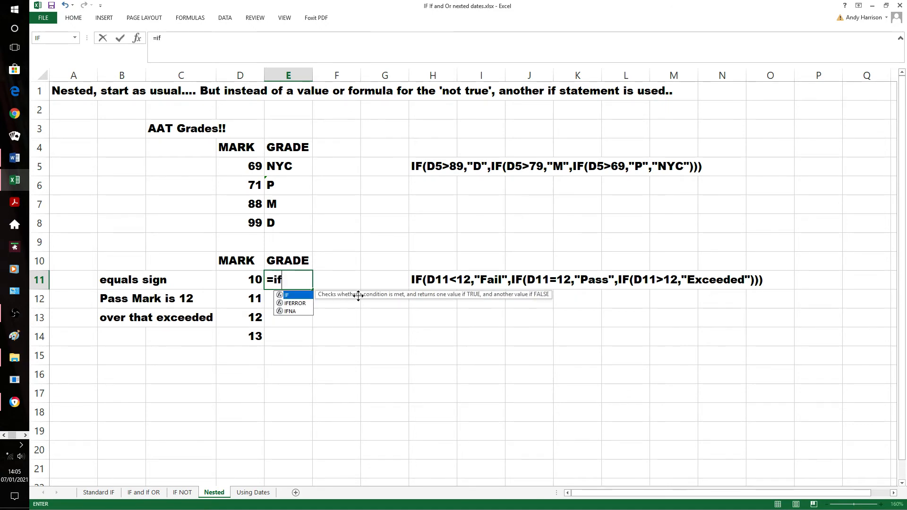
pyautogui.write('(d11')
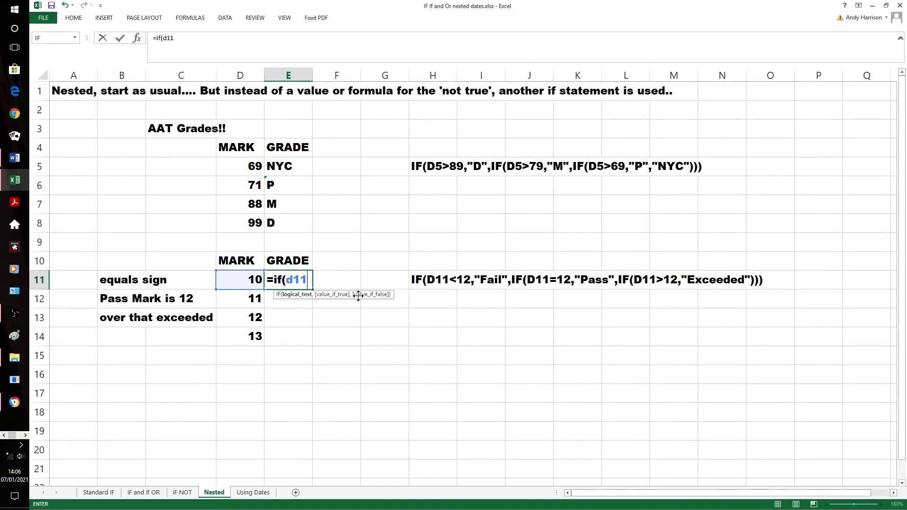
pyautogui.write('<12,')
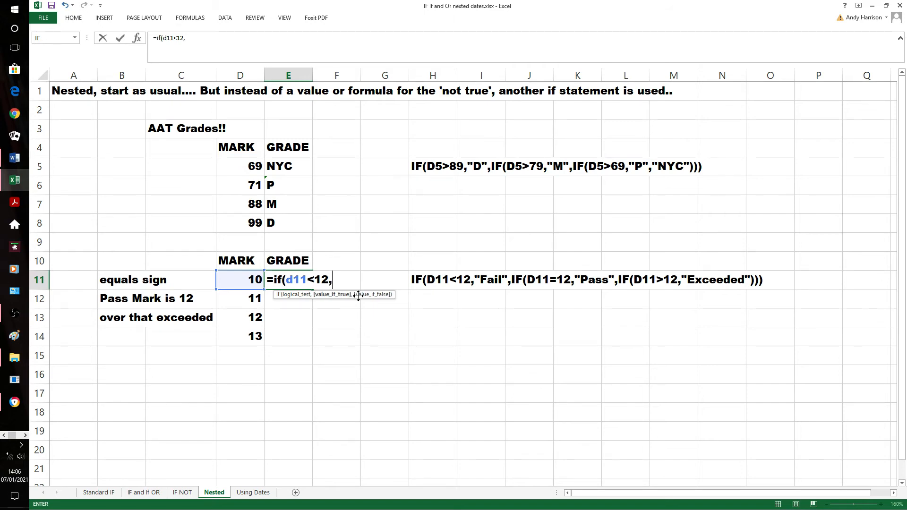
pyautogui.write('"Fail"')
# Nest a second IF as the value if false in the E11 formula, testing d11=12 and returning "Pass" if true
pyautogui.write(',')
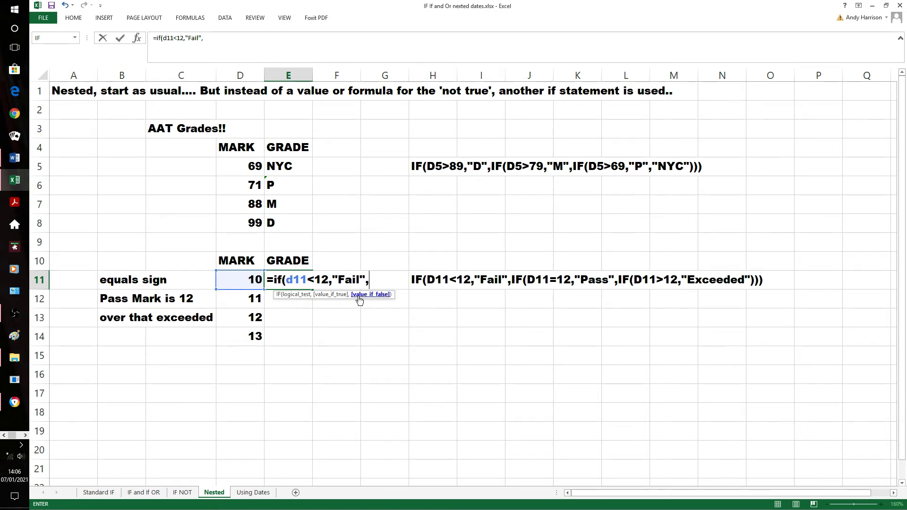
pyautogui.write('if')
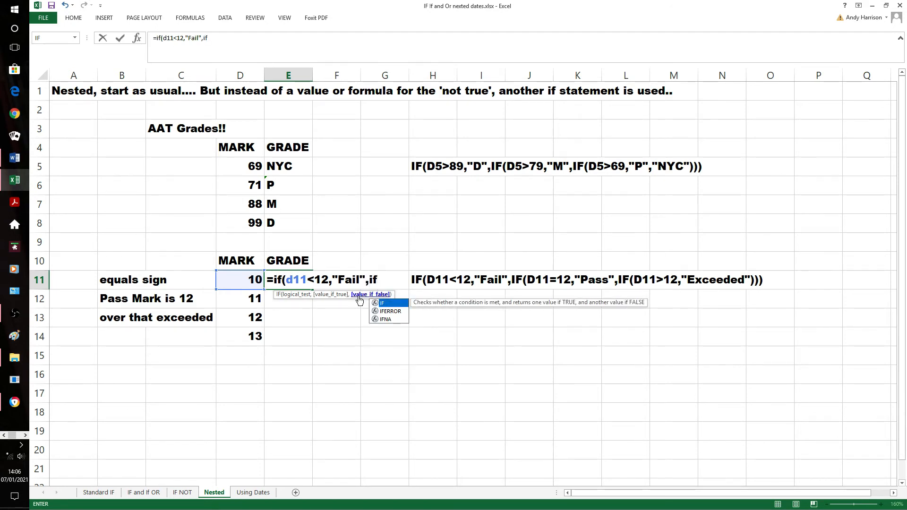
pyautogui.write('d11')
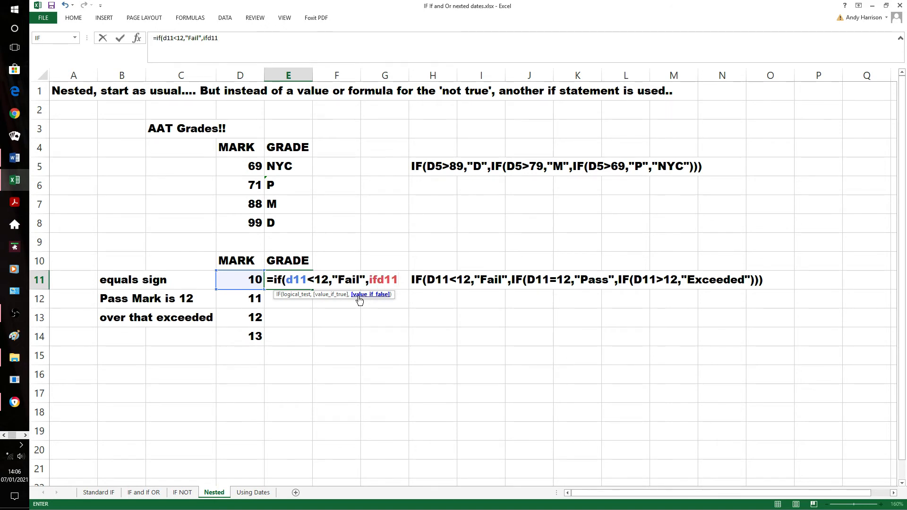
pyautogui.press('BackSpace')
pyautogui.press('BackSpace')
pyautogui.press('BackSpace')
pyautogui.write('(d11')
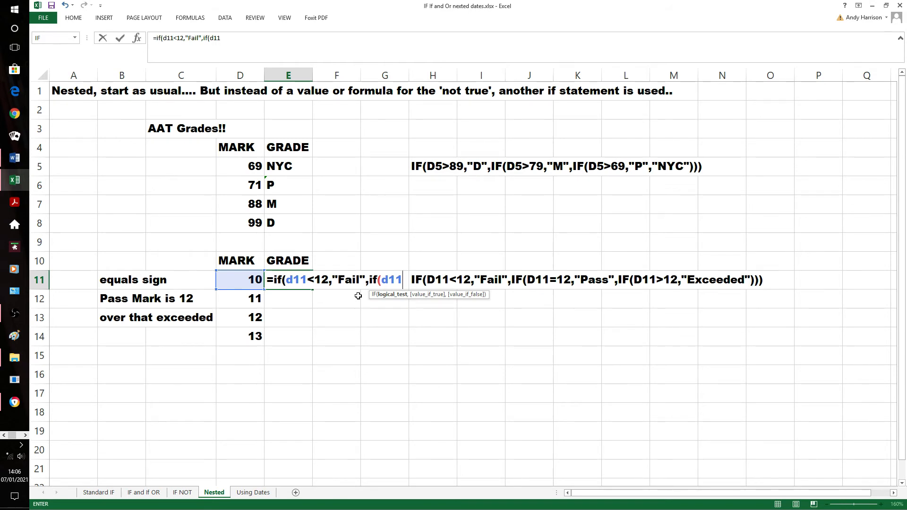
pyautogui.write('=12')
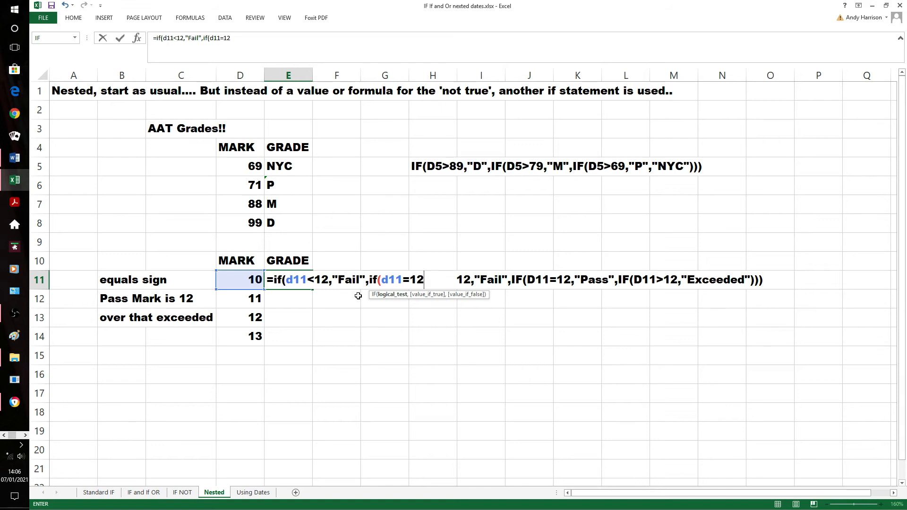
pyautogui.write(',"Pass"')
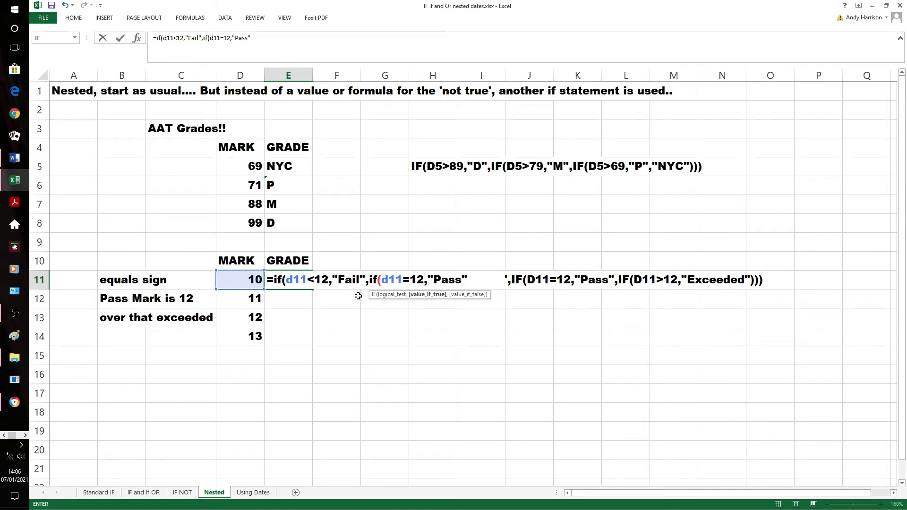
pyautogui.write(',"Exceeded"')
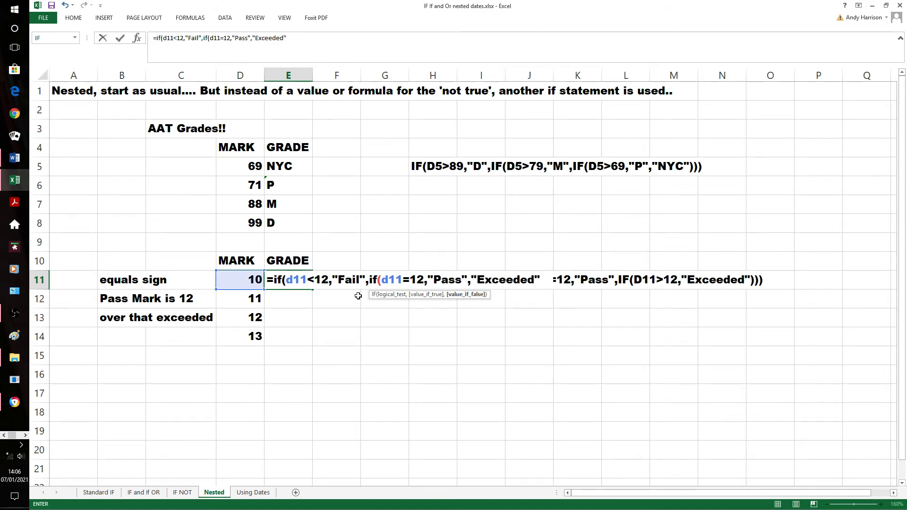
pyautogui.write('))')
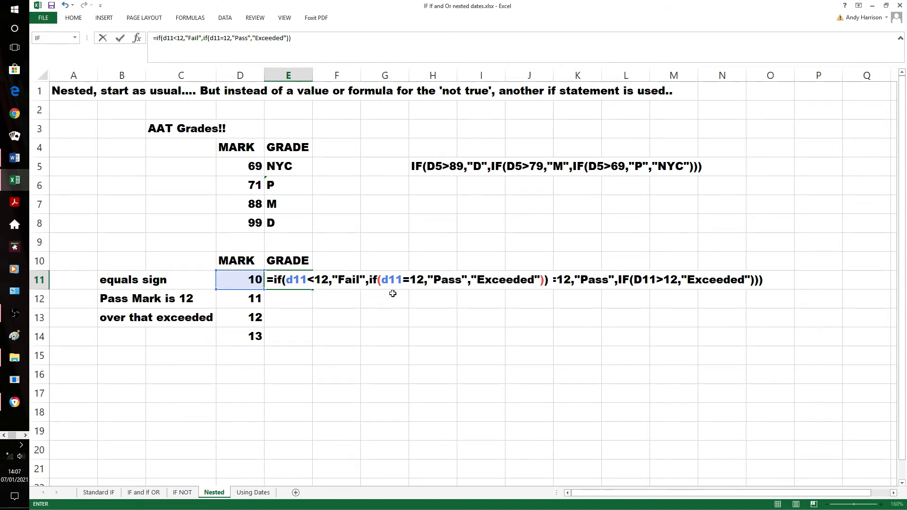
# Complete the E11 formula with "Exceeded" as the final value if false, closing both IF functions, and enter it
pyautogui.press('Return')
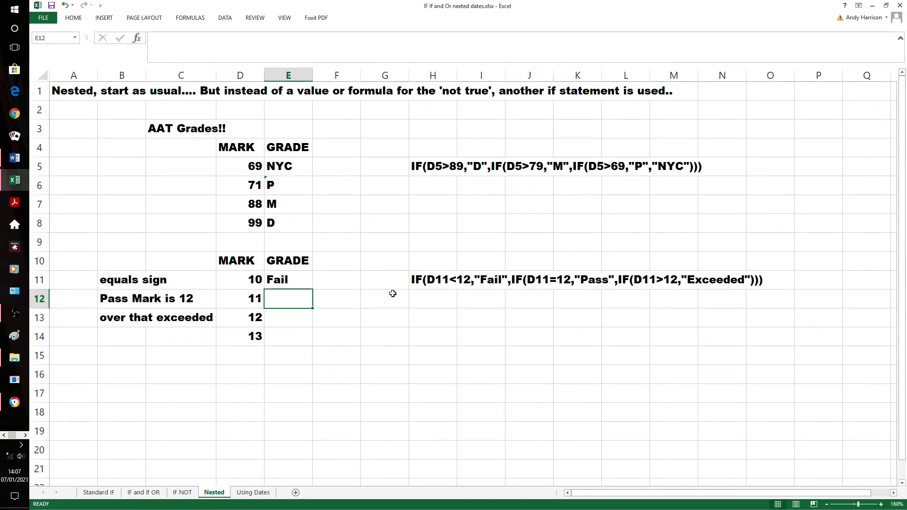
# Fill the nested IF formula from E11 down through E14
pyautogui.press('Up')
pyautogui.hotkey('shift', 'Down')
pyautogui.hotkey('shift', 'Down')
pyautogui.hotkey('shift', 'Down')
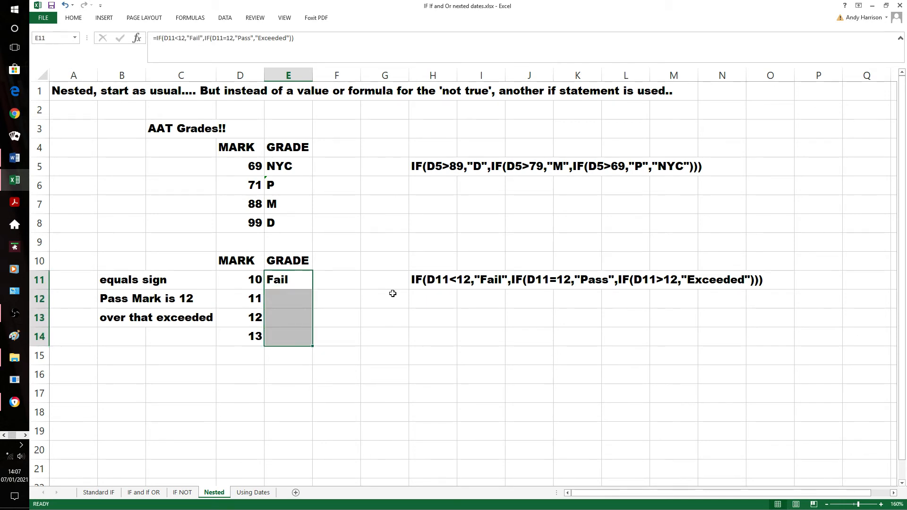
pyautogui.hotkey('ctrl', 'd')
pyautogui.click(364, 311)
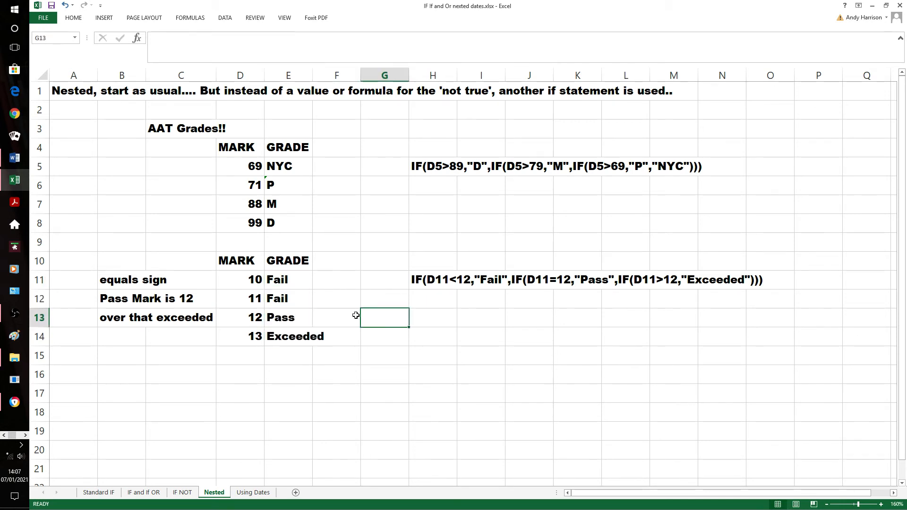
pyautogui.click(263, 300)
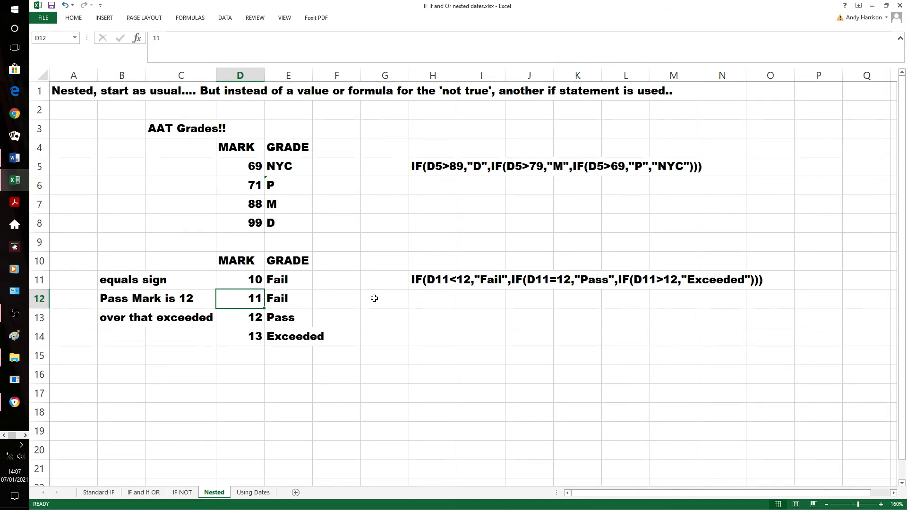
# Open the Using Dates sheet and enter =now() in B8 beside the first Date Today label
pyautogui.click(254, 493)
pyautogui.click(314, 350)
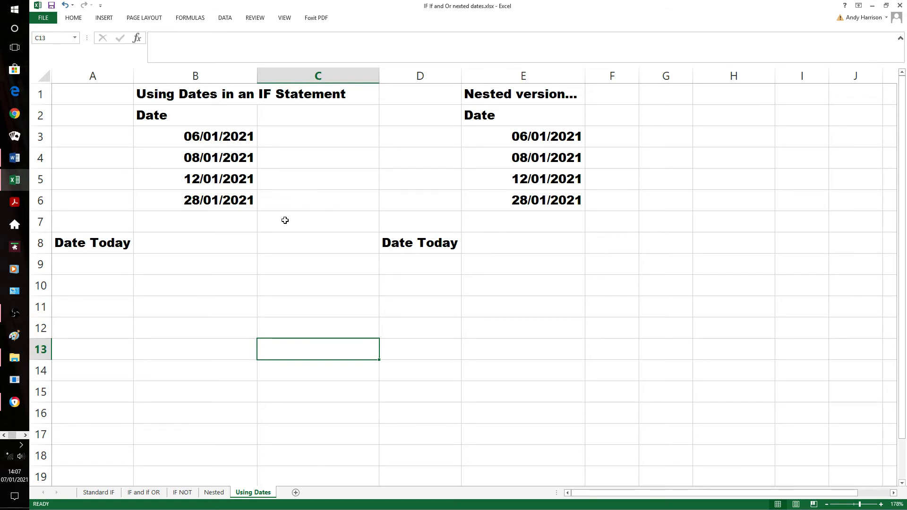
pyautogui.click(226, 239)
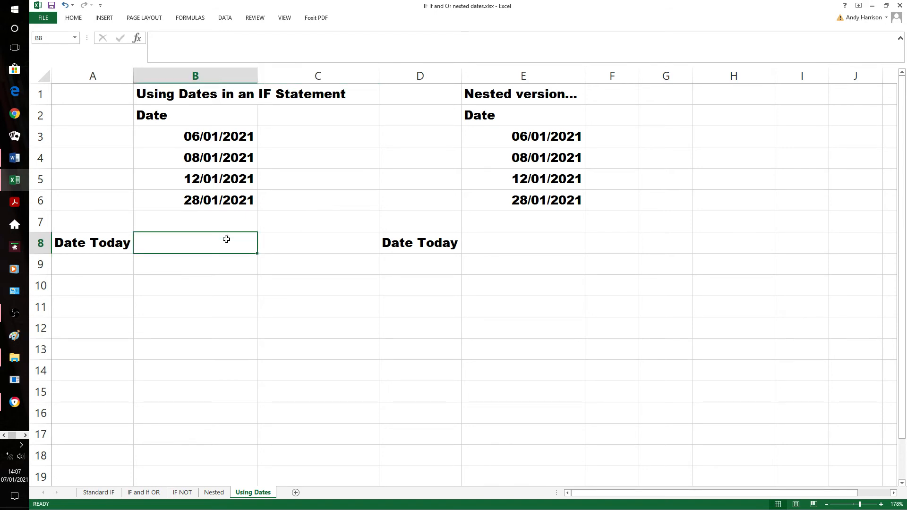
pyautogui.write('=')
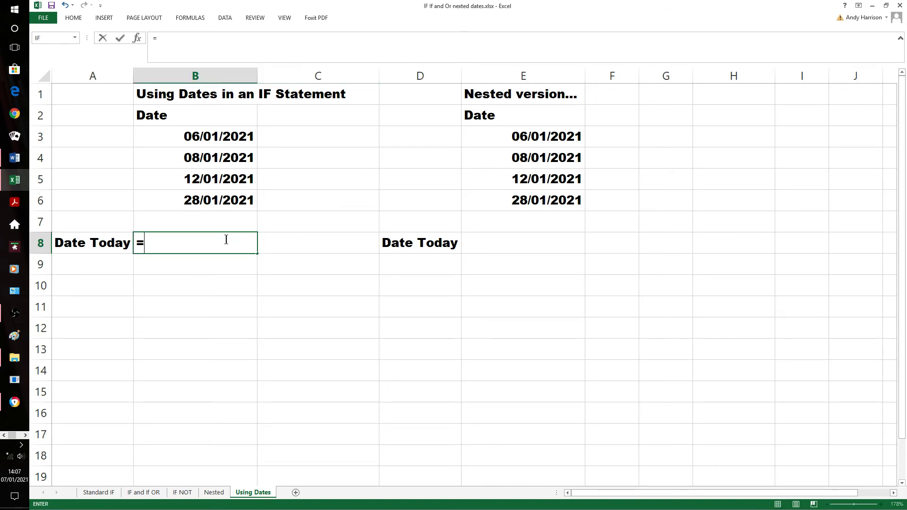
pyautogui.write('now()')
pyautogui.press('Return')
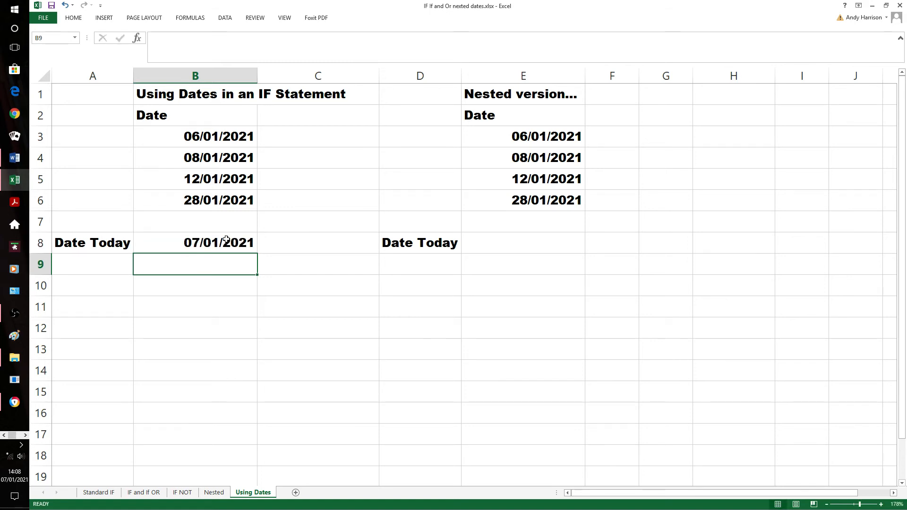
# Enter =now() in E8 beside the Date Today label of the nested version
pyautogui.click(481, 244)
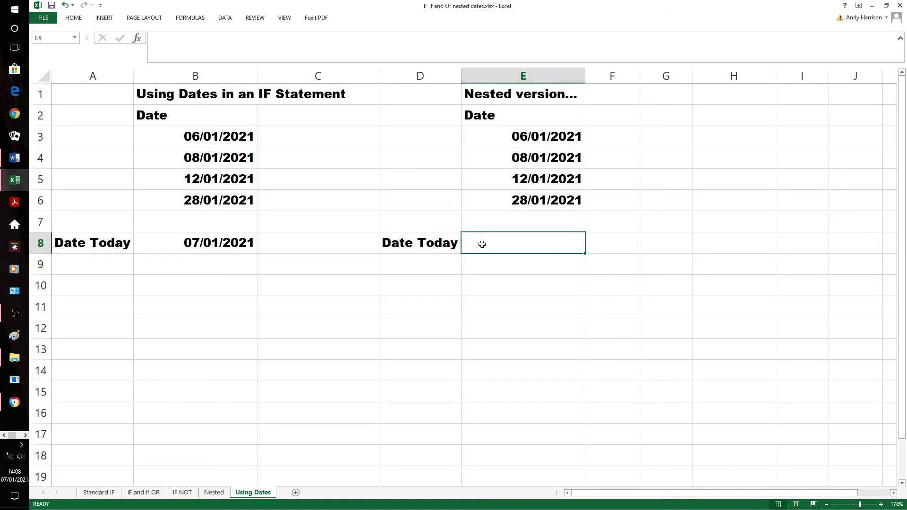
pyautogui.write('=now')
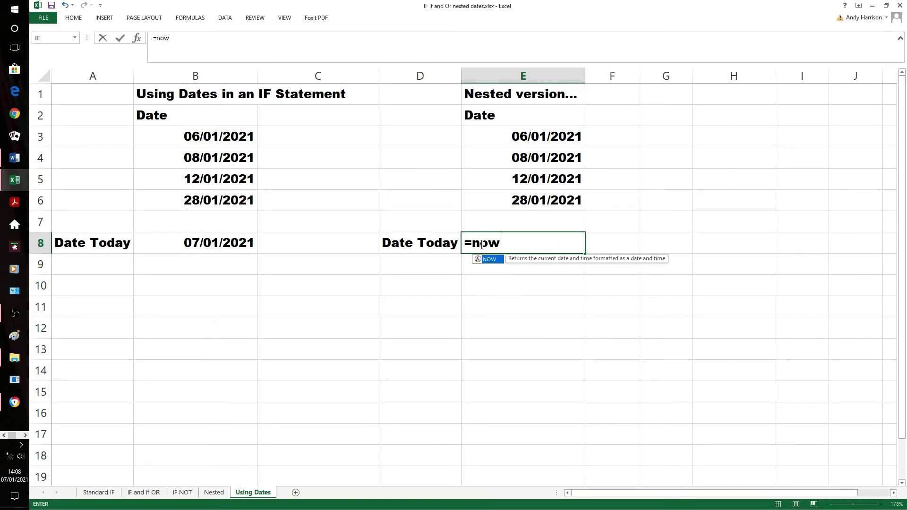
pyautogui.write('()')
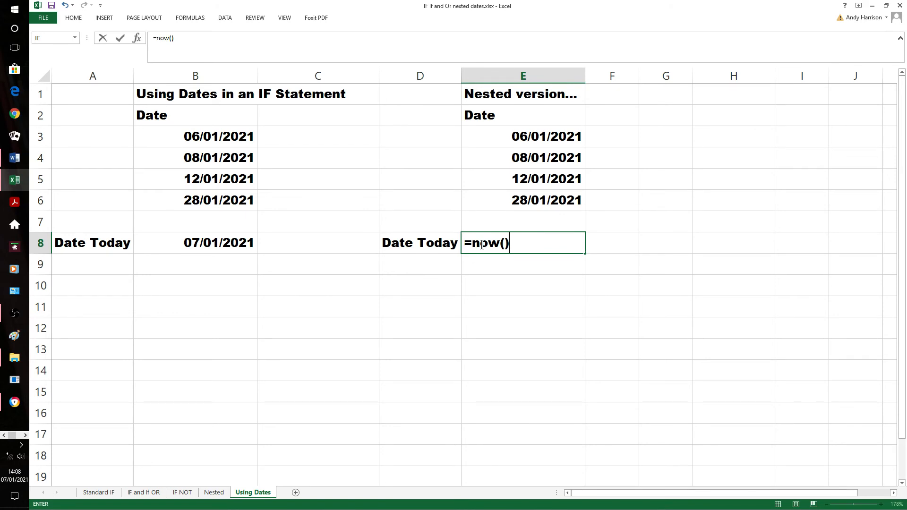
pyautogui.press('Return')
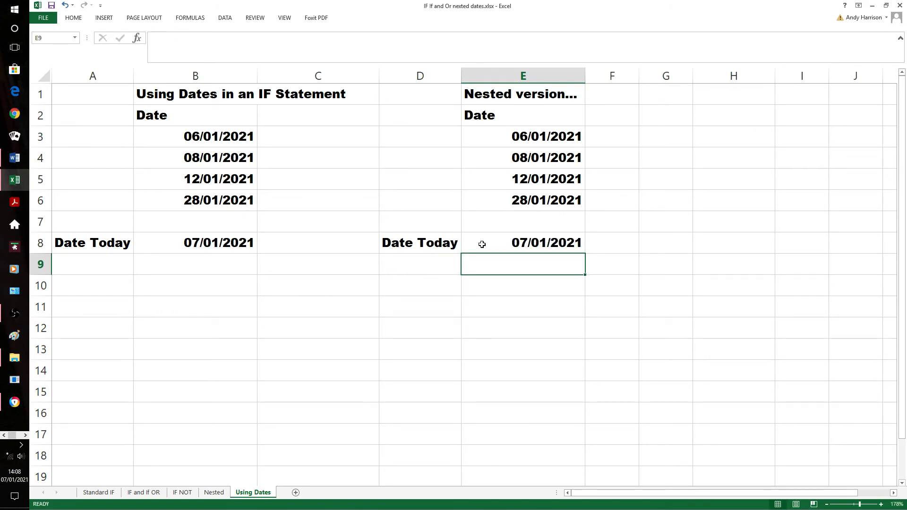
# Begin an IF formula in C3 that tests b3<b$8, keeping the row of today's date fixed
pyautogui.click(290, 142)
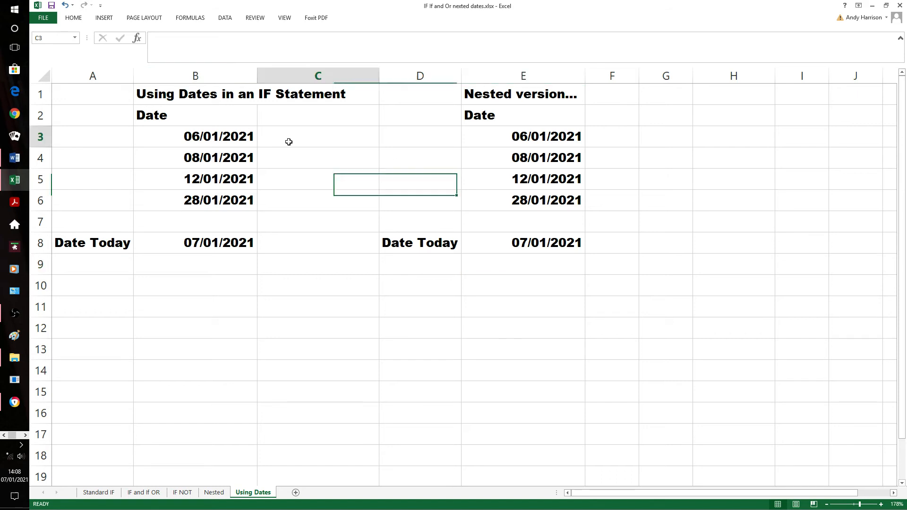
pyautogui.write('=')
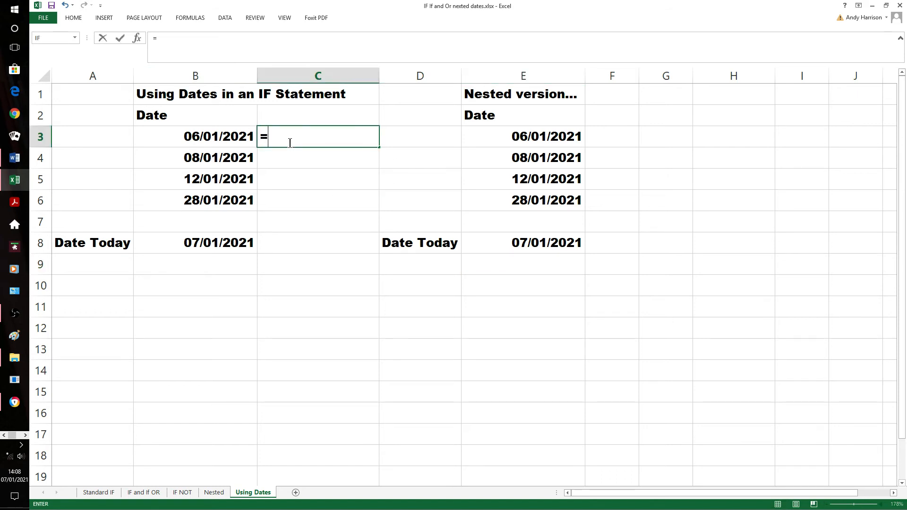
pyautogui.write('if(')
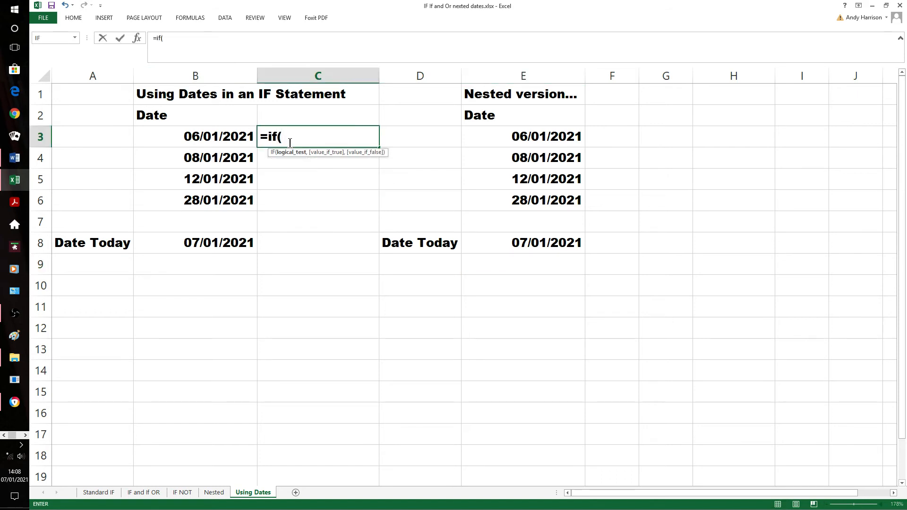
pyautogui.write('<')
pyautogui.press('BackSpace')
pyautogui.write('b3<')
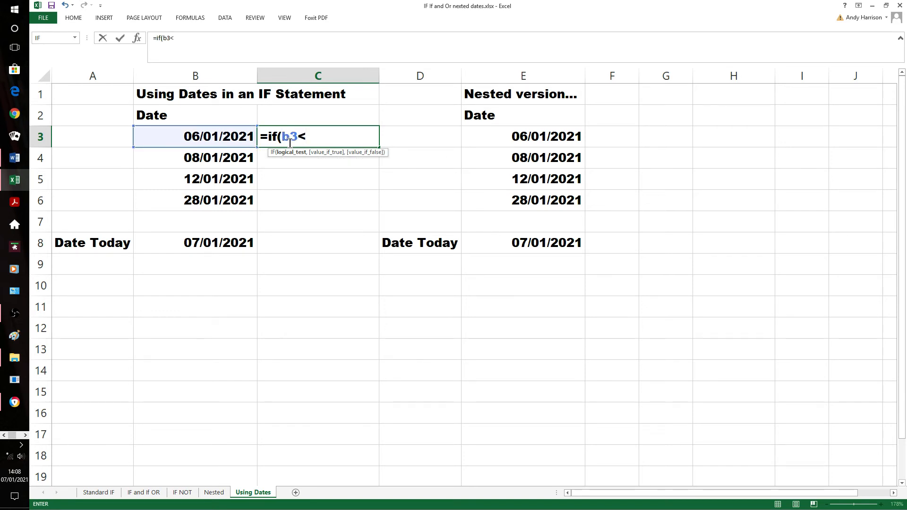
pyautogui.write('b$8')
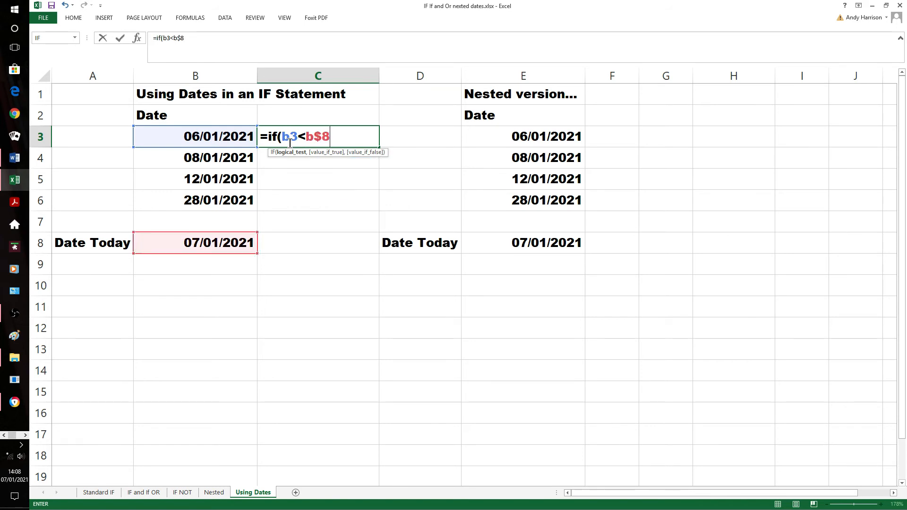
pyautogui.write(',"O')
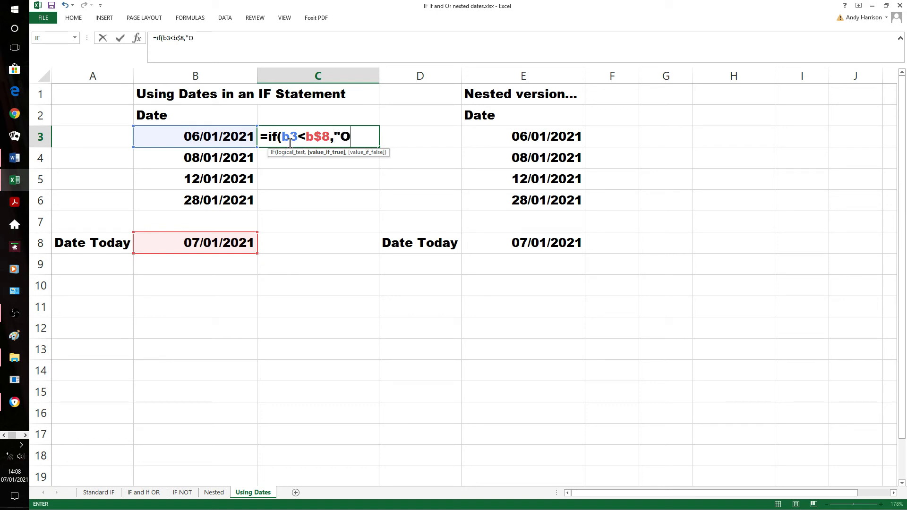
pyautogui.write('verdue"')
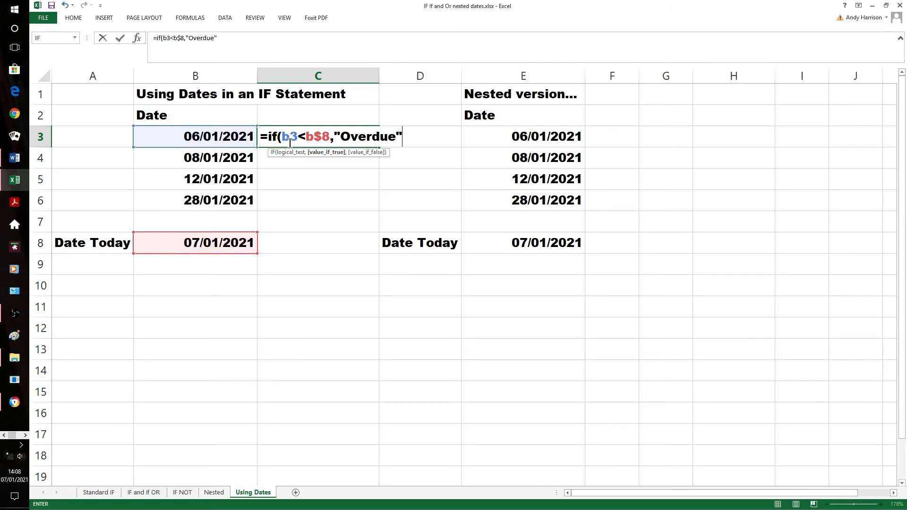
pyautogui.write(',"Not Due"')
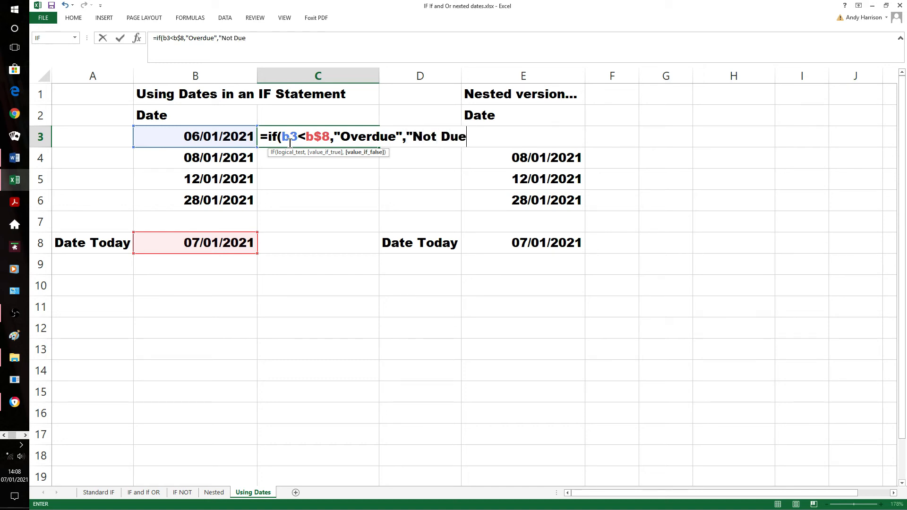
pyautogui.write(')')
# Complete the C3 formula to return "Overdue" if true and "Not Due" if false, and enter it
pyautogui.press('Return')
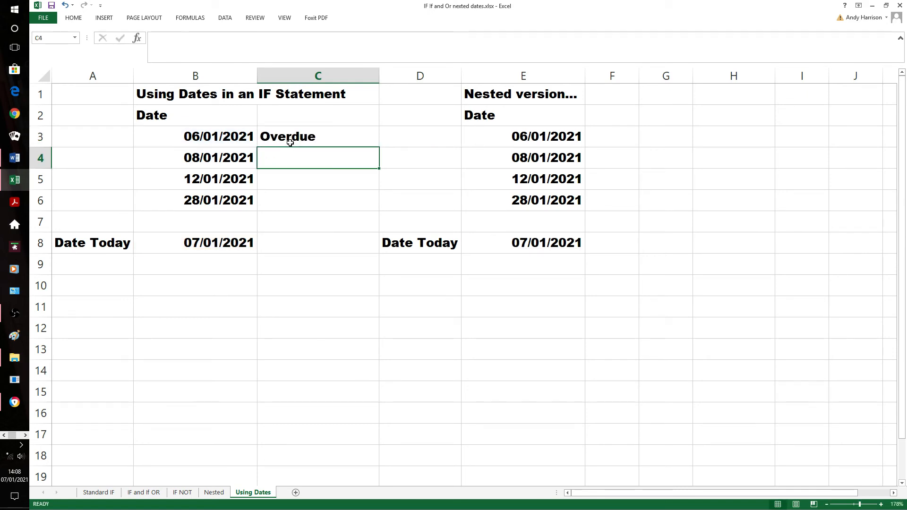
# Fill the date IF formula from C3 down through C6
pyautogui.click(290, 142)
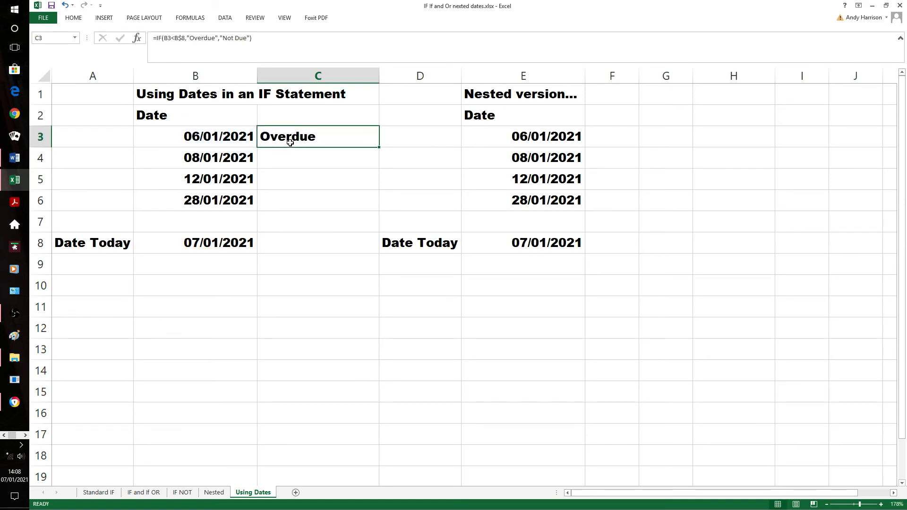
pyautogui.hotkey('shift', 'Down')
pyautogui.hotkey('shift', 'Down')
pyautogui.hotkey('shift', 'Down')
pyautogui.hotkey('ctrl', 'd')
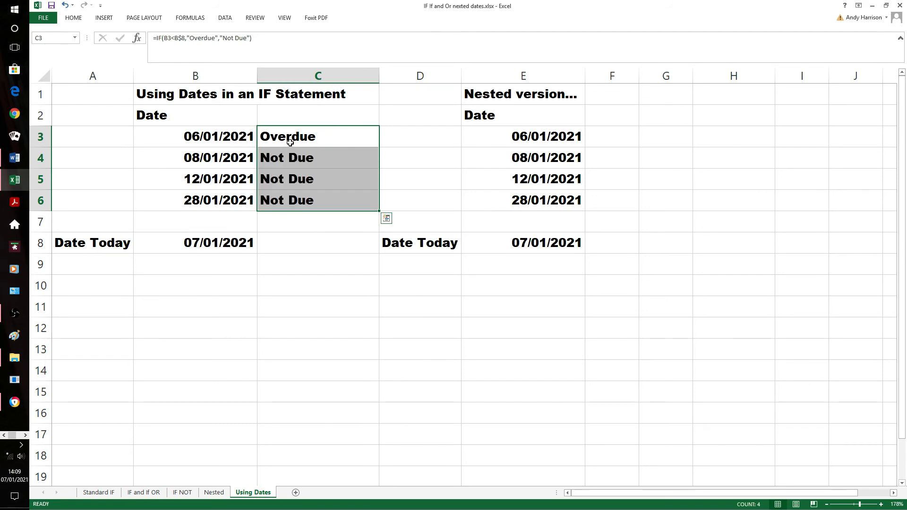
# Test the date formula by setting the date in B4 to 07/01/2021
pyautogui.click(237, 158)
pyautogui.write('074/1')
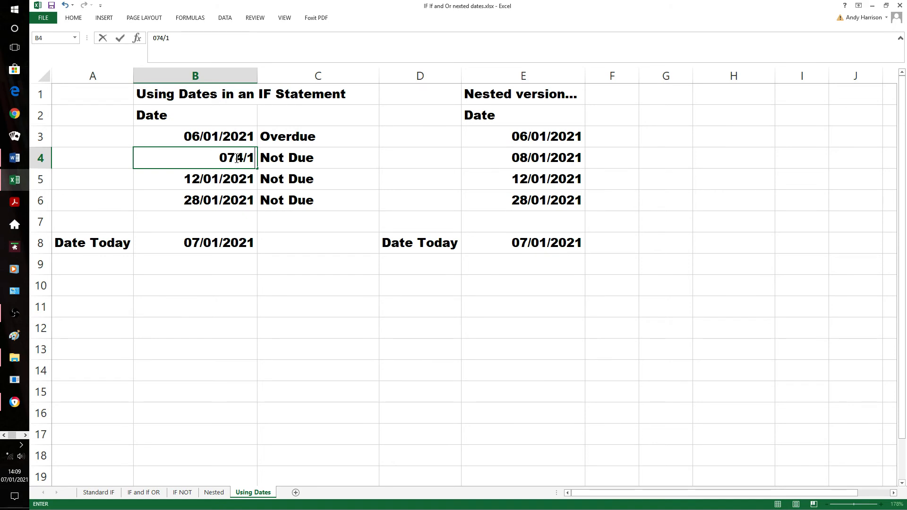
pyautogui.press('BackSpace')
pyautogui.press('BackSpace')
pyautogui.press('BackSpace')
pyautogui.write('/01/2021')
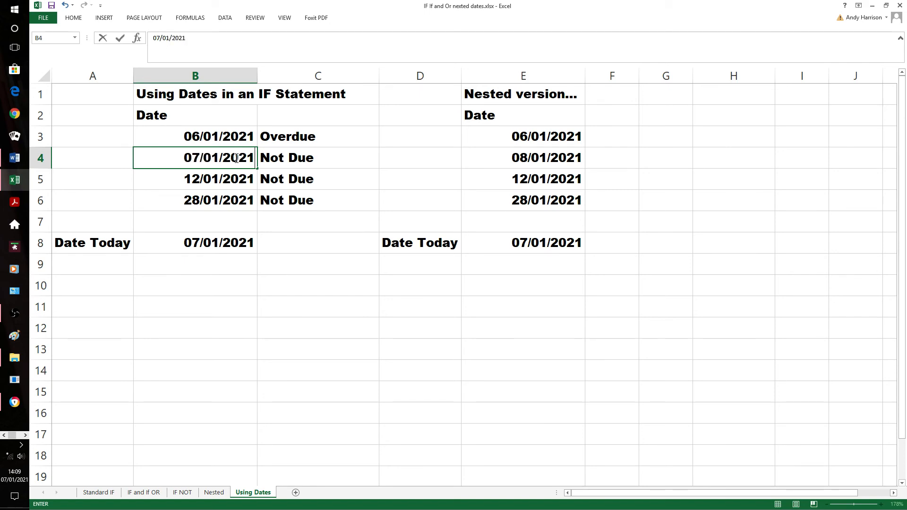
pyautogui.press('Return')
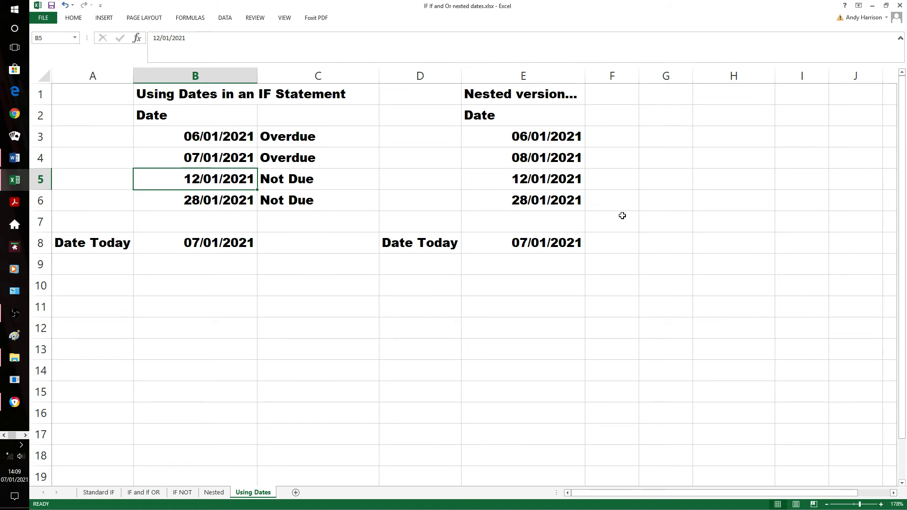
# Begin an IF formula in F3 of the nested version that tests e3<e$8
pyautogui.click(613, 138)
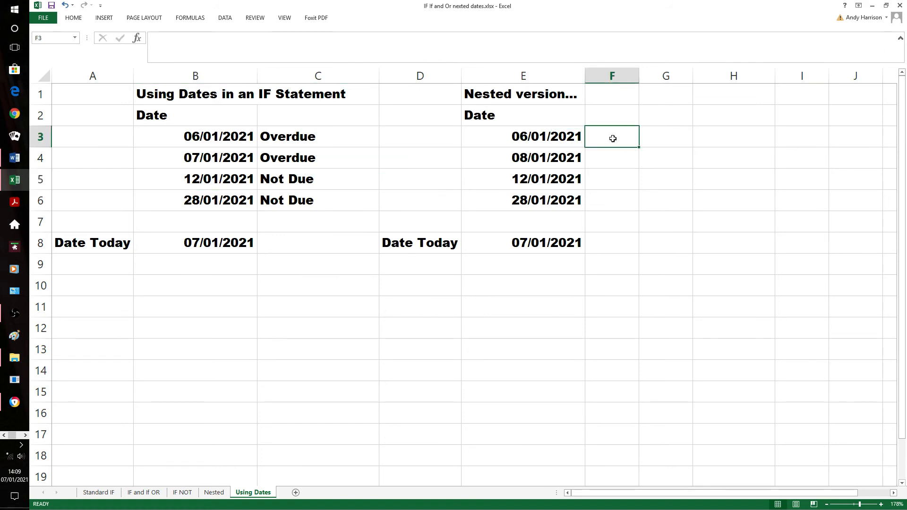
pyautogui.write('=if')
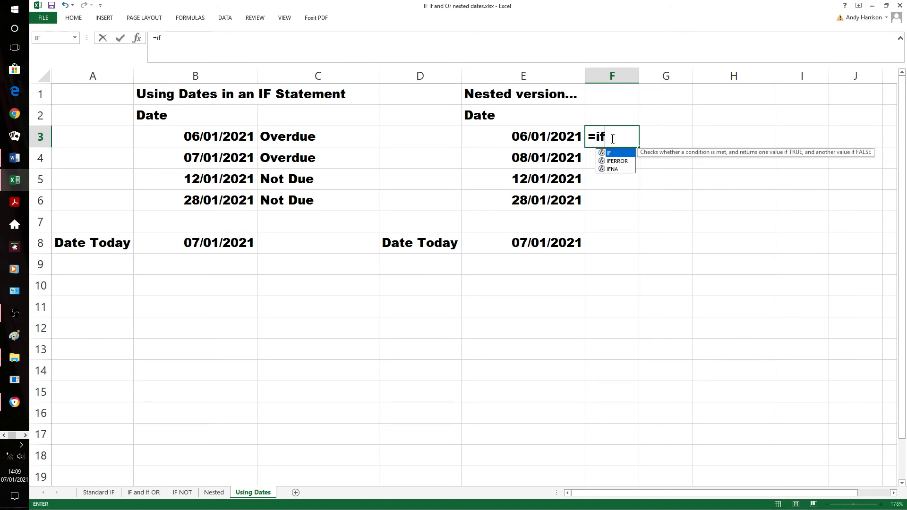
pyautogui.write('(')
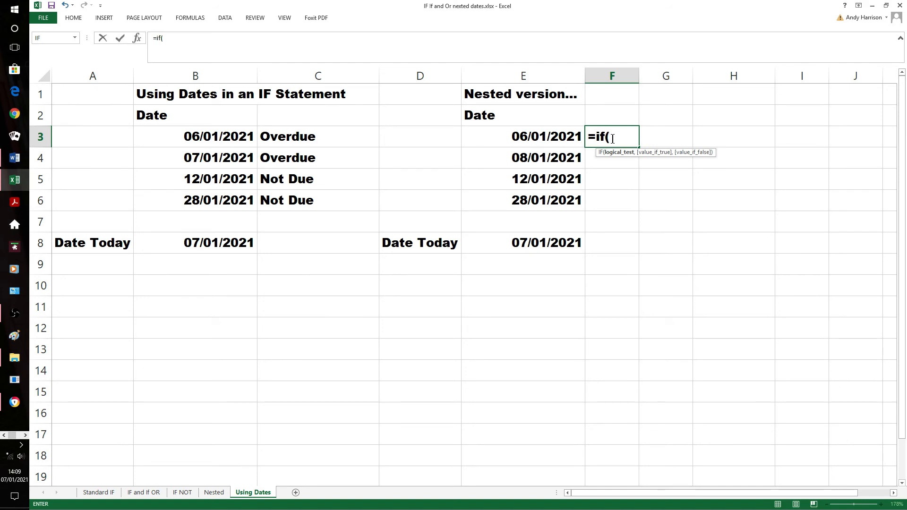
pyautogui.write('e3')
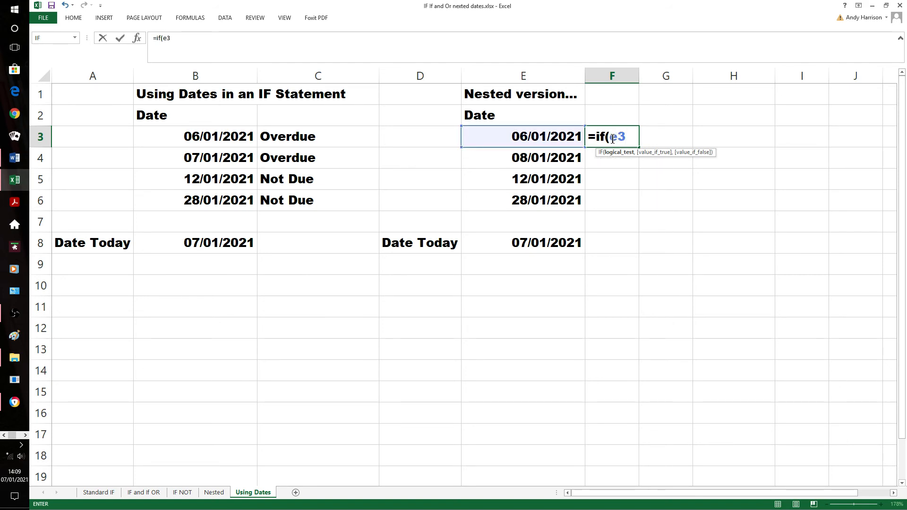
pyautogui.write('<e$8,"Overd')
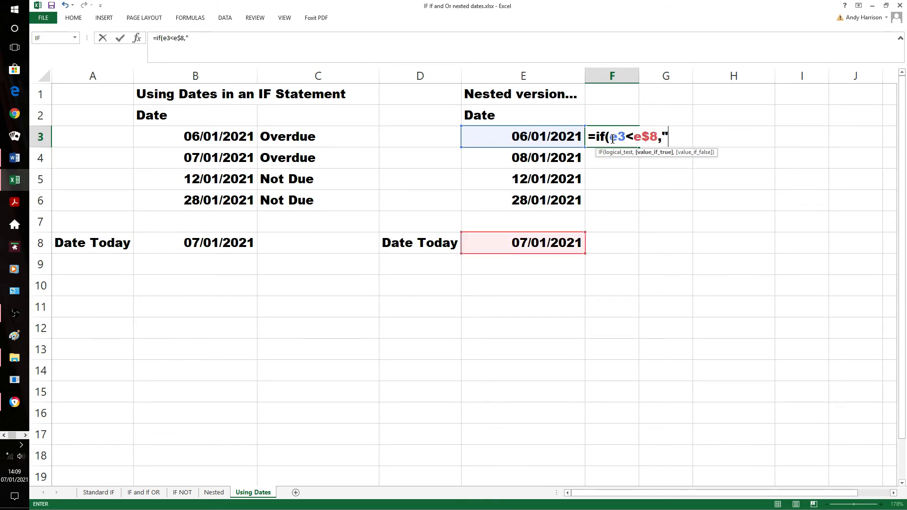
pyautogui.write('ue')
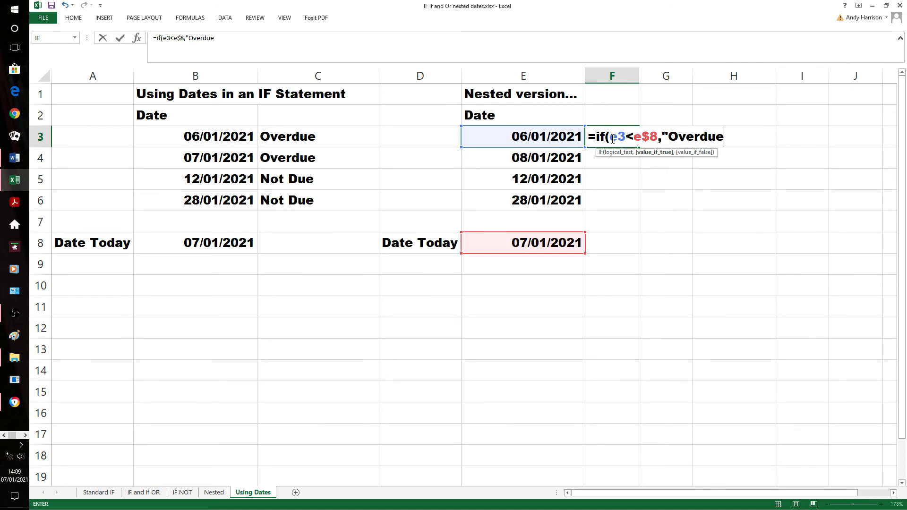
pyautogui.write('",')
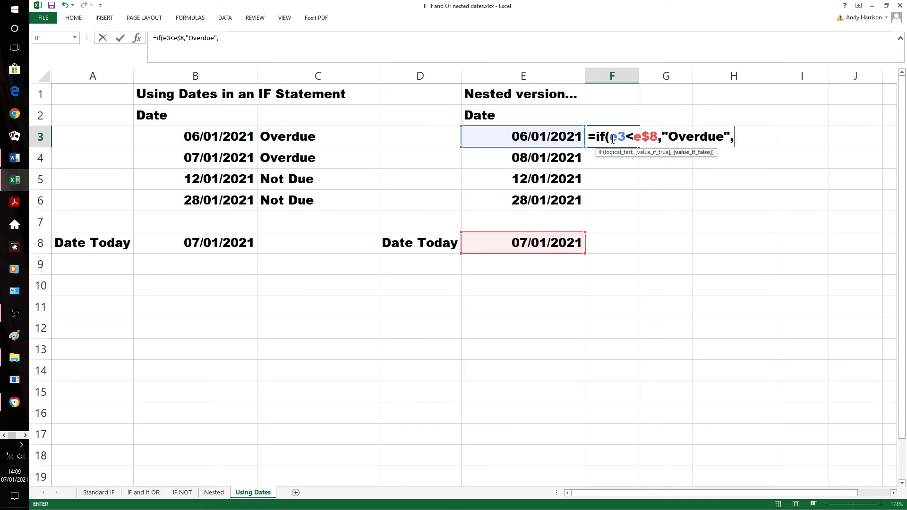
pyautogui.write('if(')
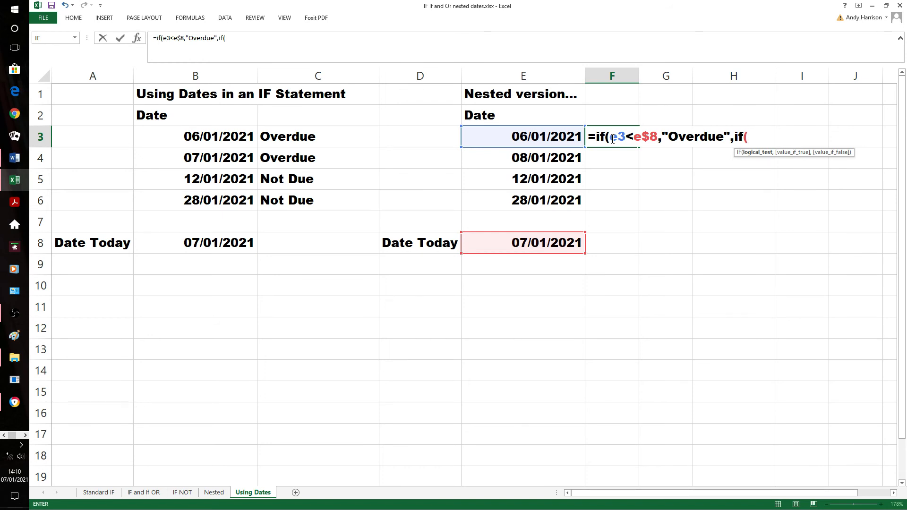
pyautogui.write('f3>e')
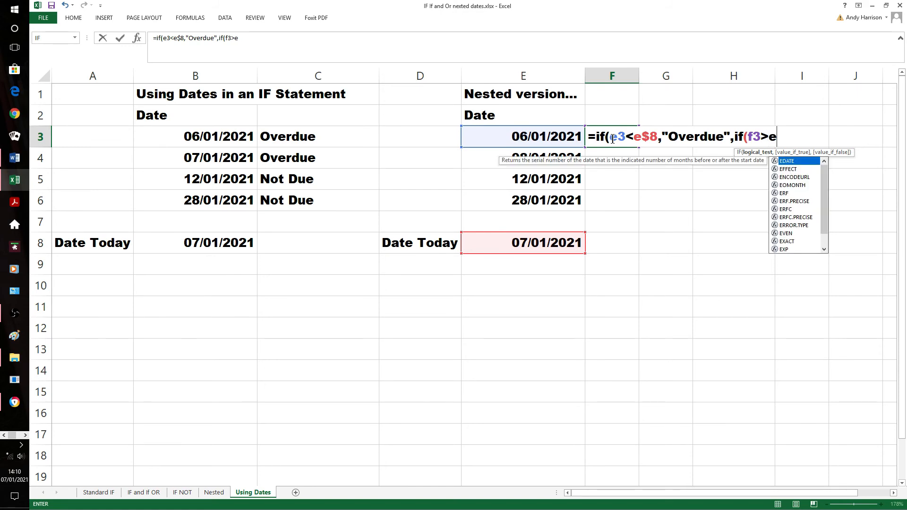
pyautogui.write('$8')
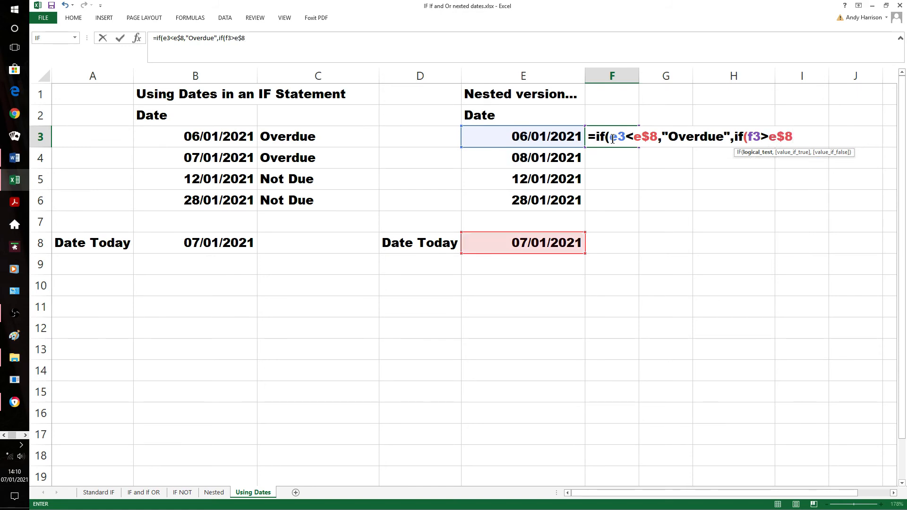
pyautogui.write('+7')
# Extend the nested test by seven days and bracket the sum so it compares against (e$8+7)
pyautogui.write(')')
pyautogui.click(771, 137)
pyautogui.write('(')
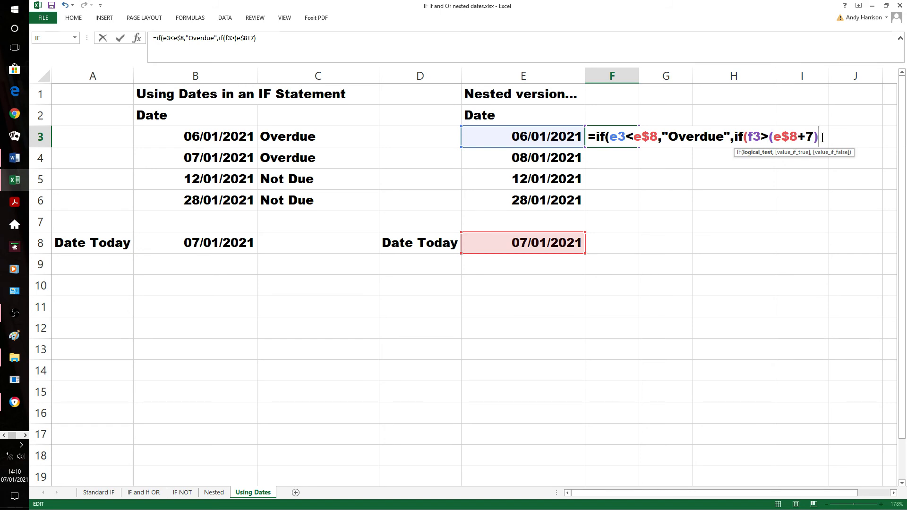
# Give the nested IF "Not Yet Due" if true and "Due Soon" if false, close both brackets and enter the formula
pyautogui.write(',')
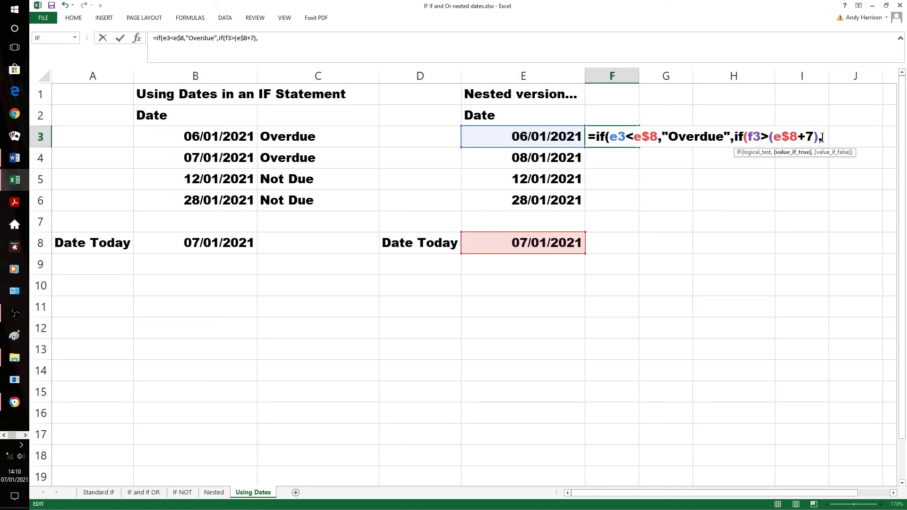
pyautogui.write('"Not Yet Due')
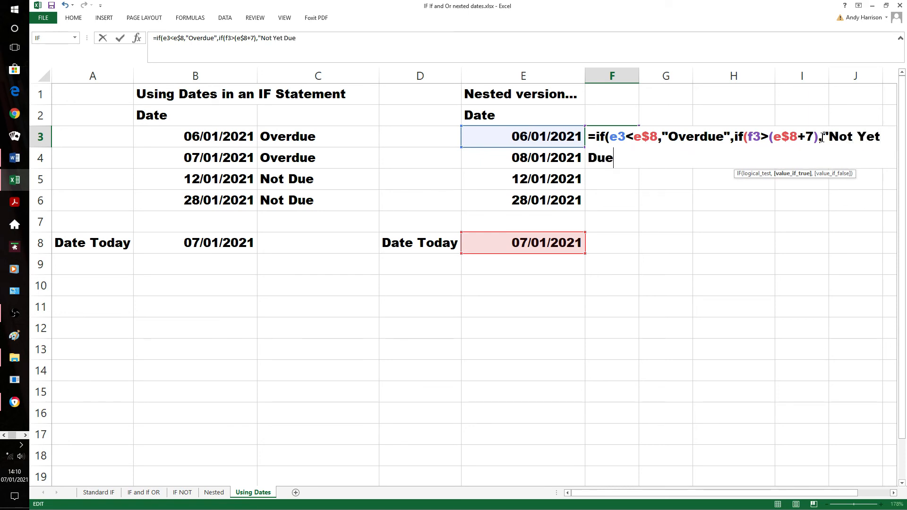
pyautogui.write('"')
pyautogui.write(',')
pyautogui.write('"D')
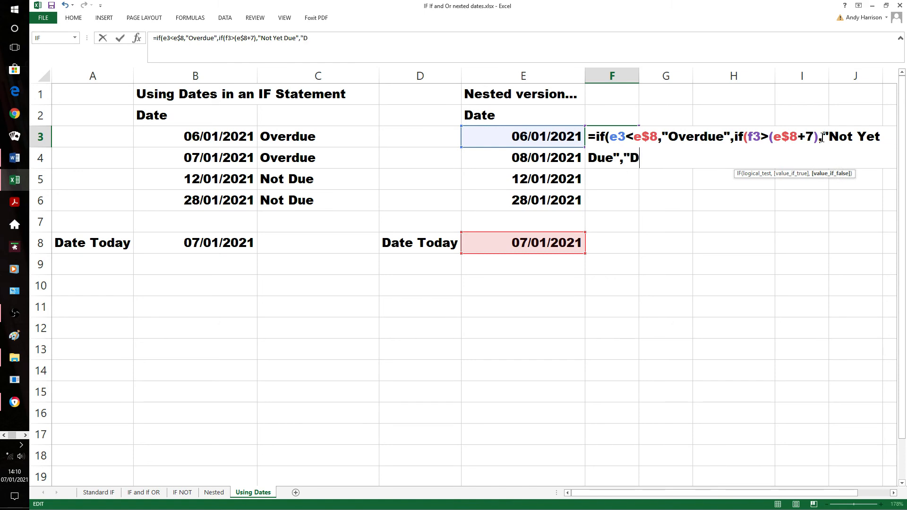
pyautogui.write('ue Soon')
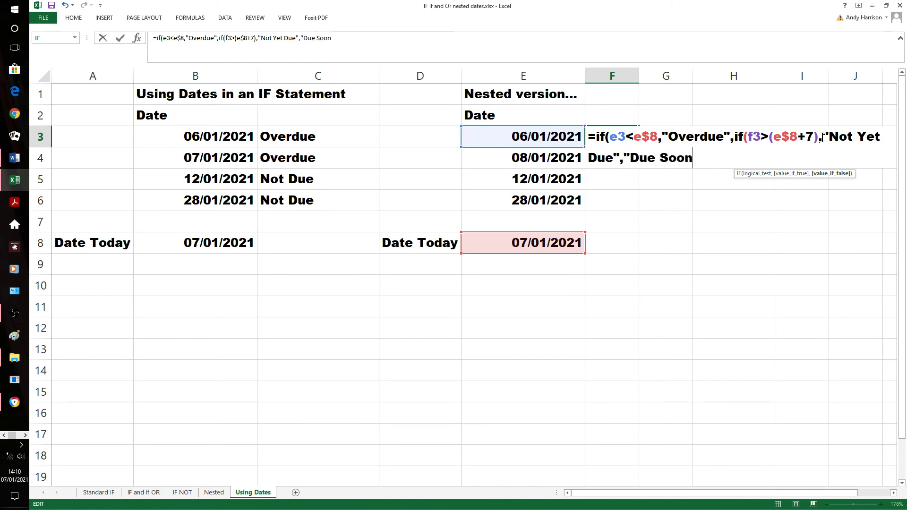
pyautogui.write('")')
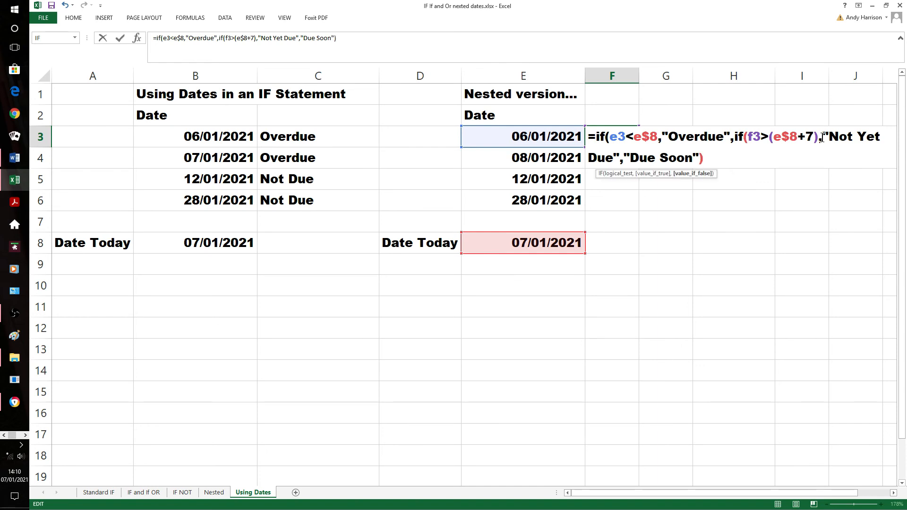
pyautogui.write(')')
pyautogui.press('Return')
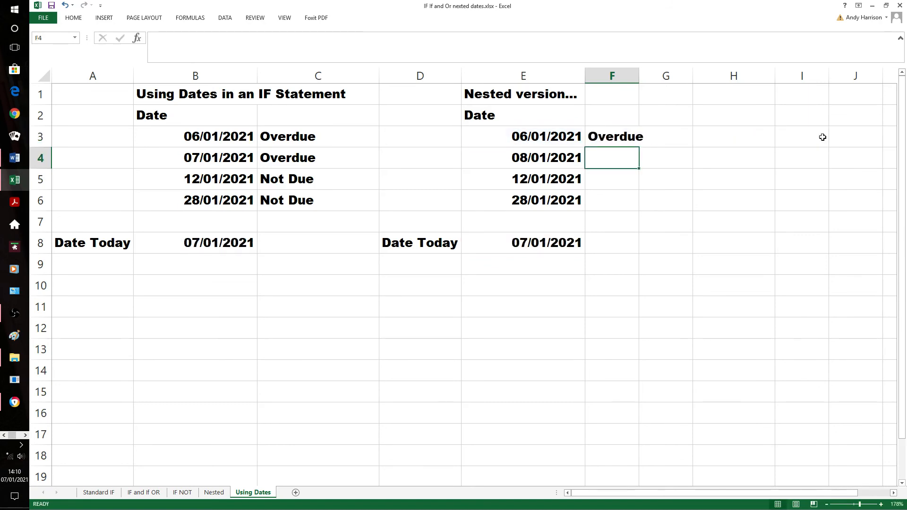
# Fill the nested IF formula from F3 down through F6 and dismiss the circular reference warning
pyautogui.click(616, 144)
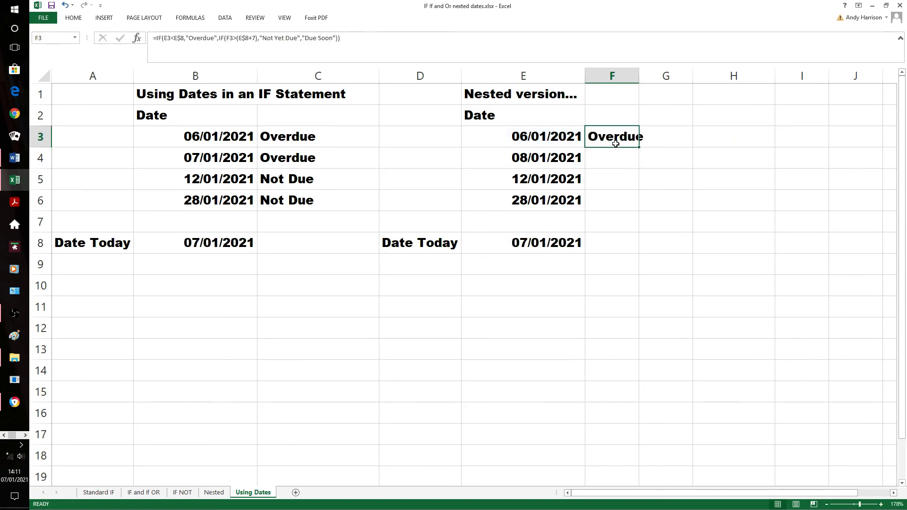
pyautogui.hotkey('shift', 'Down')
pyautogui.hotkey('shift', 'Down')
pyautogui.hotkey('shift', 'Down')
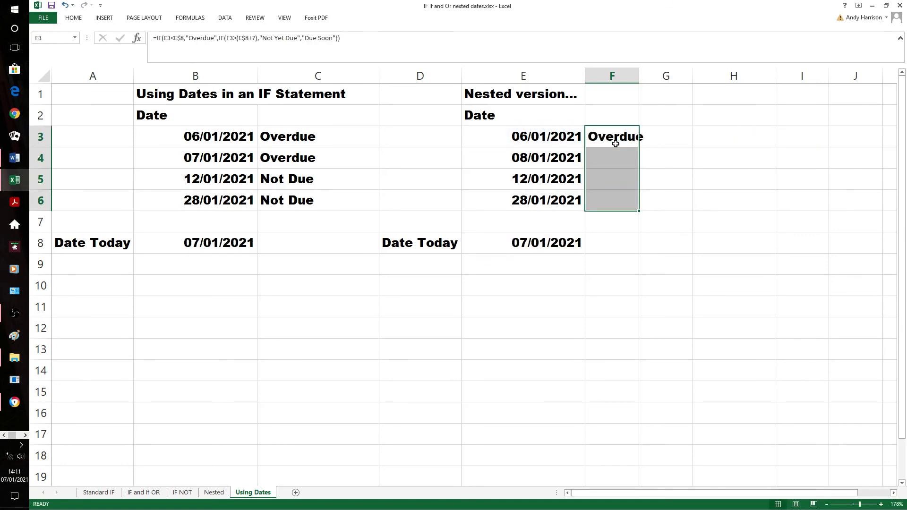
pyautogui.hotkey('ctrl', 'd')
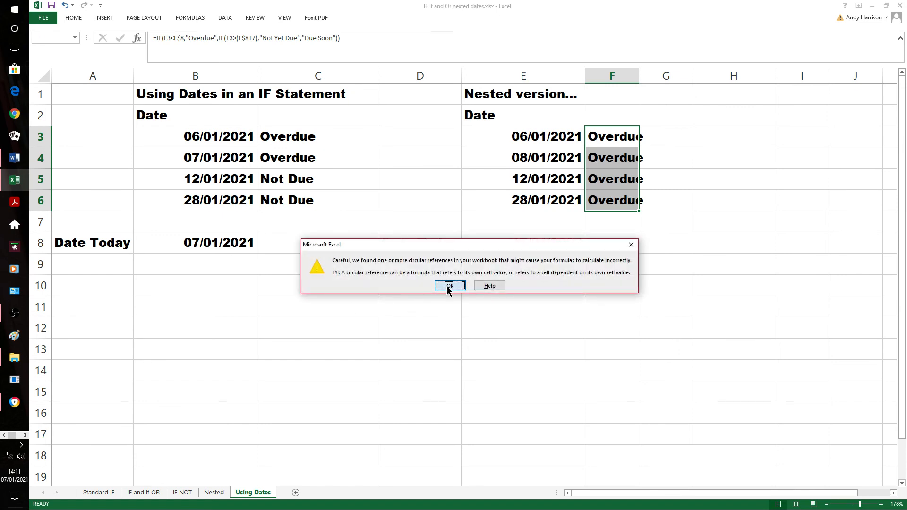
pyautogui.click(450, 286)
# Check the F3 and F4 formulas, and try removing the brackets around E$8+7 in F4
pyautogui.click(619, 144)
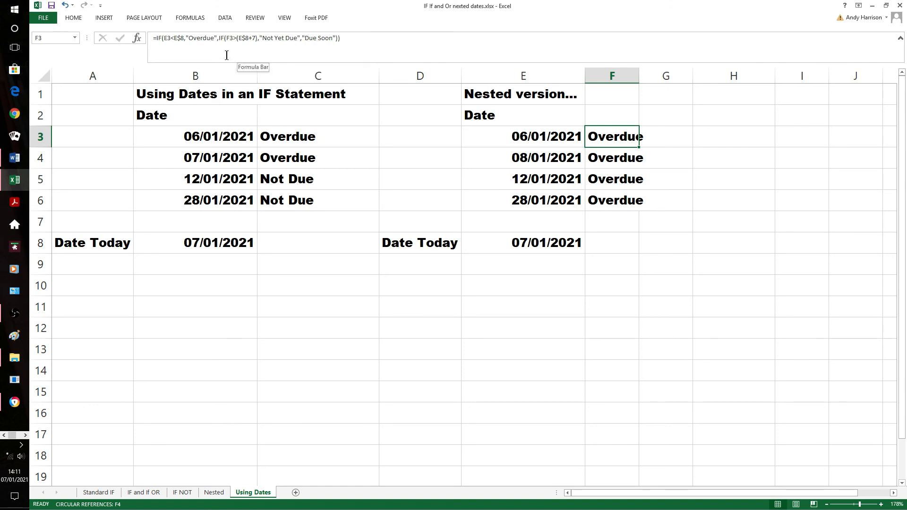
pyautogui.click(608, 157)
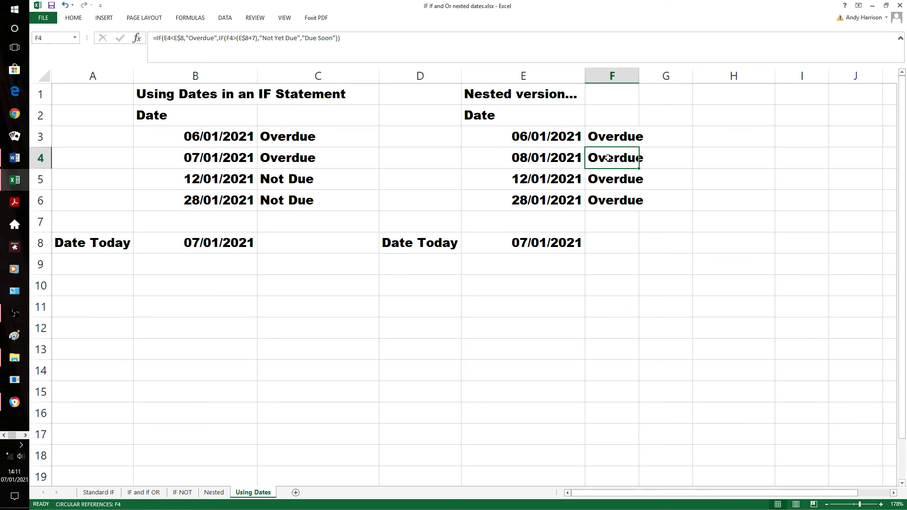
pyautogui.click(259, 43)
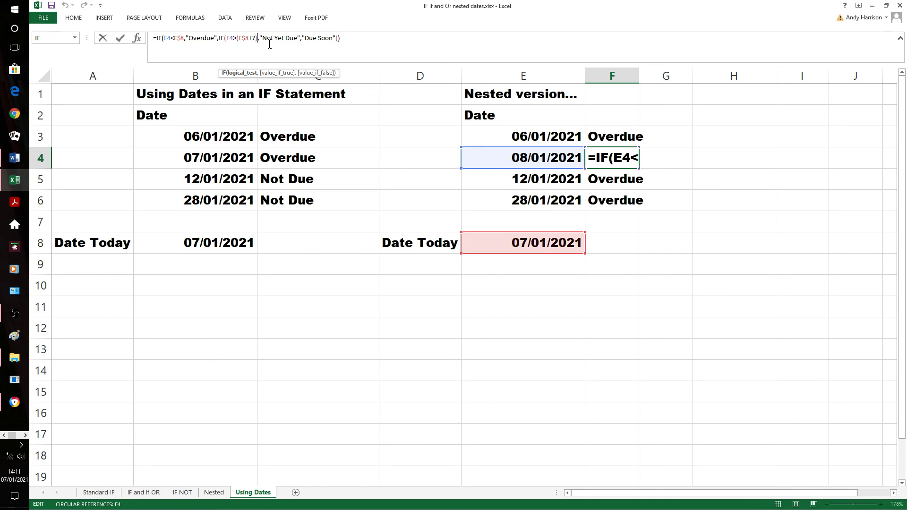
pyautogui.press('BackSpace')
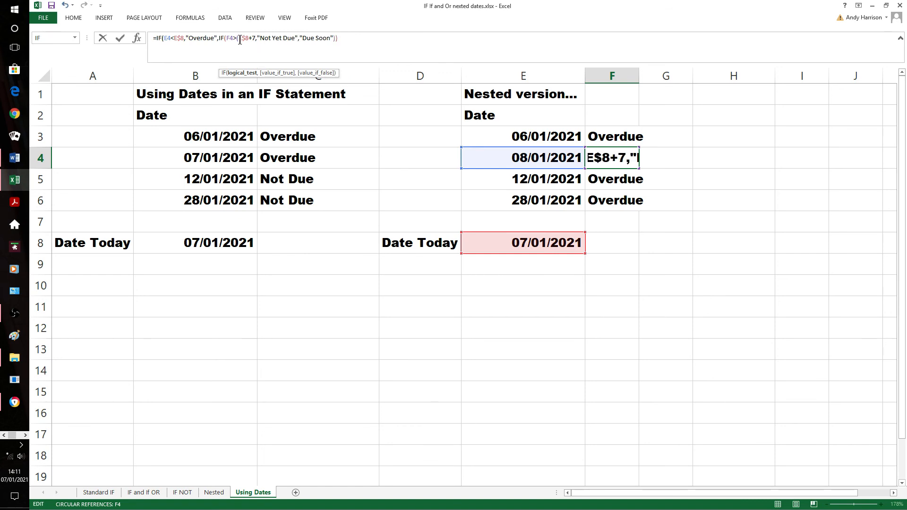
pyautogui.press('Left')
pyautogui.press('Left')
pyautogui.press('Left')
pyautogui.press('Left')
pyautogui.press('Left')
pyautogui.press('BackSpace')
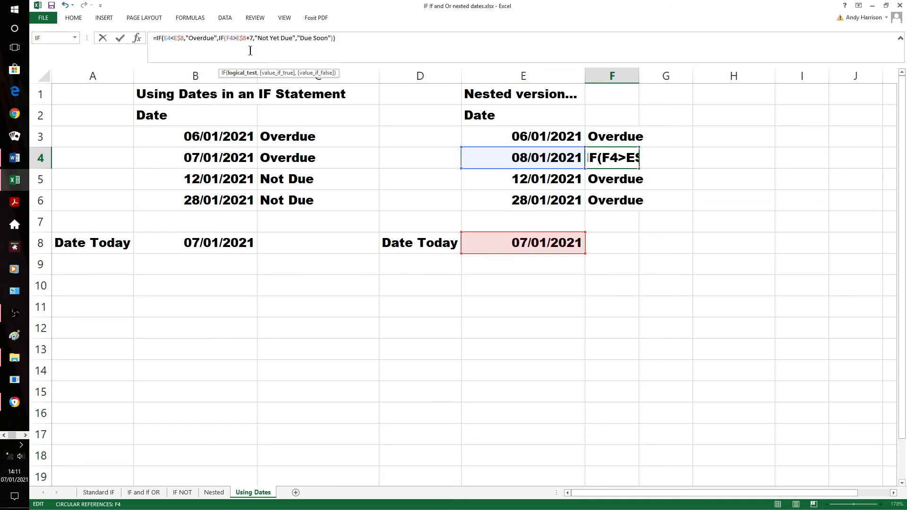
pyautogui.press('Return')
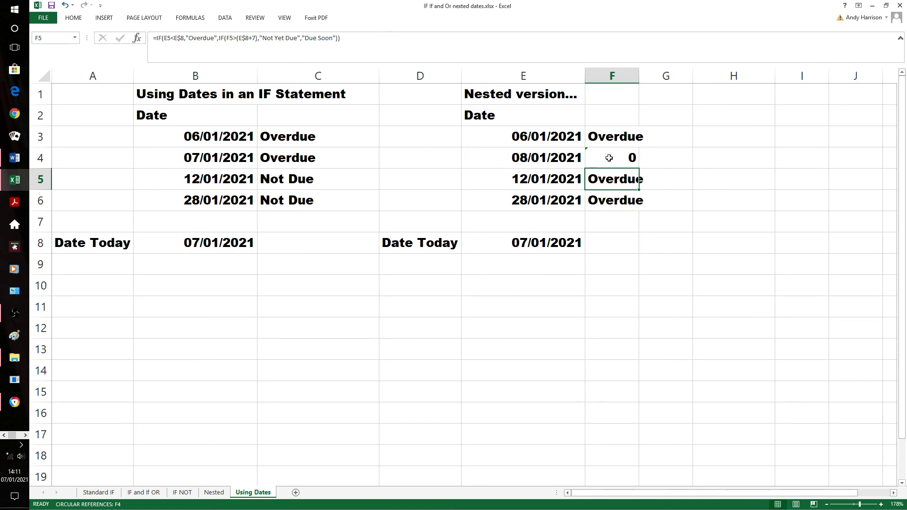
pyautogui.click(609, 157)
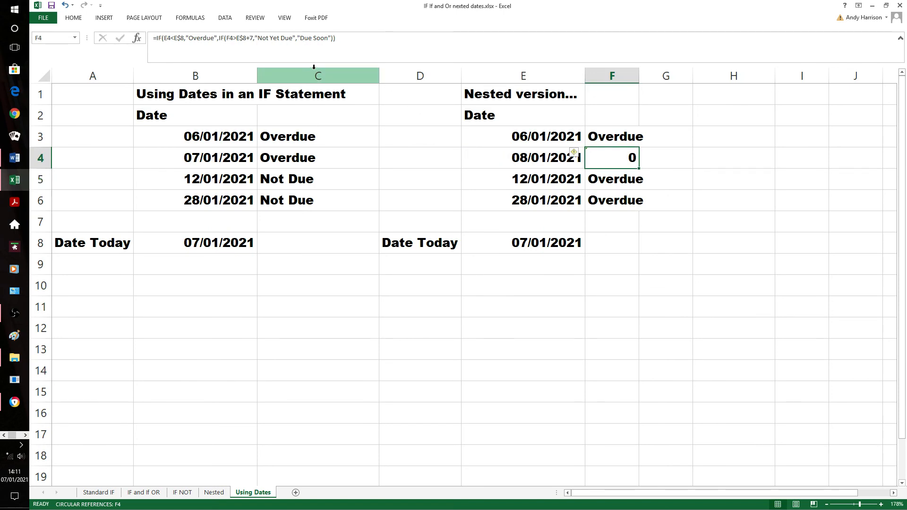
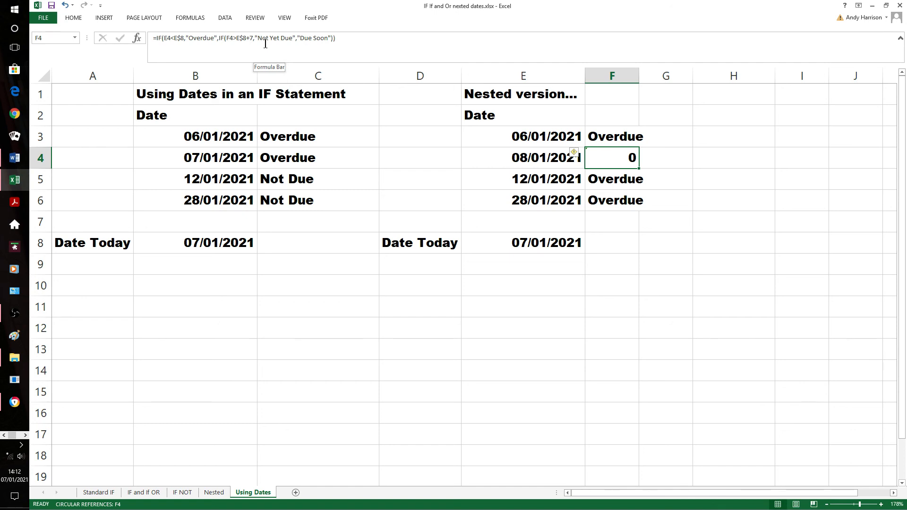
# Put the brackets back around E$8+7 in the F4 formula and recheck that cell
pyautogui.click(237, 41)
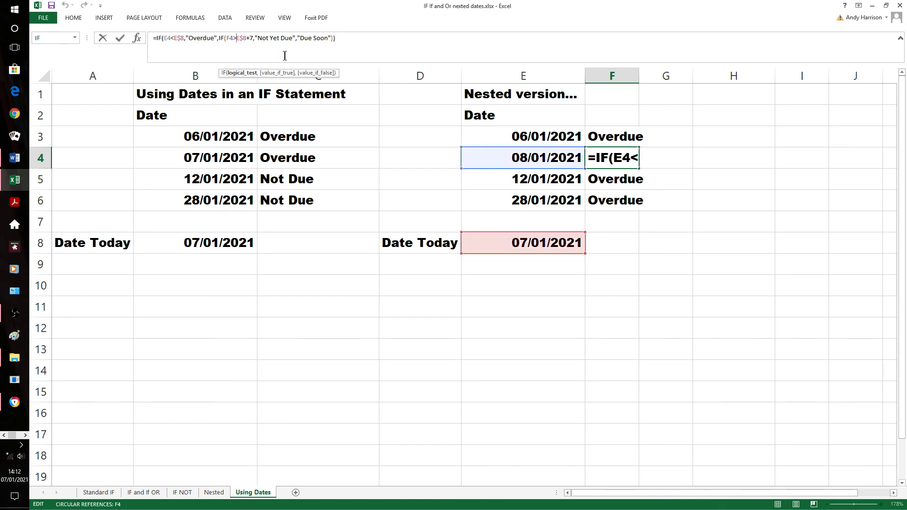
pyautogui.write('(')
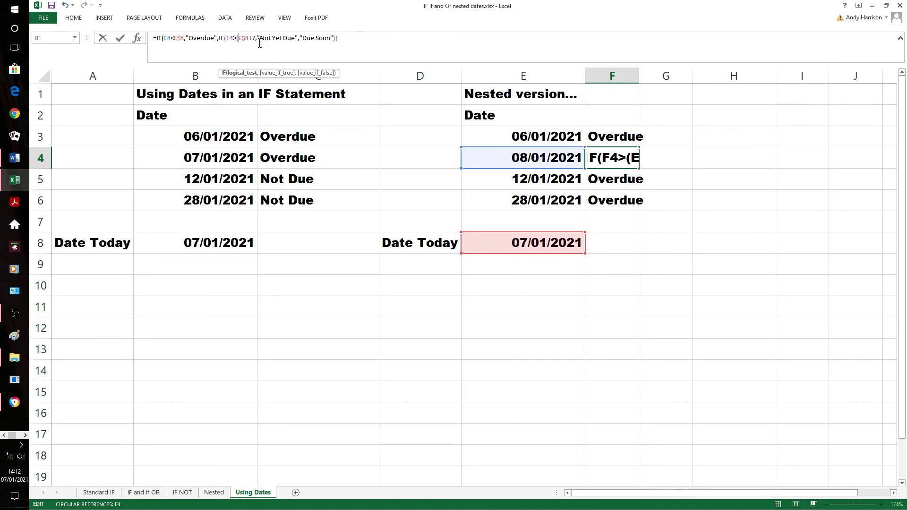
pyautogui.write(')')
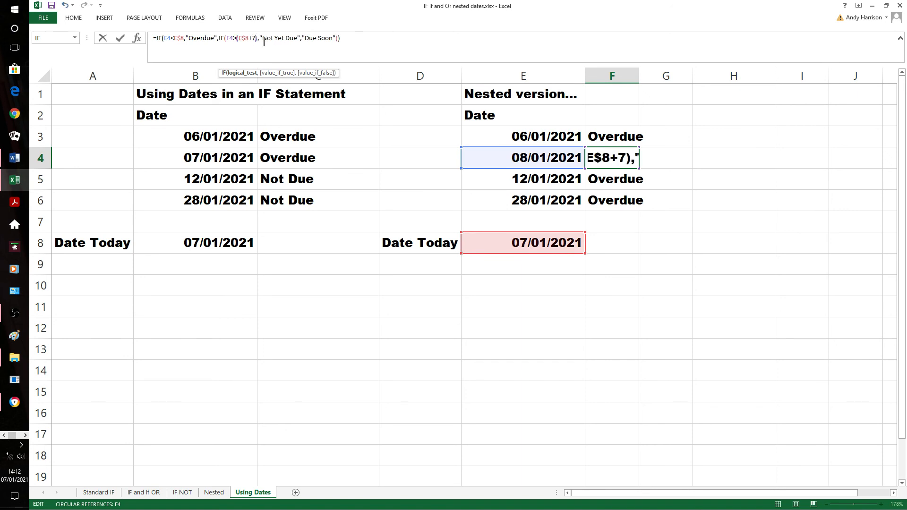
pyautogui.press('Return')
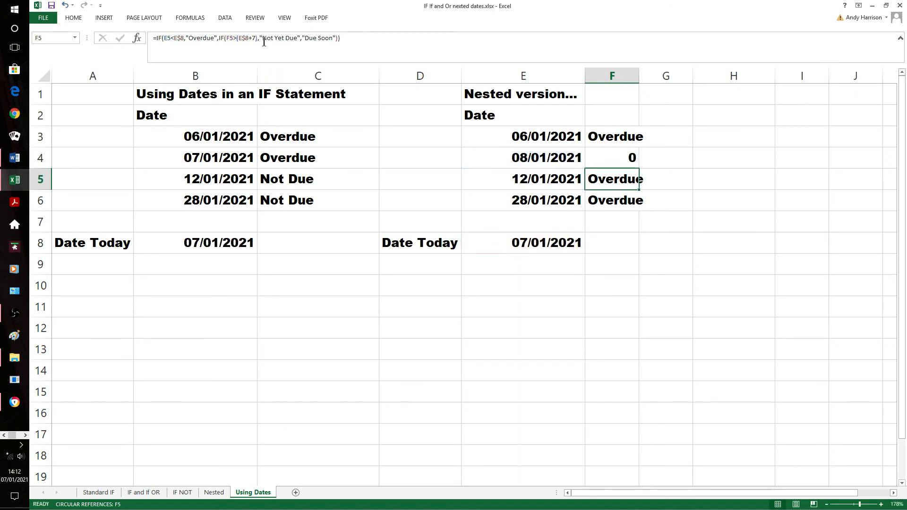
pyautogui.click(619, 165)
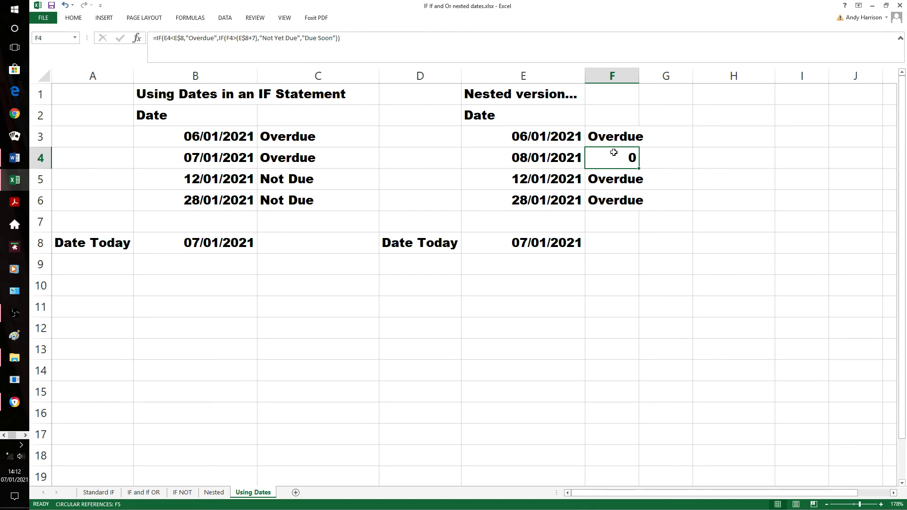
# Correct the nested test in the F3 formula so it compares E3 instead of F3 with (E$8+7)
pyautogui.click(608, 137)
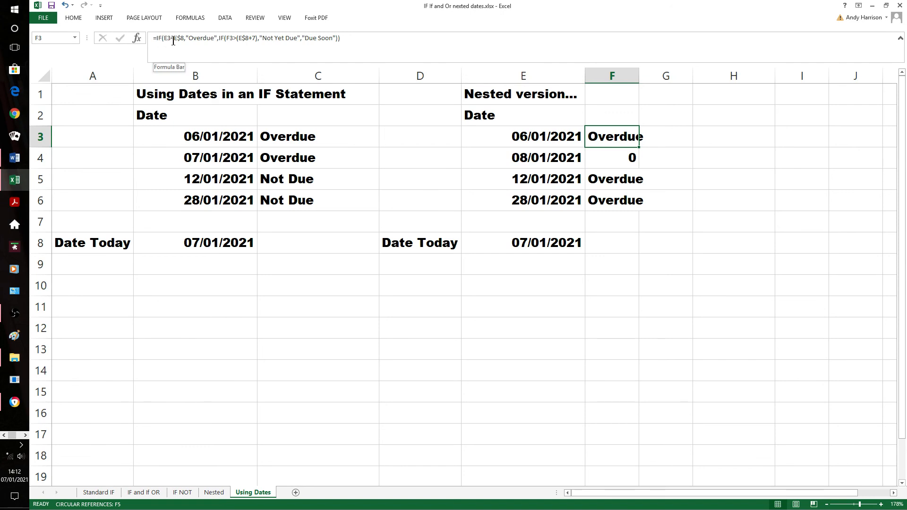
pyautogui.click(230, 41)
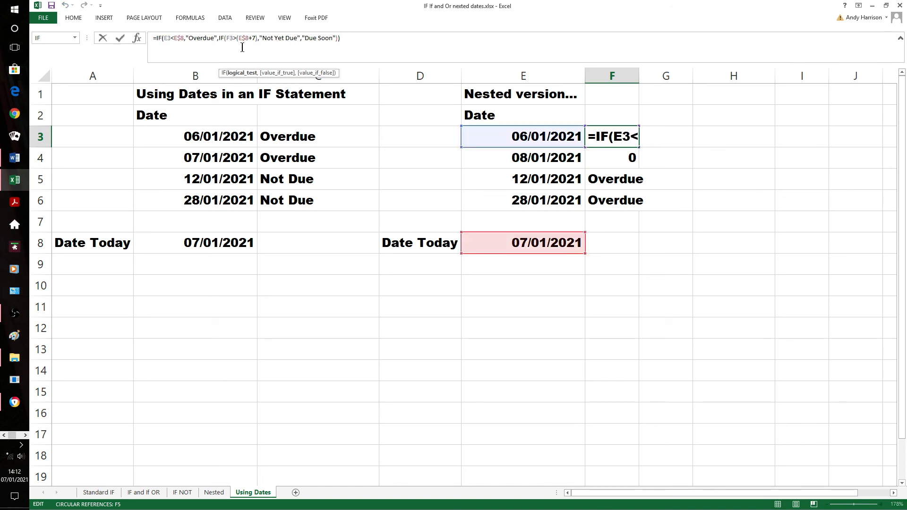
pyautogui.press('BackSpace')
pyautogui.write('e')
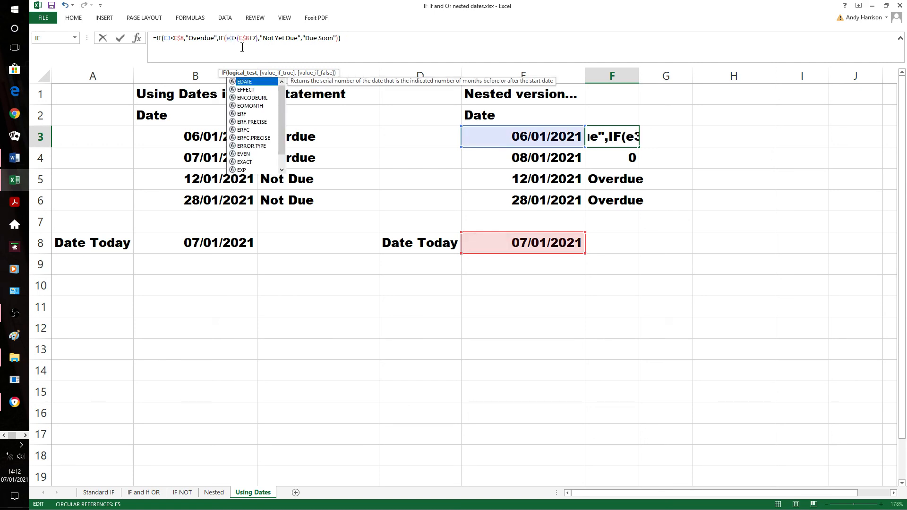
pyautogui.press('Return')
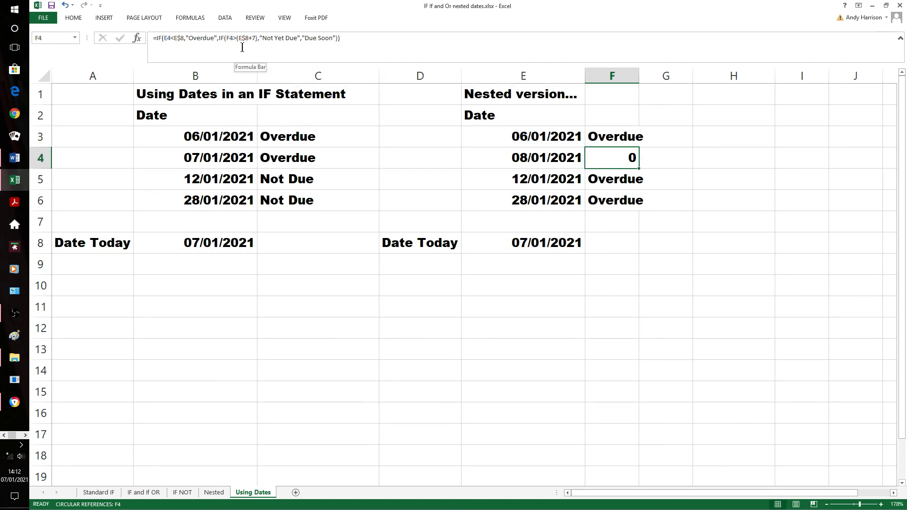
# Fill the corrected nested IF formula from F3 down through F6 and review the formula in F3
pyautogui.press('Up')
pyautogui.hotkey('shift', 'Down')
pyautogui.hotkey('shift', 'Down')
pyautogui.hotkey('shift', 'Down')
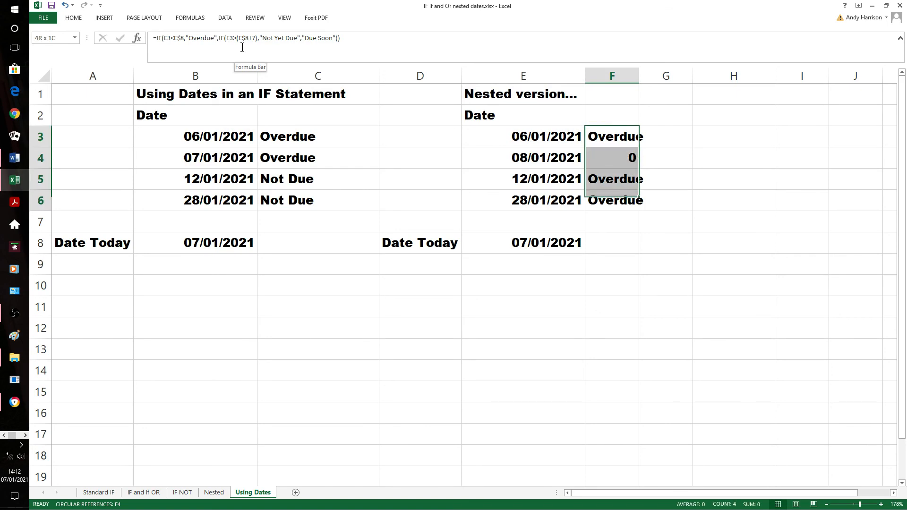
pyautogui.hotkey('ctrl', 'd')
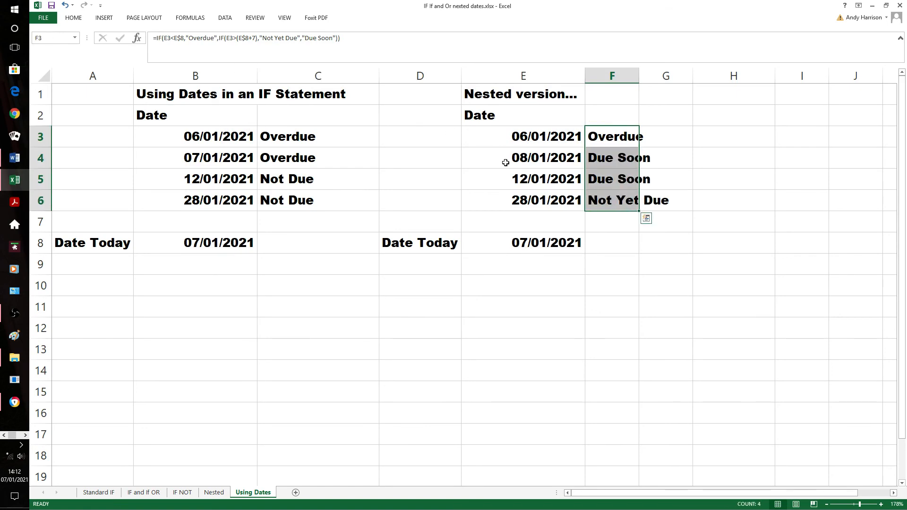
pyautogui.click(714, 255)
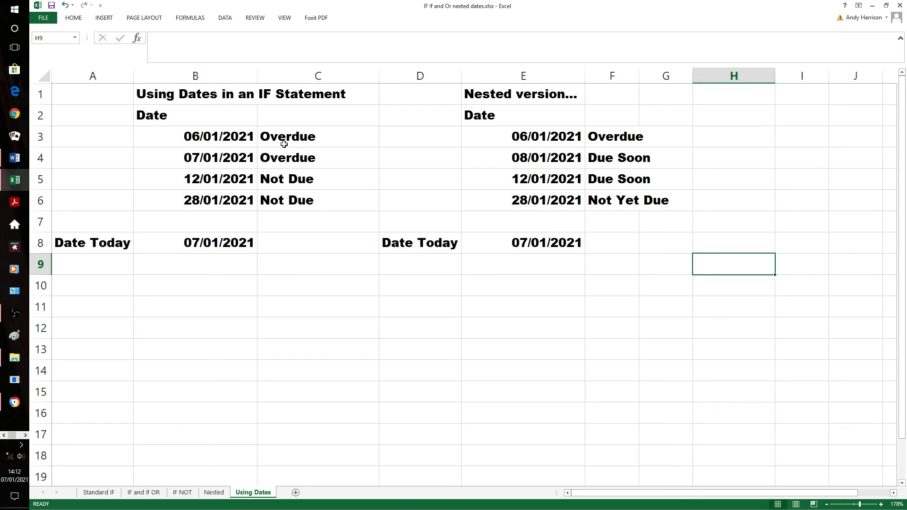
pyautogui.click(610, 139)
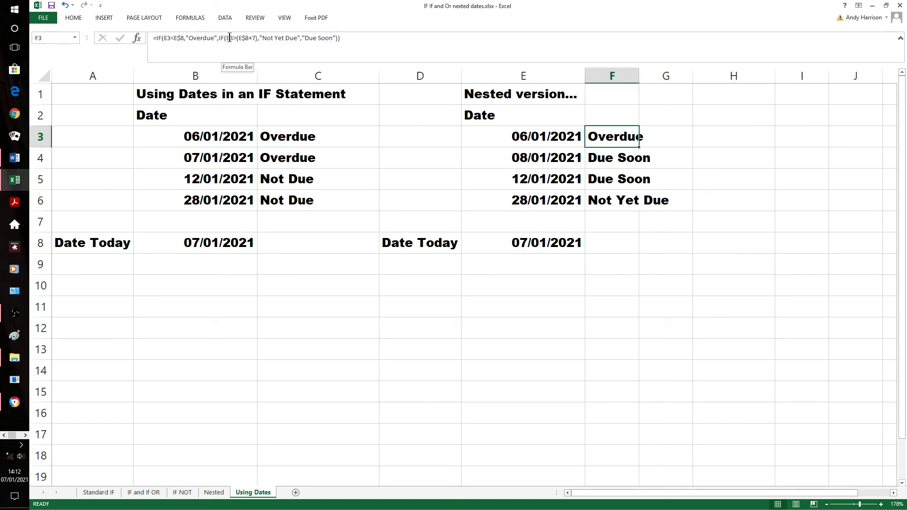